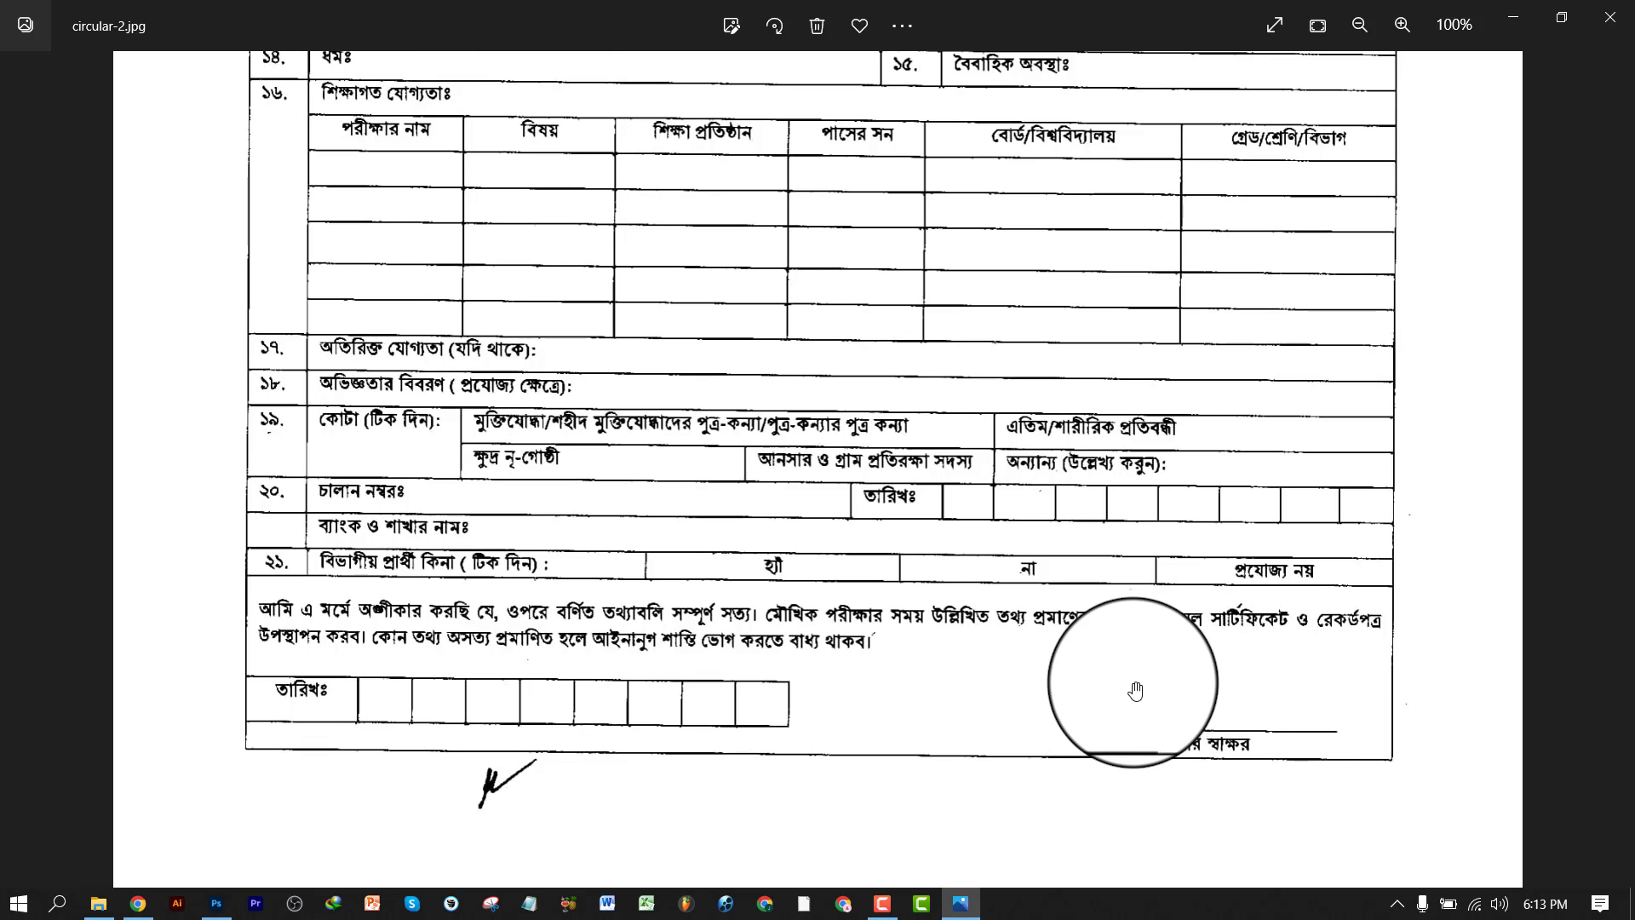
# - Check the photographed signature, open the WhatsApp signature photo in Photoshop, and unlock its Background layer
pyautogui.click(1629, 5)
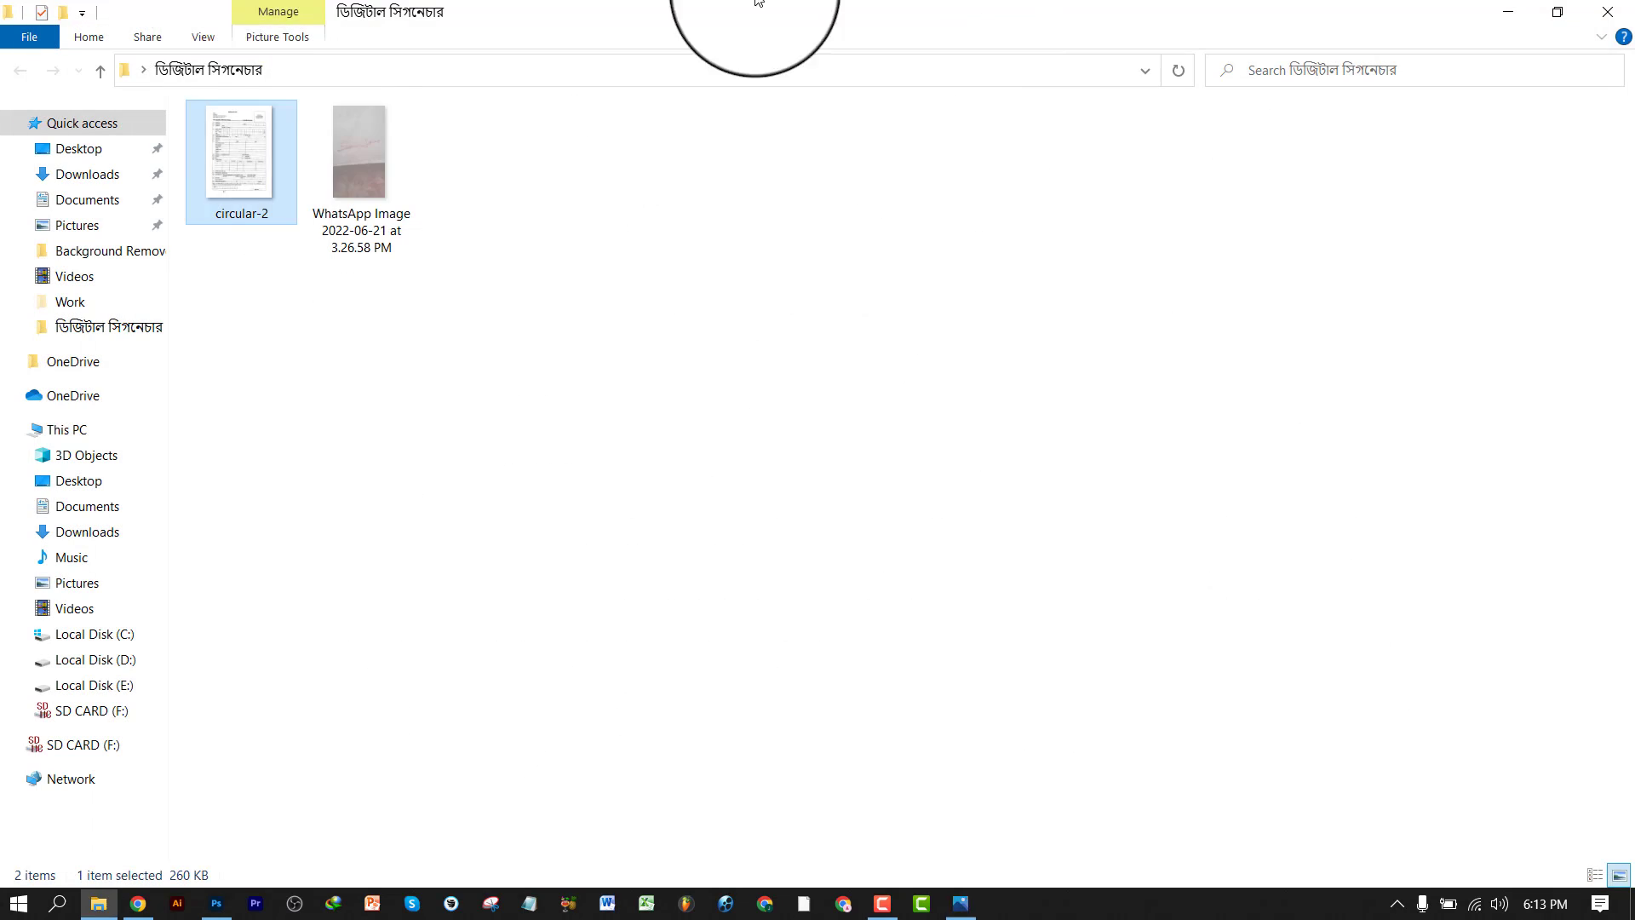
pyautogui.doubleClick(368, 187)
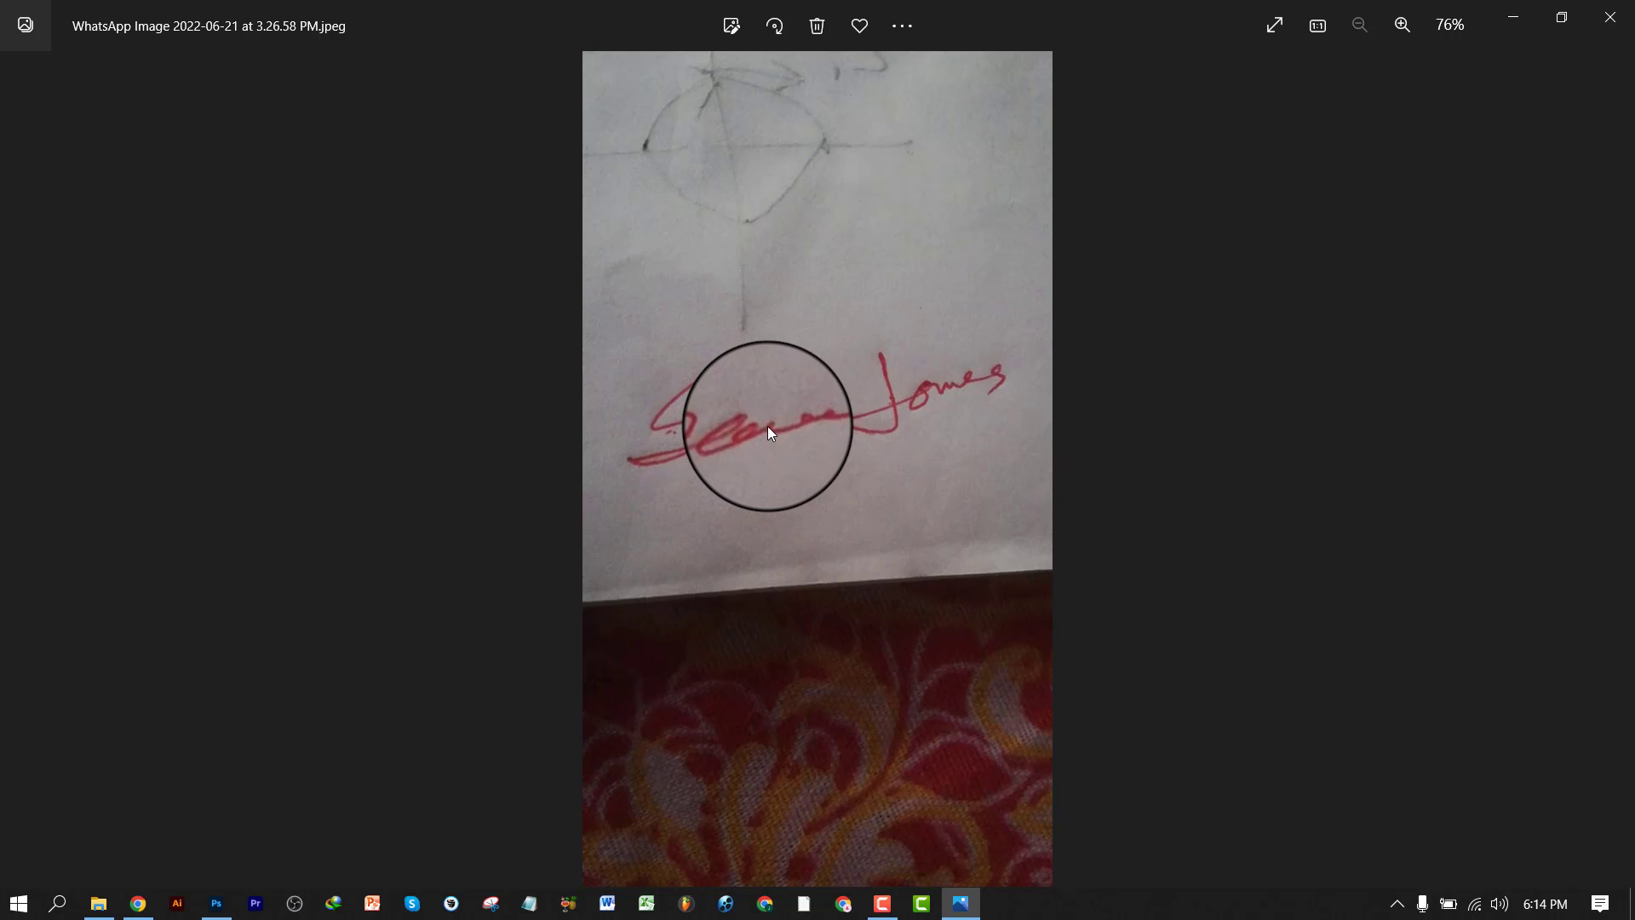
pyautogui.click(1609, 17)
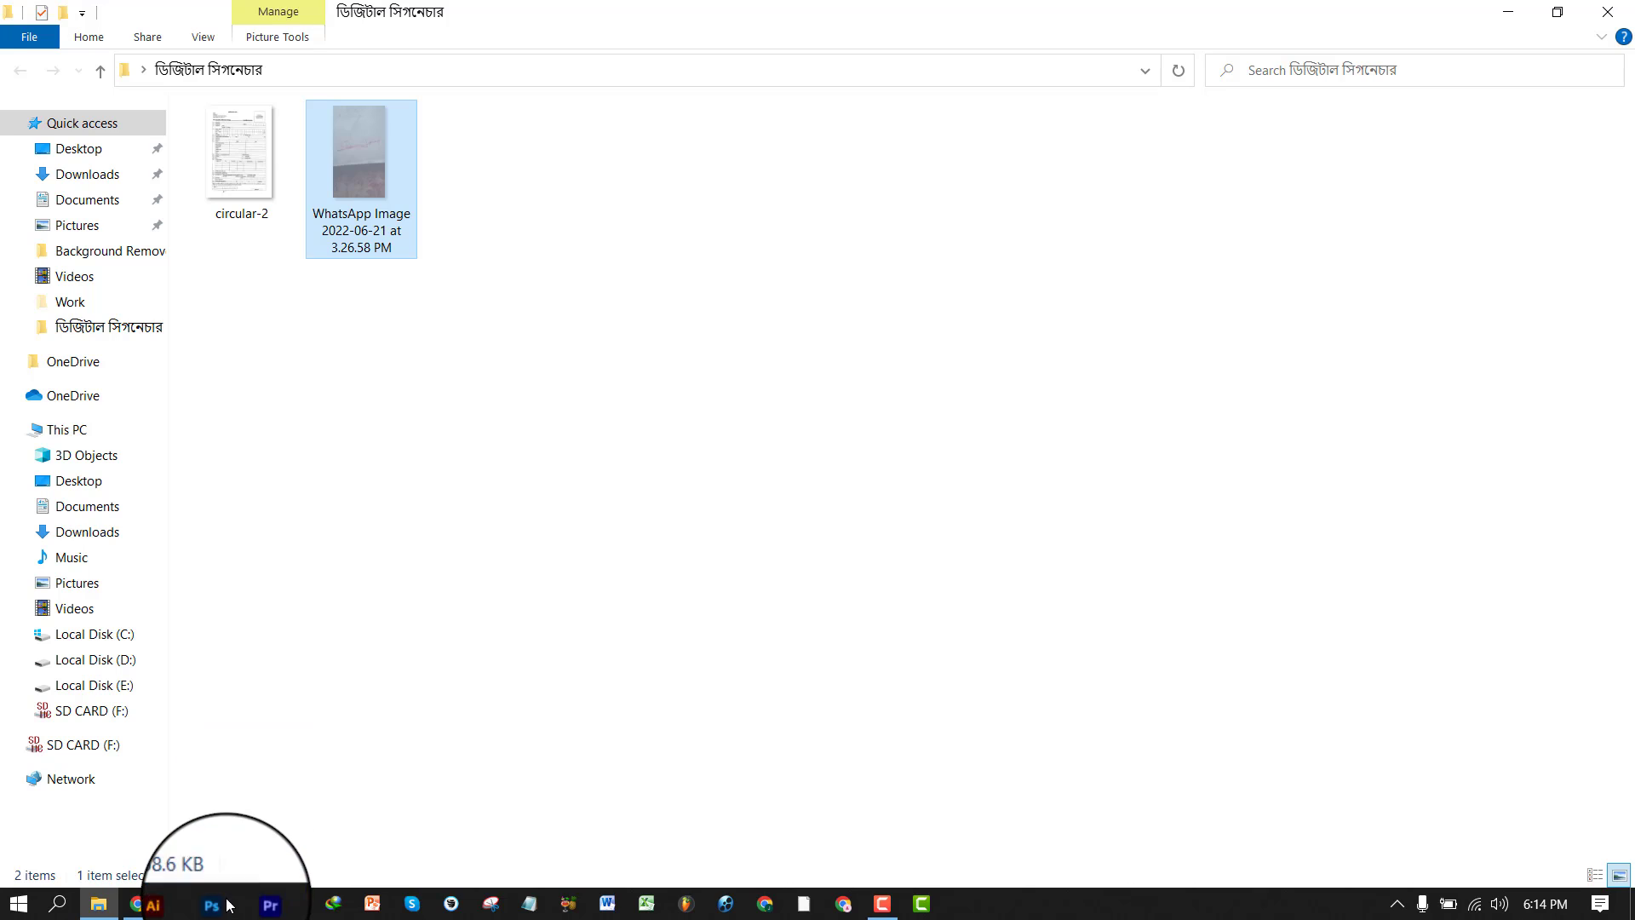
pyautogui.moveTo(228, 904); pyautogui.dragTo(712, 554)
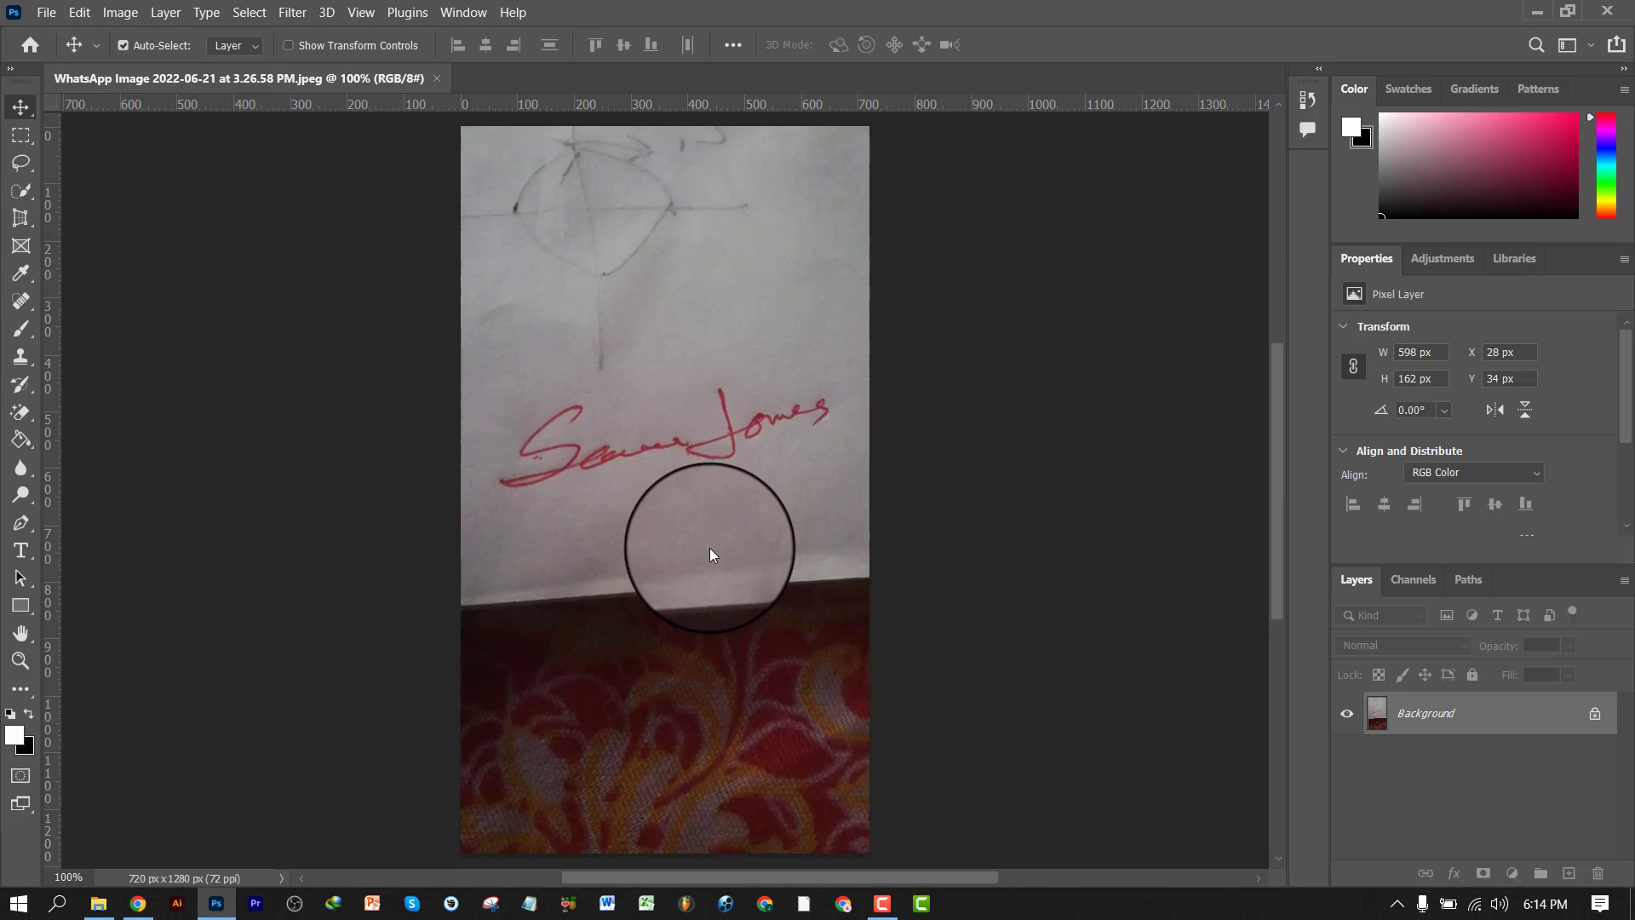
pyautogui.click(1593, 712)
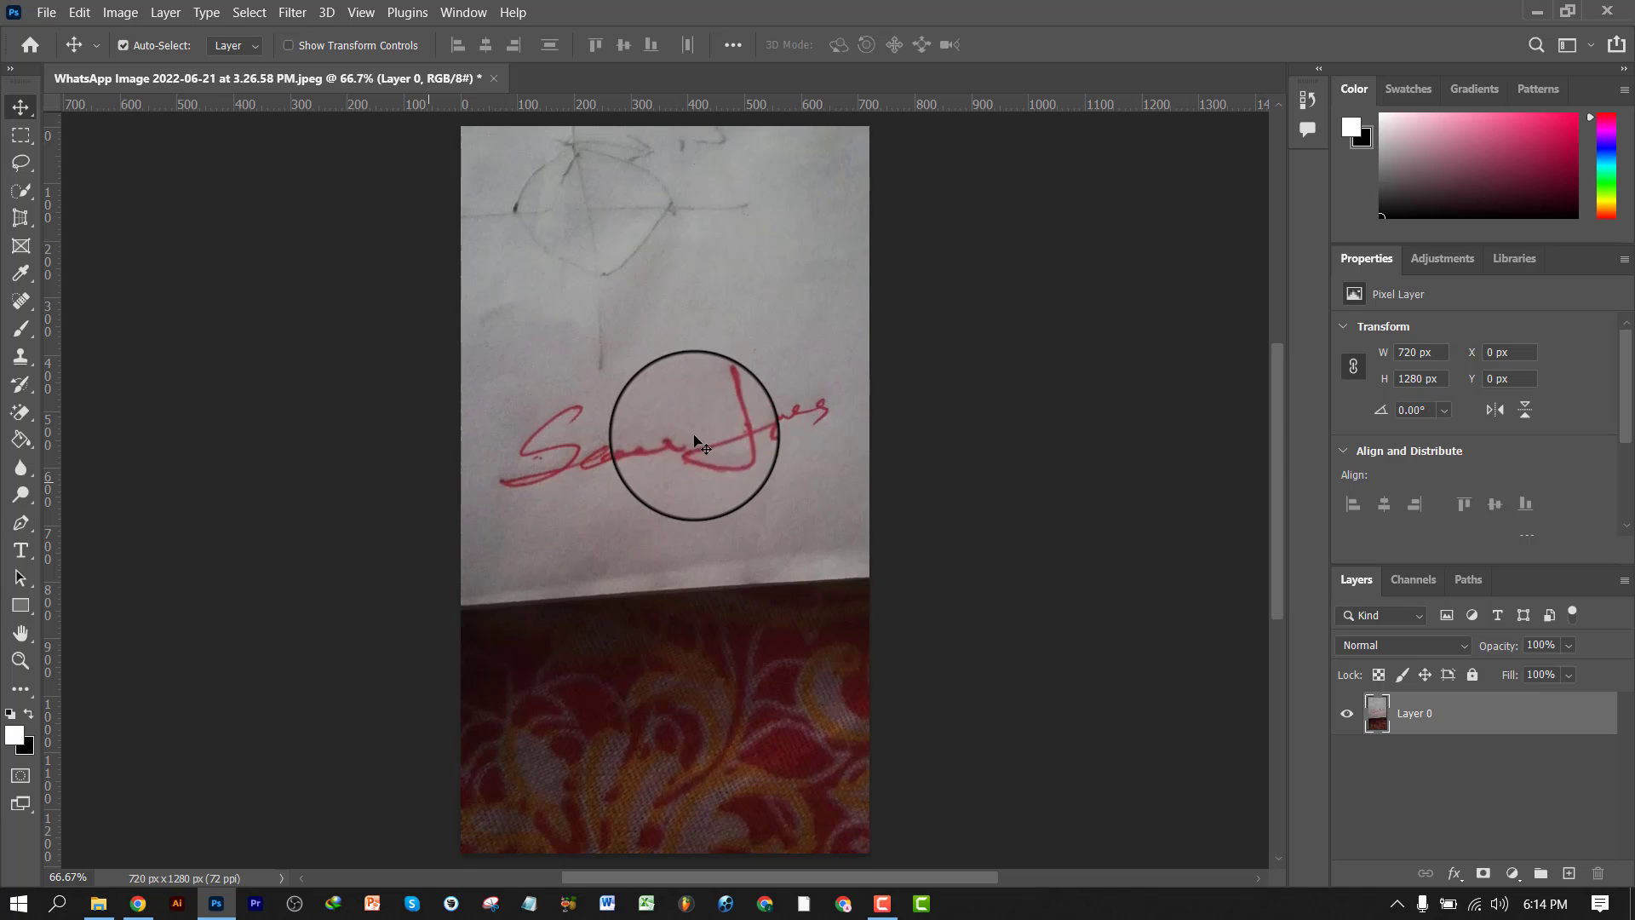
# - Try cropping the photo to a full-width strip of about 720 x 281 px around the signature, and undo the crop
pyautogui.rightClick(25, 219)
pyautogui.click(81, 208)
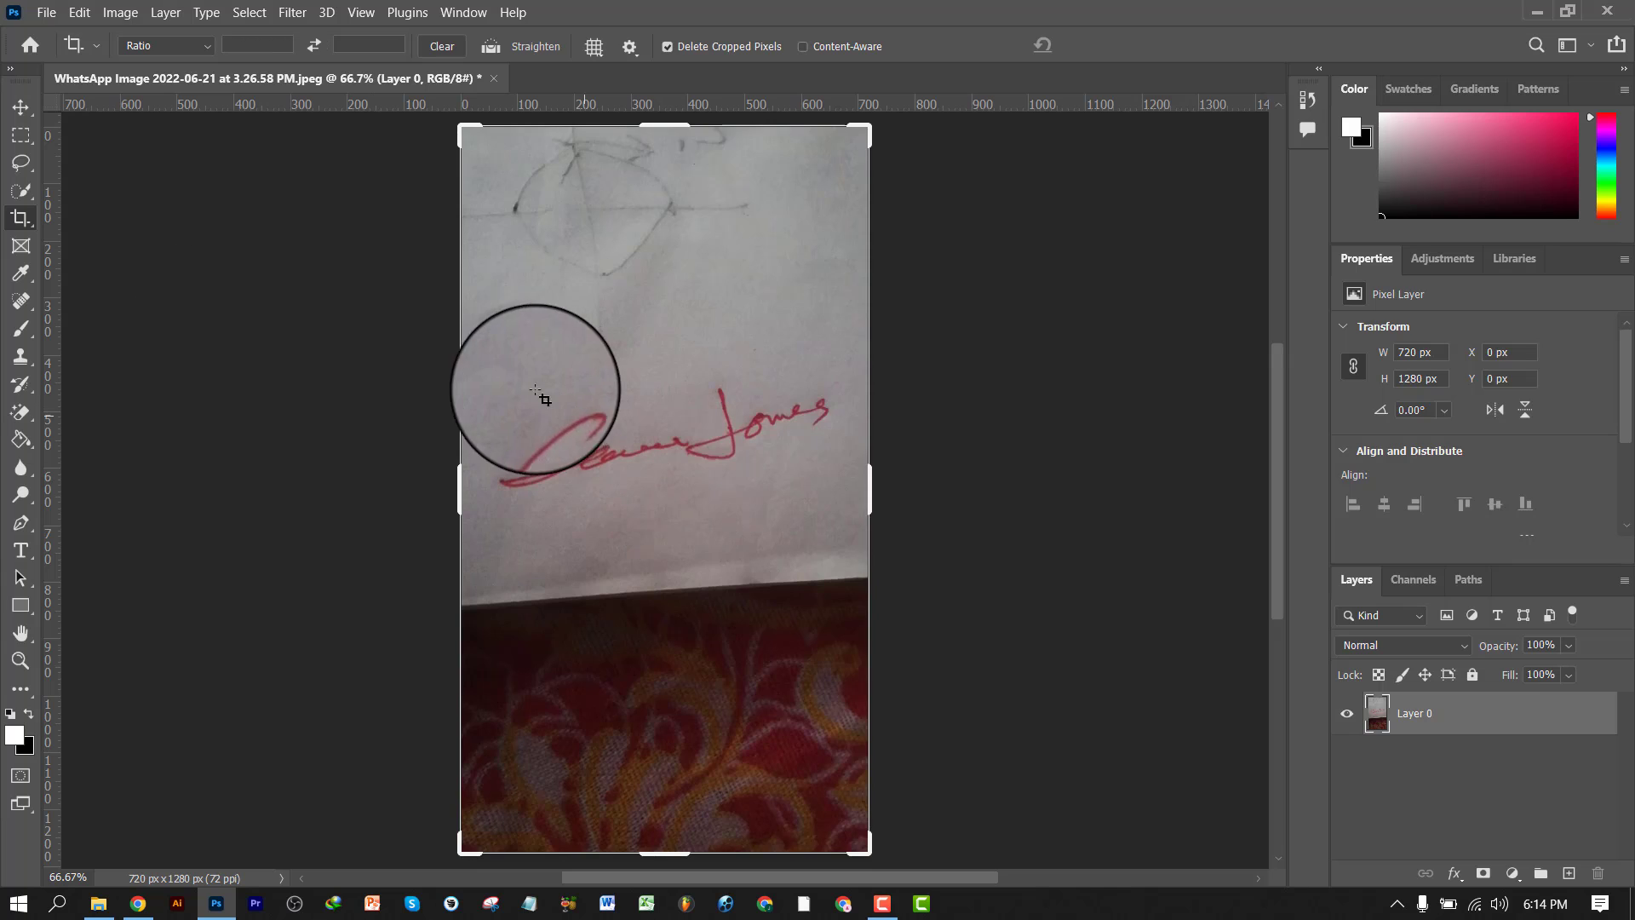
pyautogui.moveTo(669, 126); pyautogui.dragTo(630, 240)
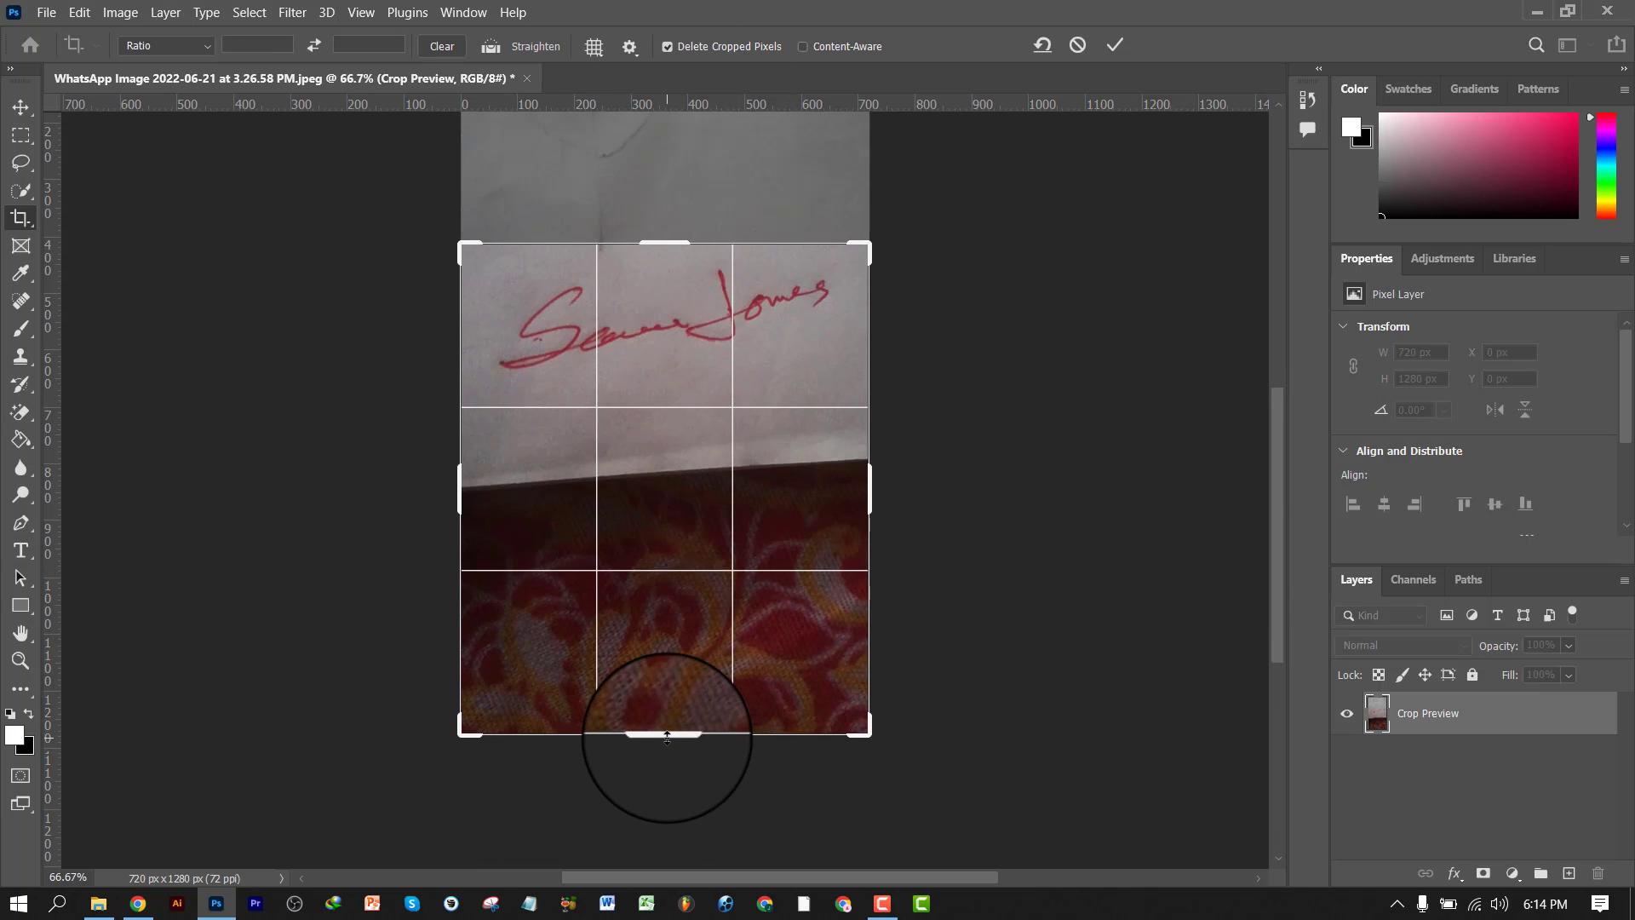
pyautogui.moveTo(666, 737); pyautogui.dragTo(668, 572)
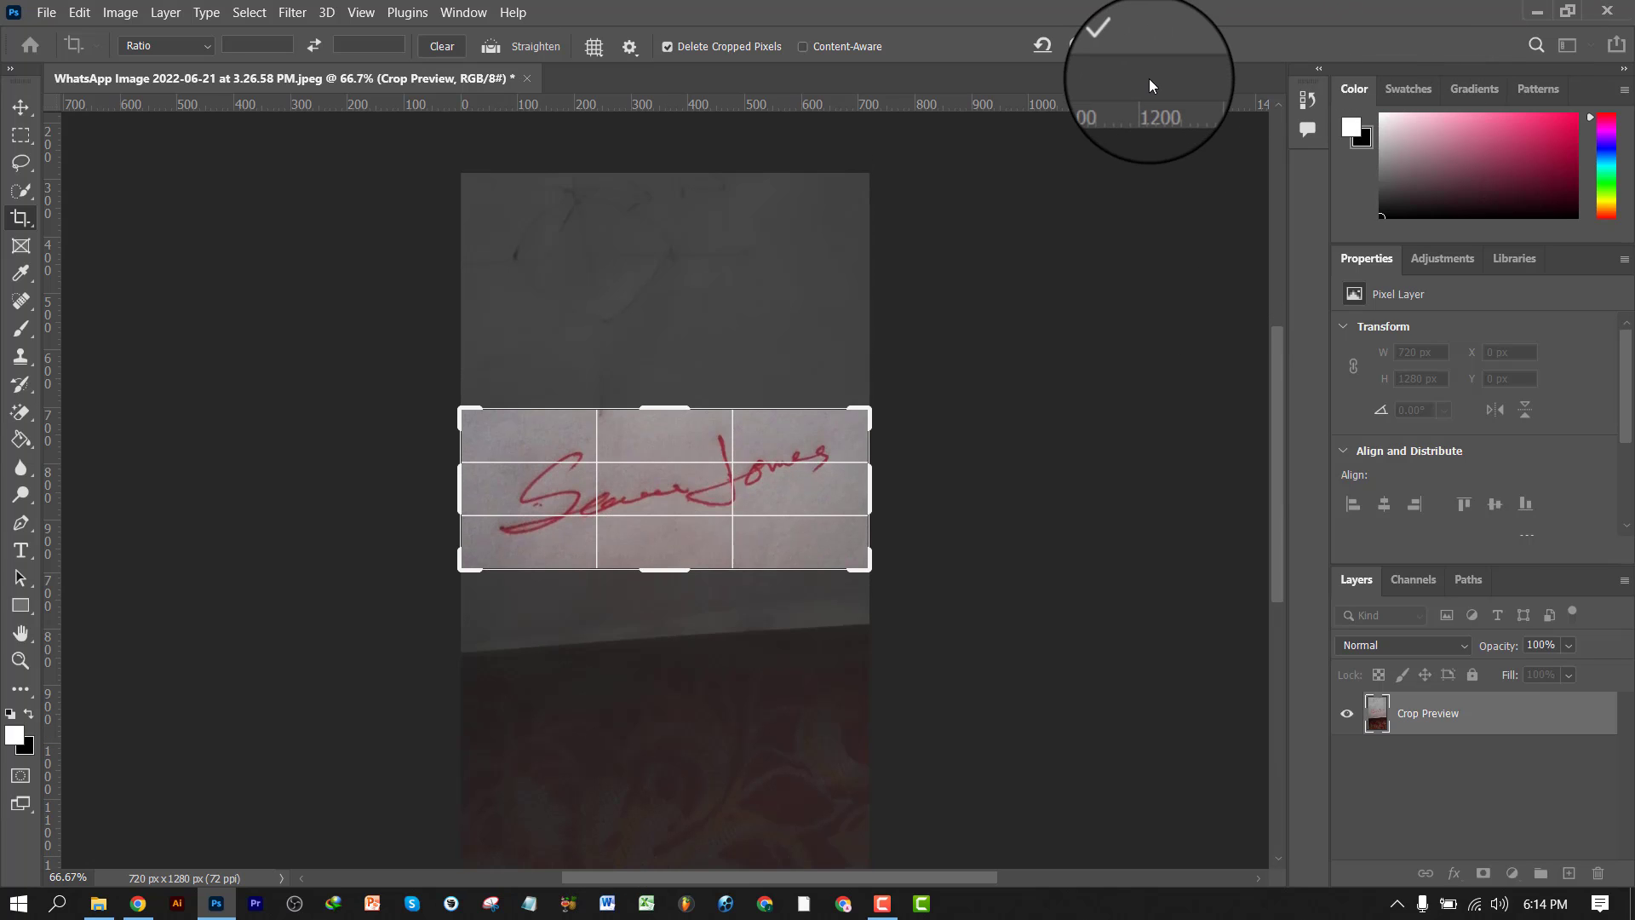
pyautogui.press('Return')
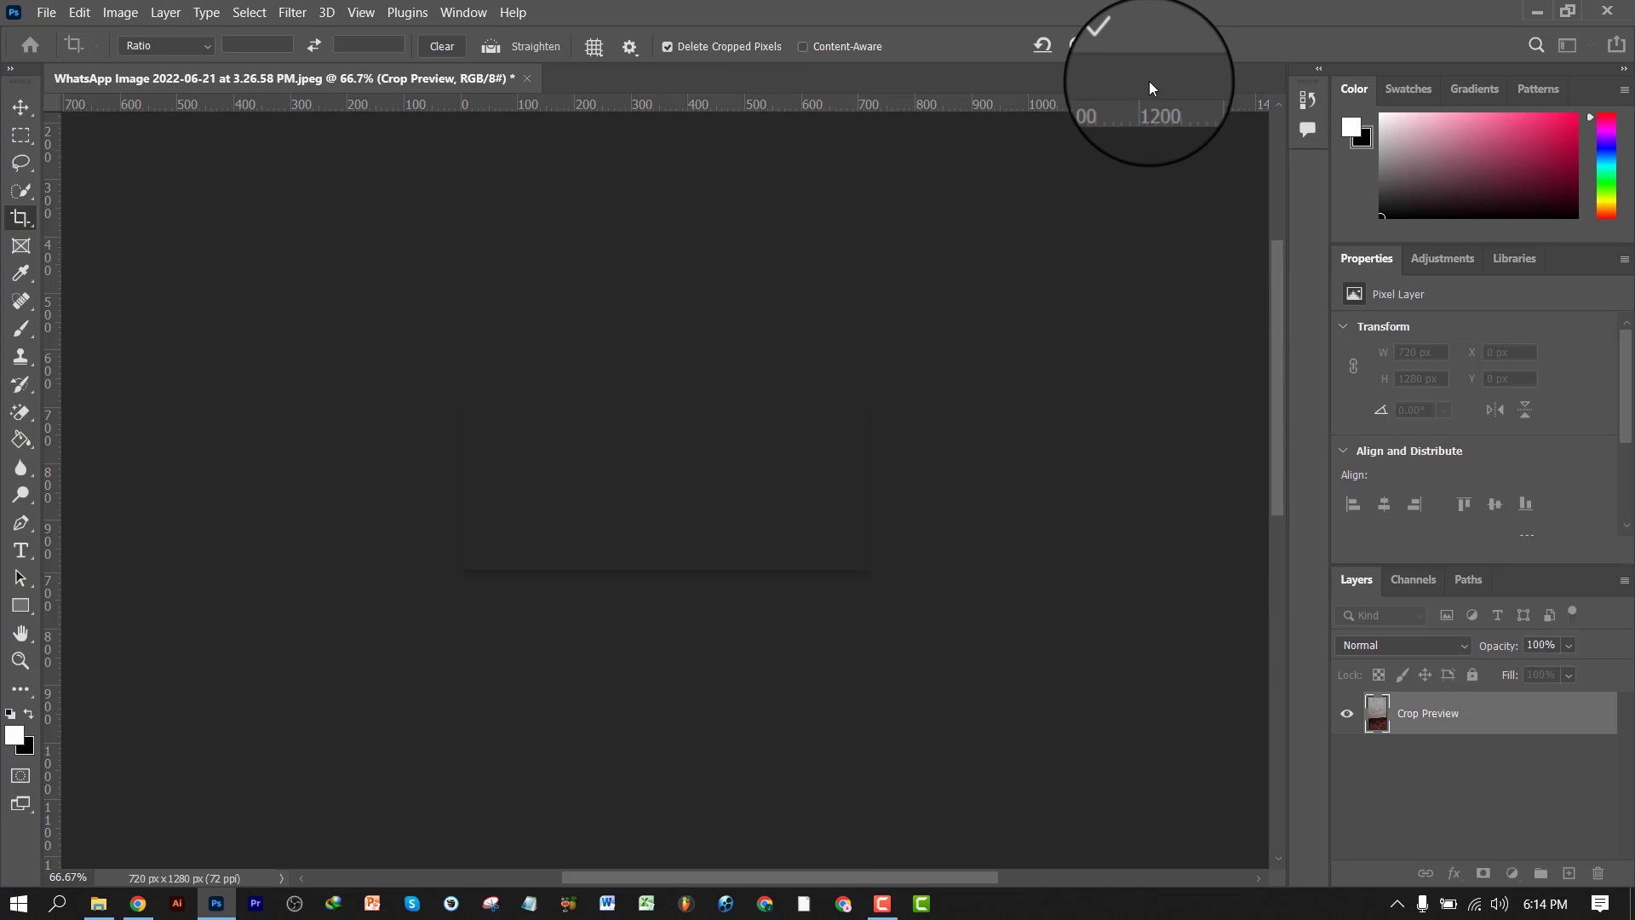
pyautogui.hotkey('ctrl', 'z')
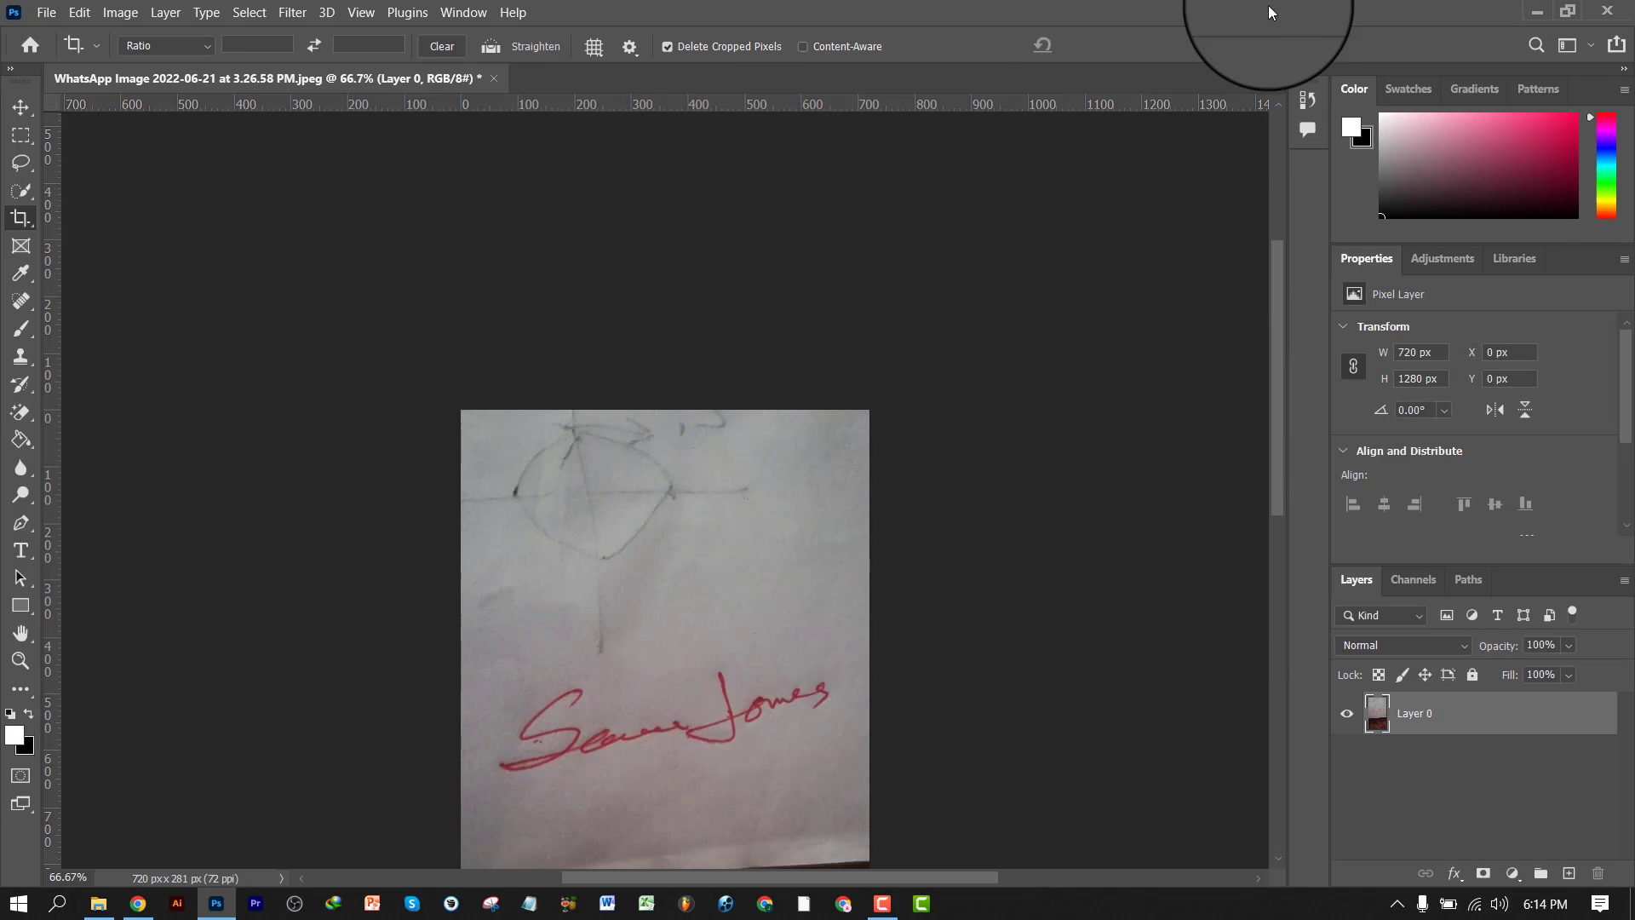
# - Crop the photo with the Perspective Crop Tool to a slanted frame closely around the signature, about 669 x 193 px
pyautogui.scroll(-2, 831, 645)
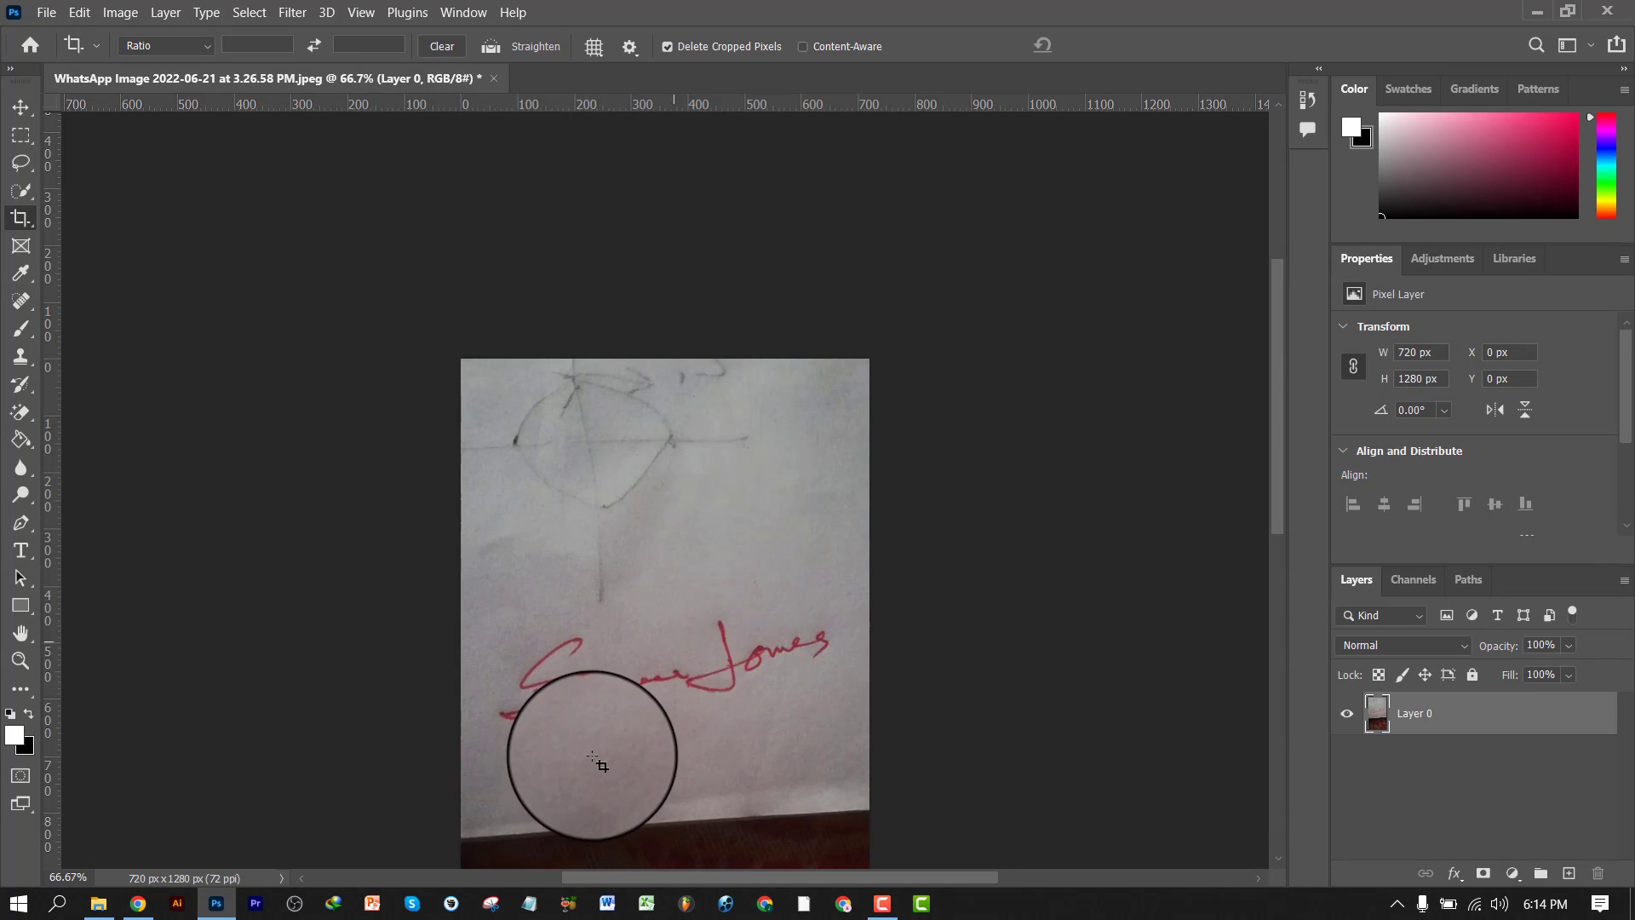
pyautogui.rightClick(21, 218)
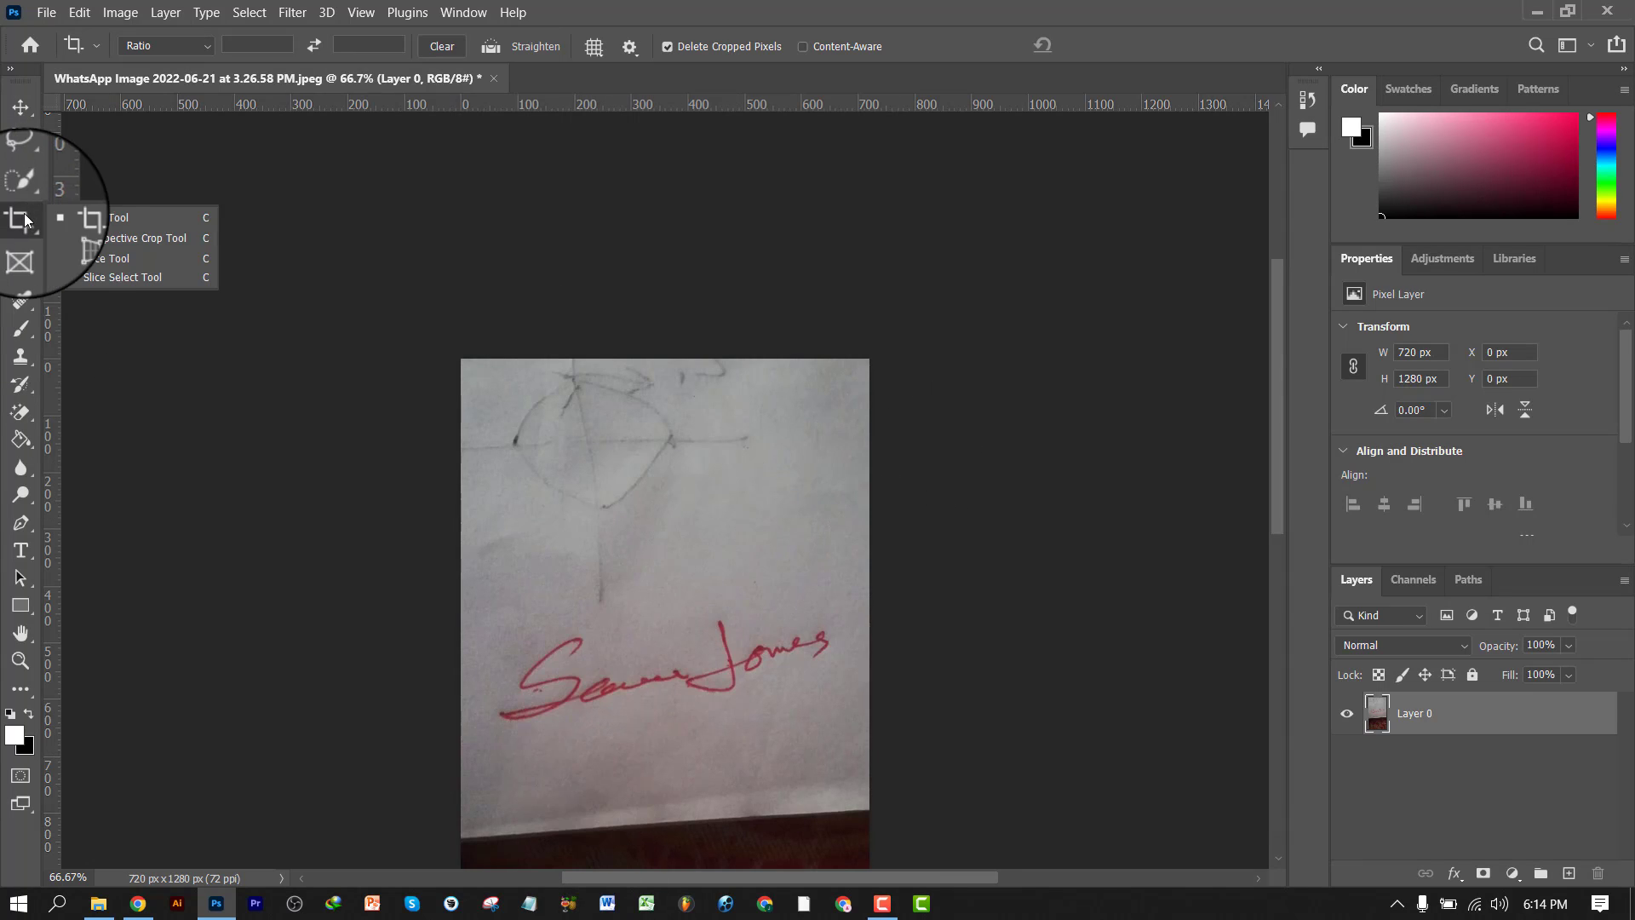
pyautogui.click(87, 241)
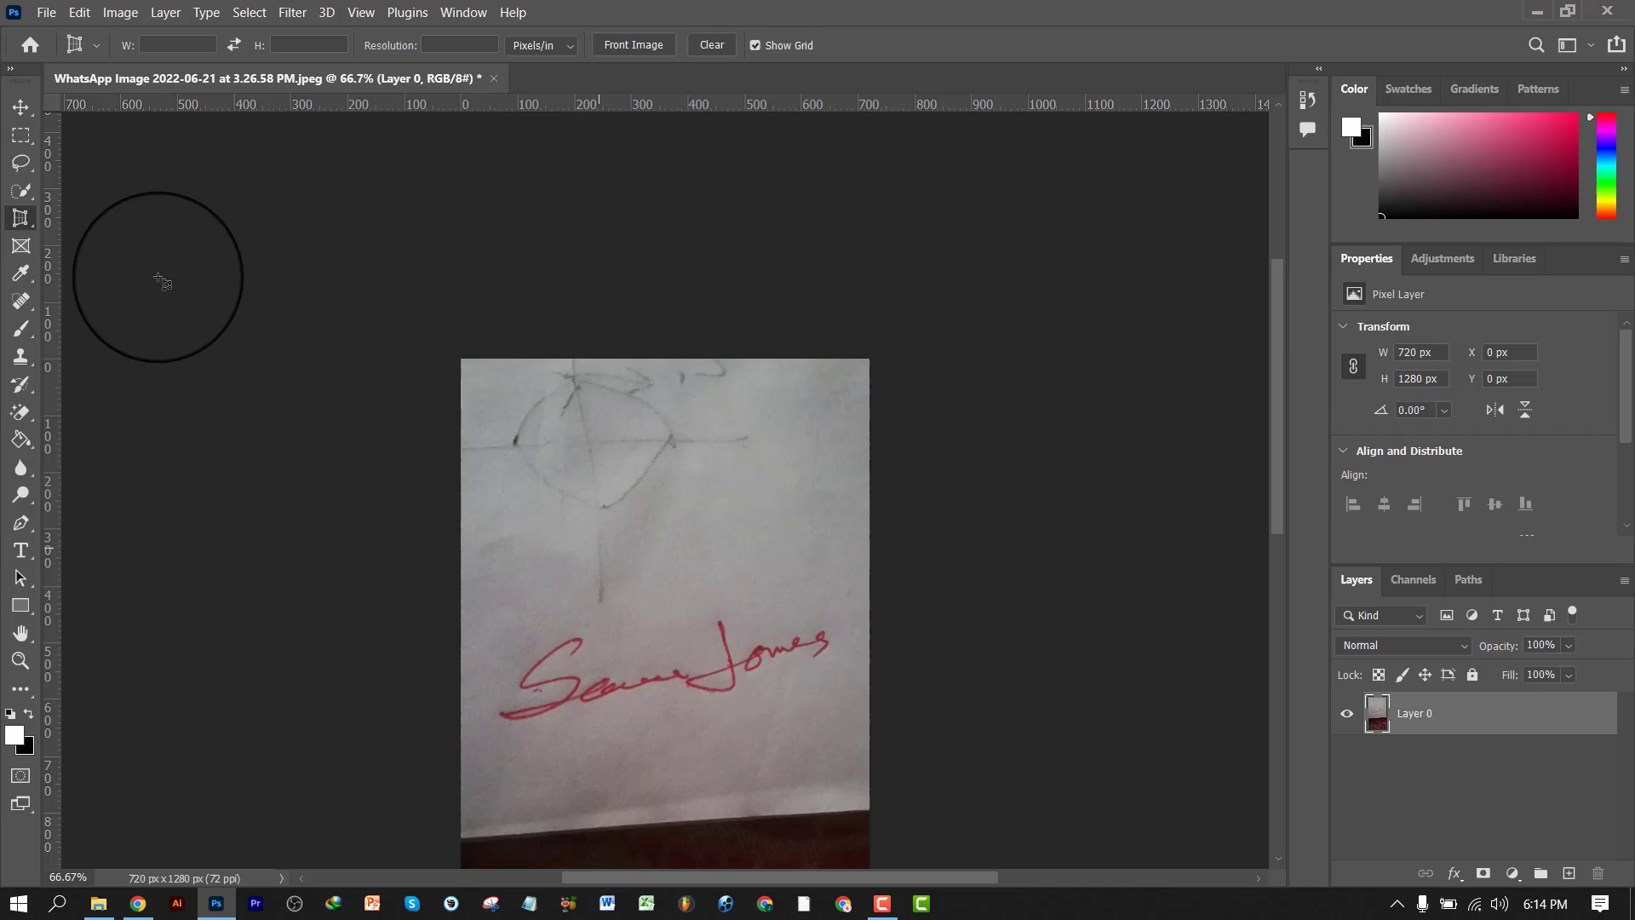
pyautogui.rightClick(21, 218)
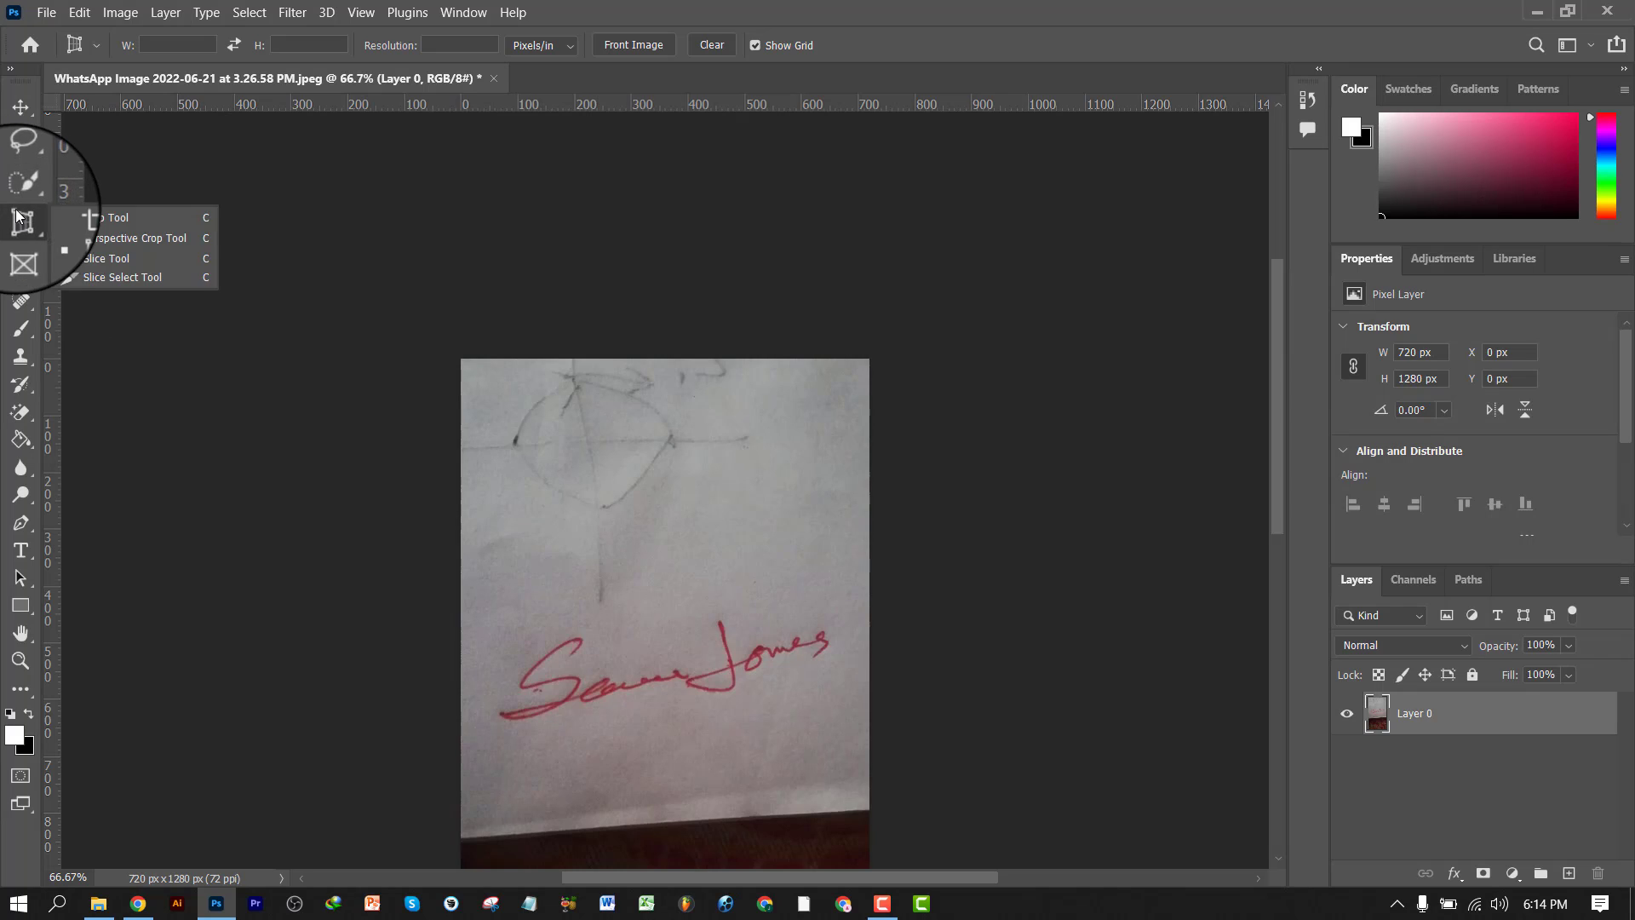
pyautogui.click(119, 242)
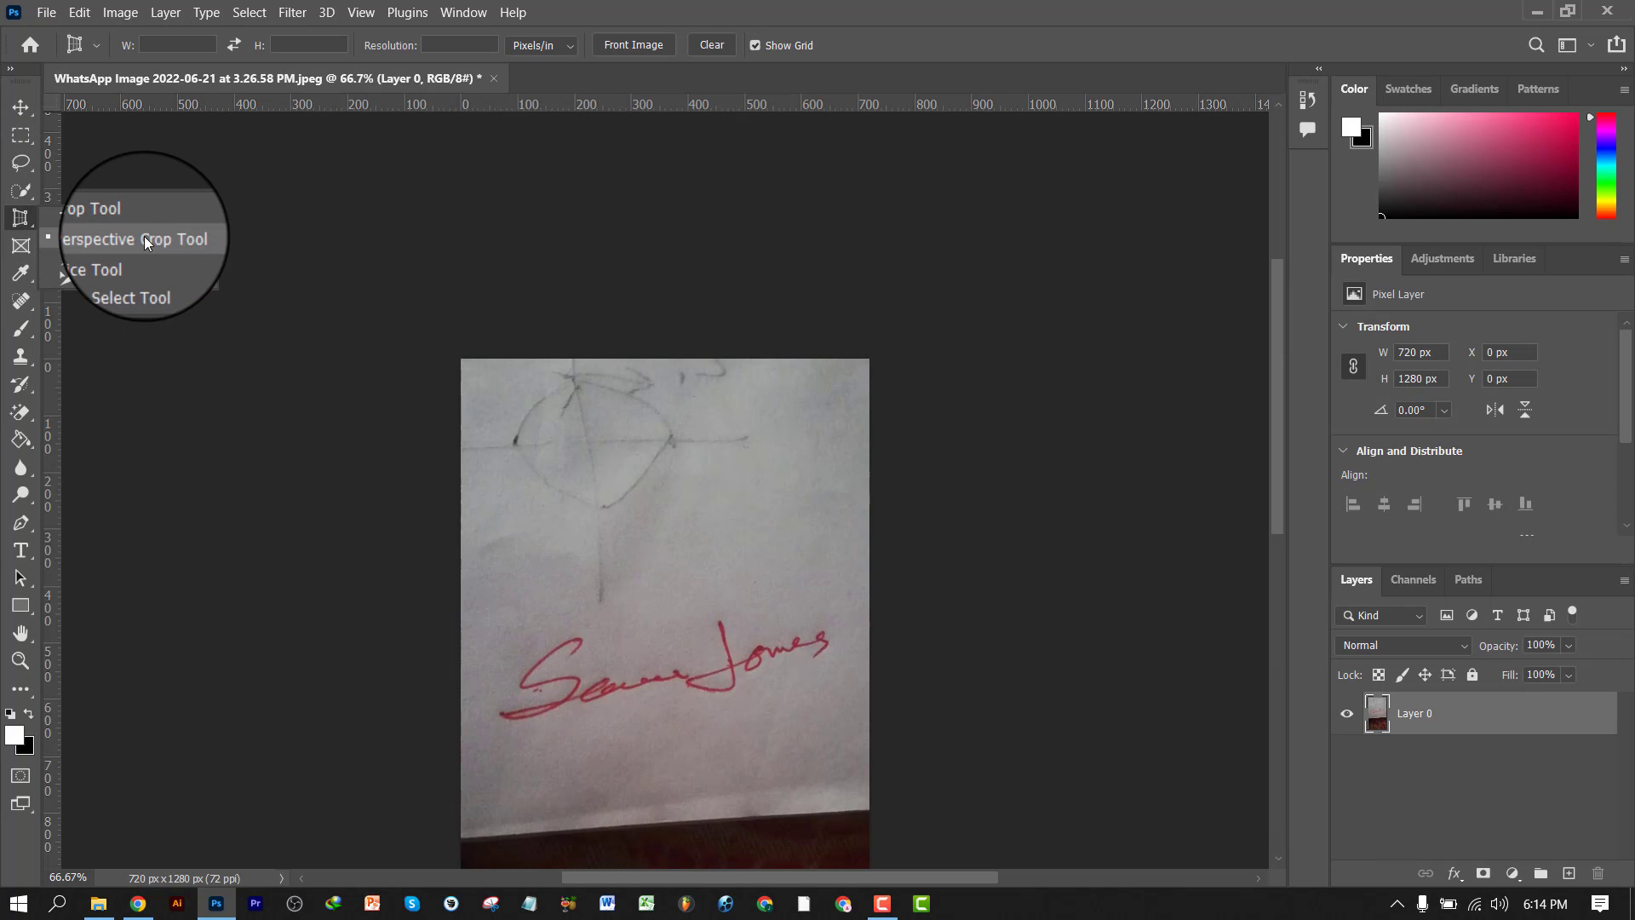
pyautogui.click(483, 636)
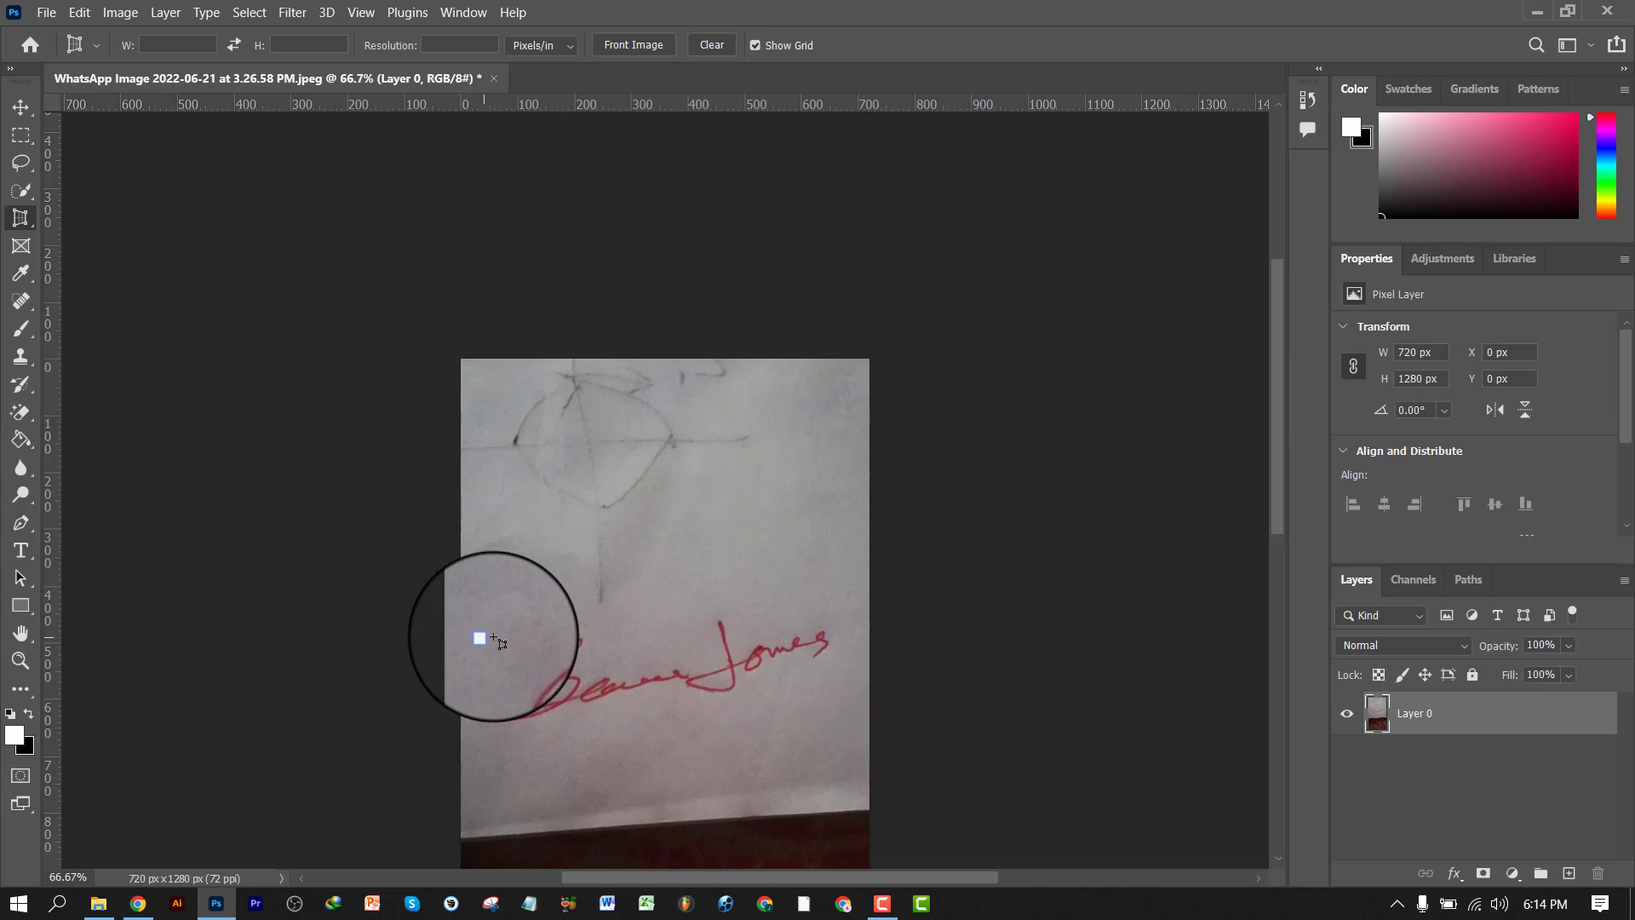
pyautogui.click(845, 583)
pyautogui.click(844, 688)
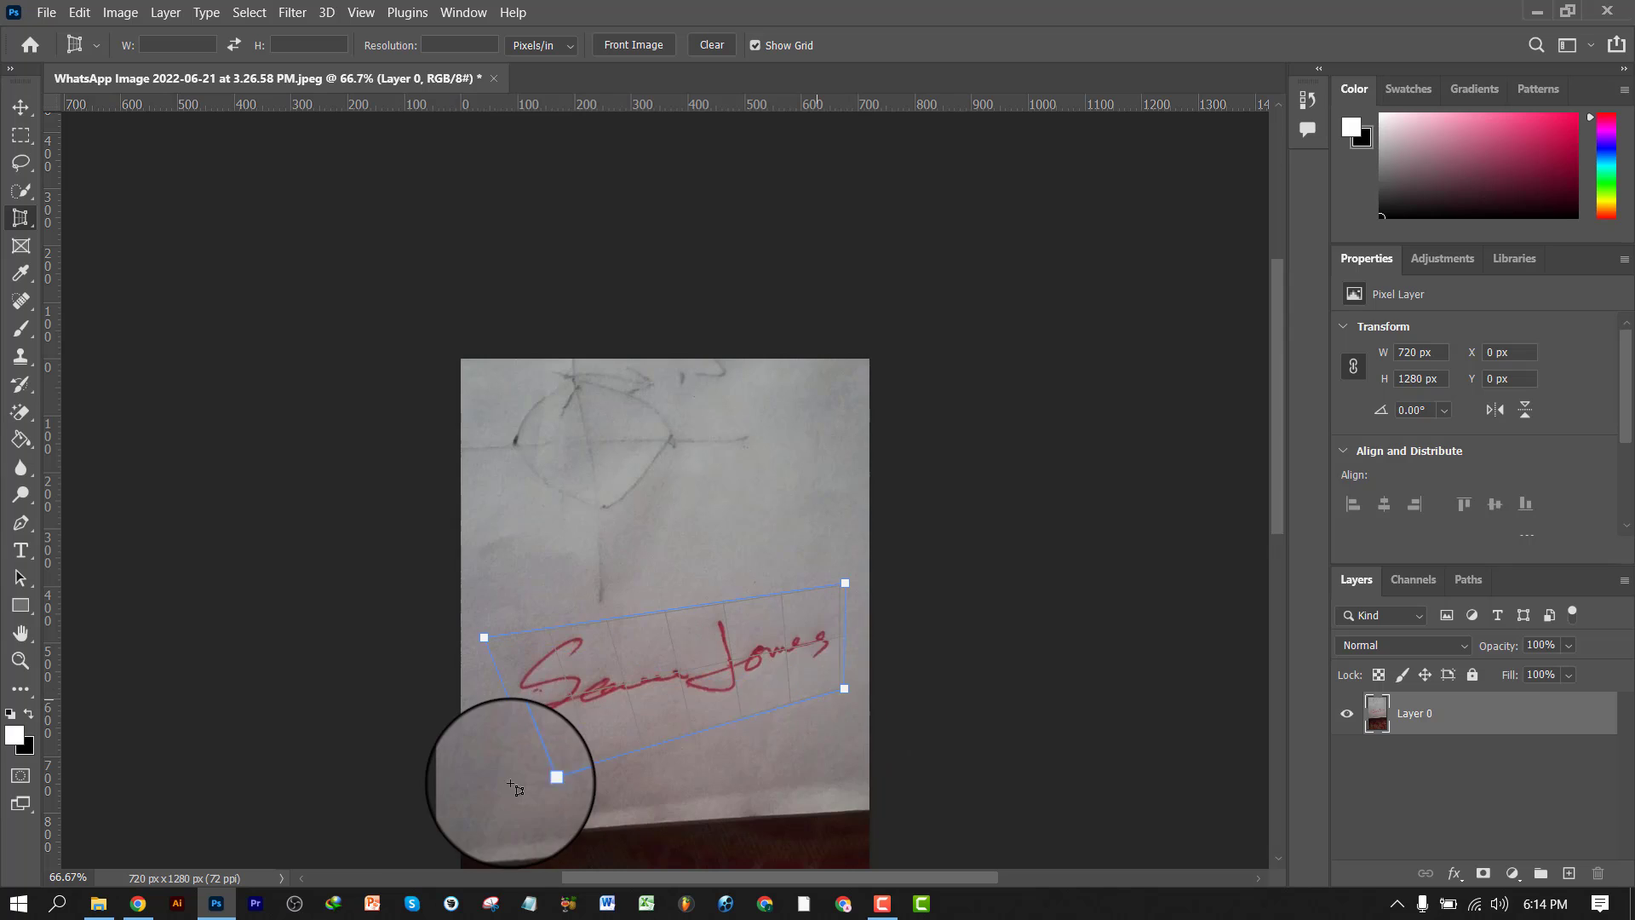
pyautogui.click(485, 745)
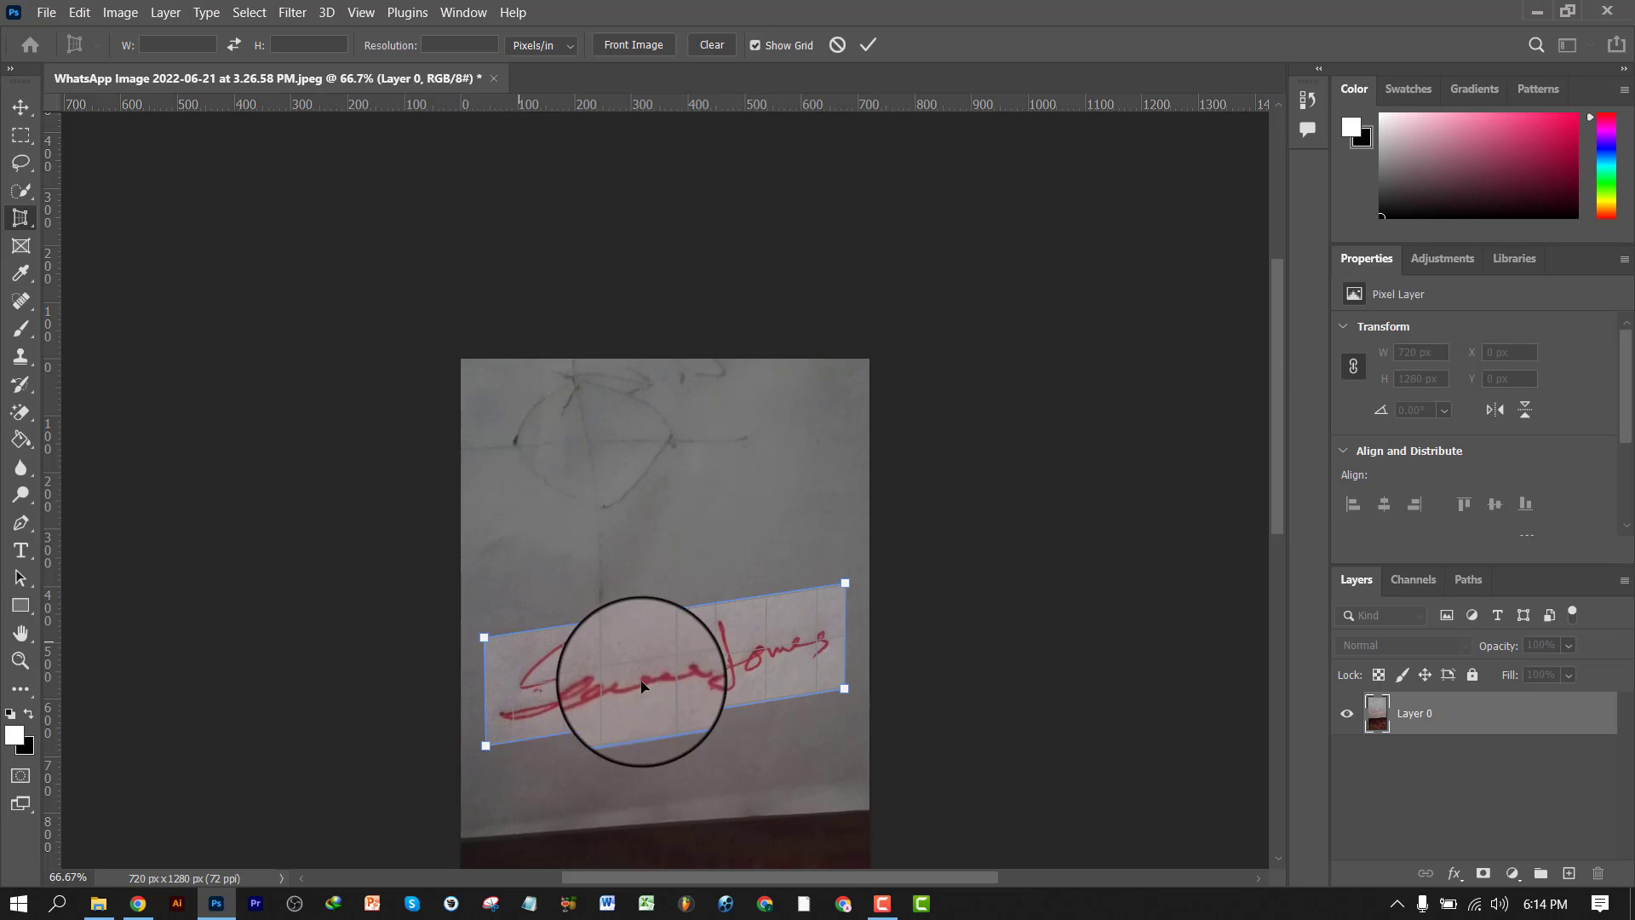
pyautogui.click(865, 47)
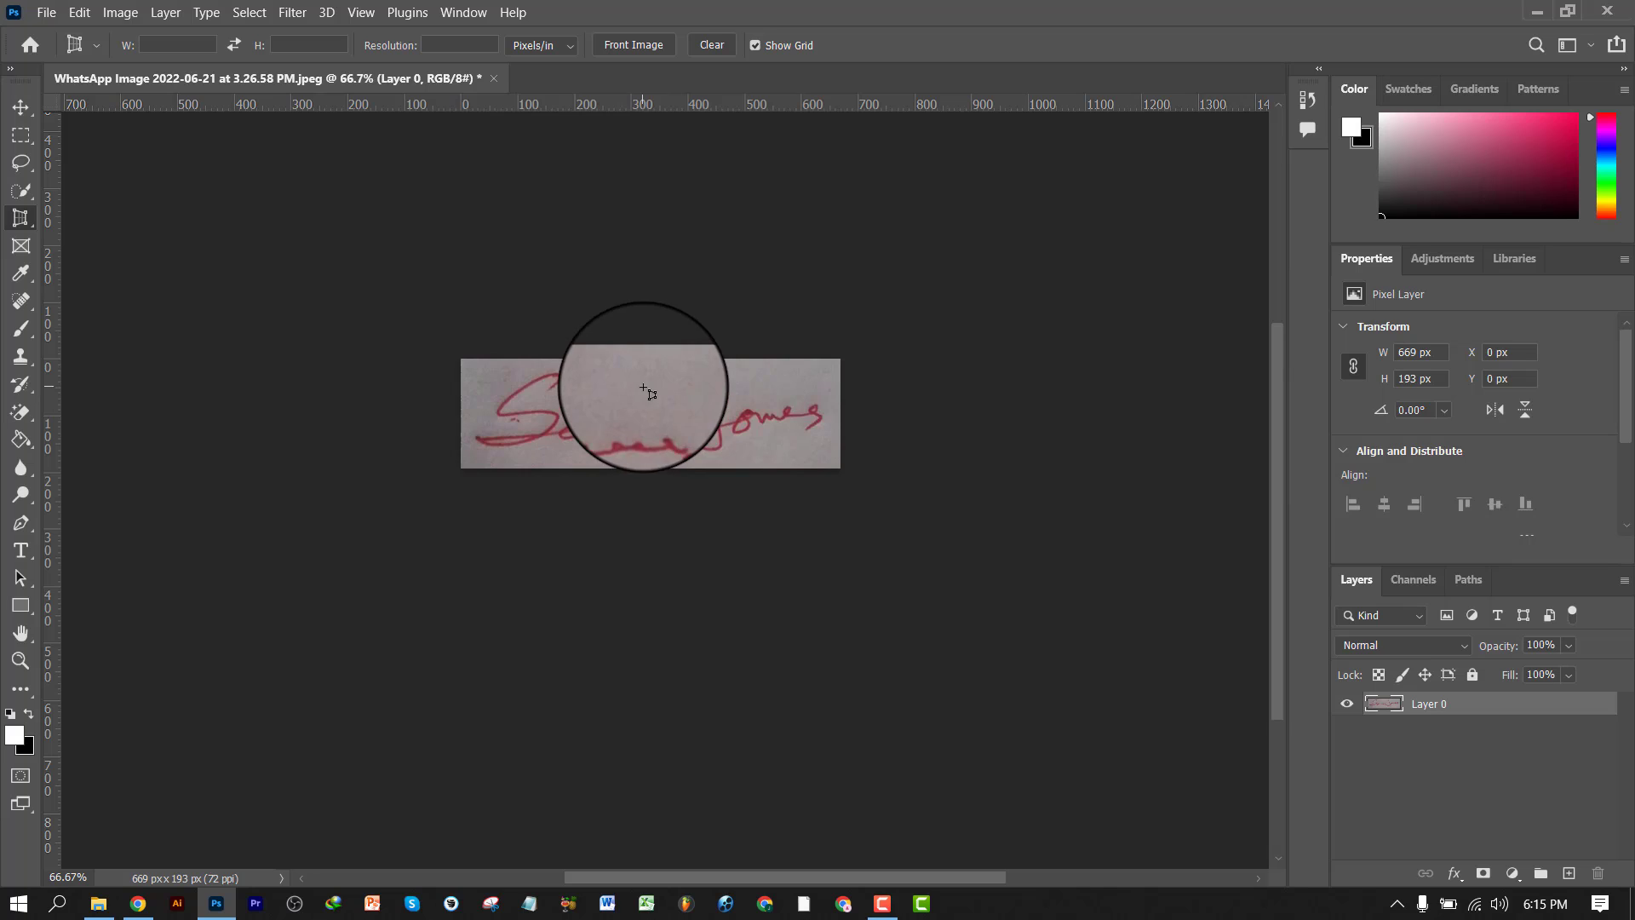
# - Turn the red signature black with Hue/Saturation by setting the Reds' lightness to -100 and saturation to -100
pyautogui.click(18, 109)
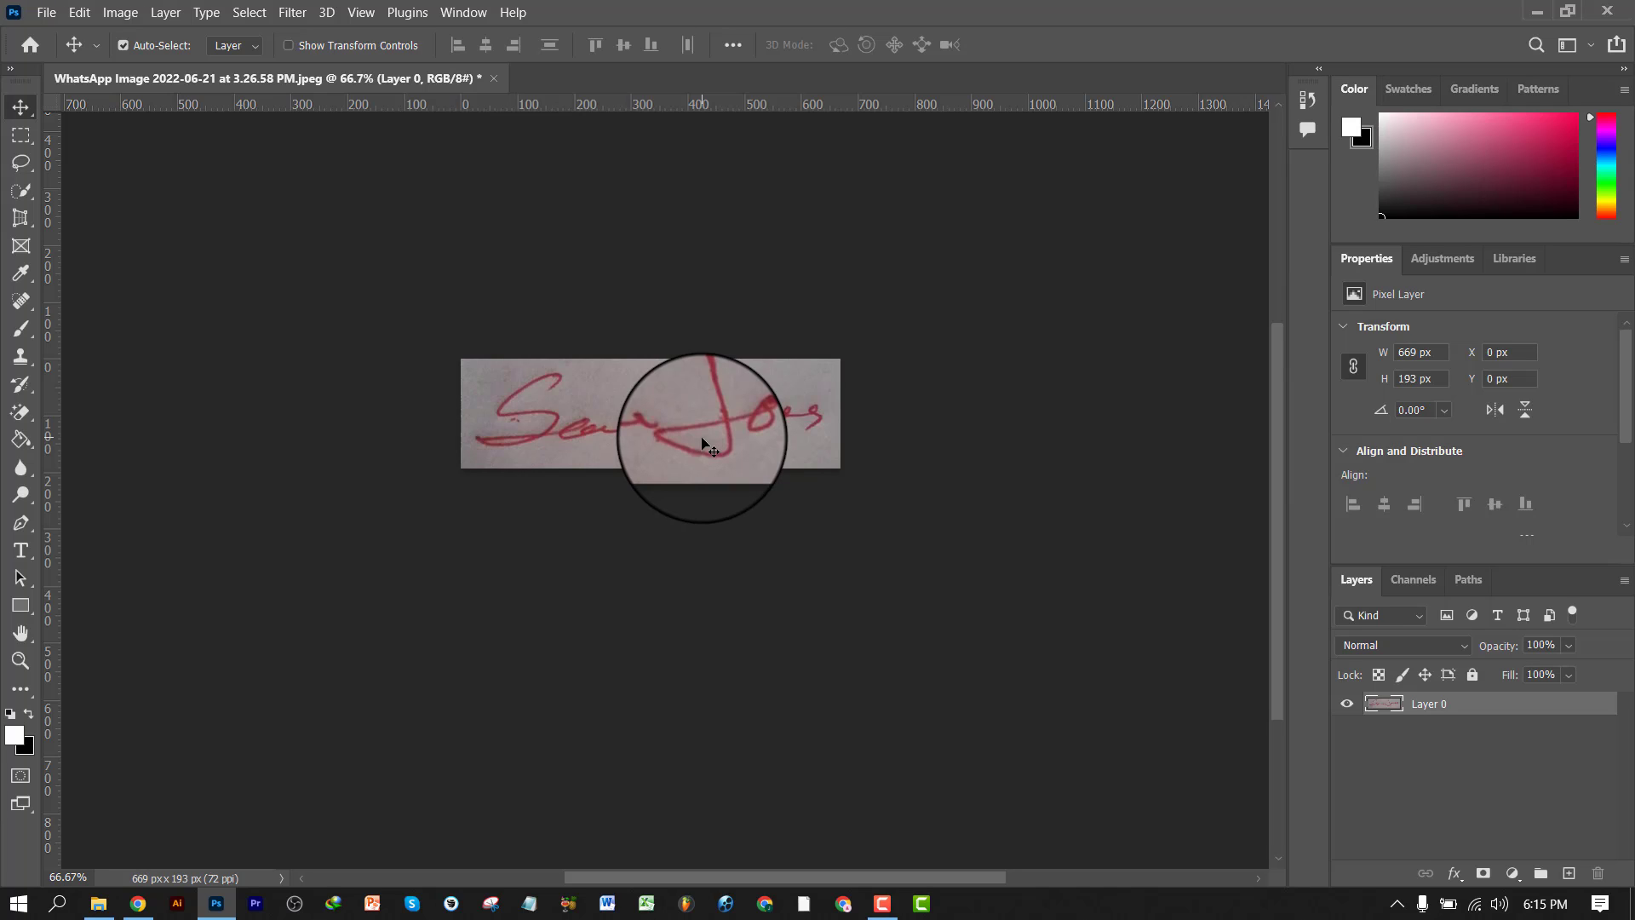
pyautogui.press('ctrl')
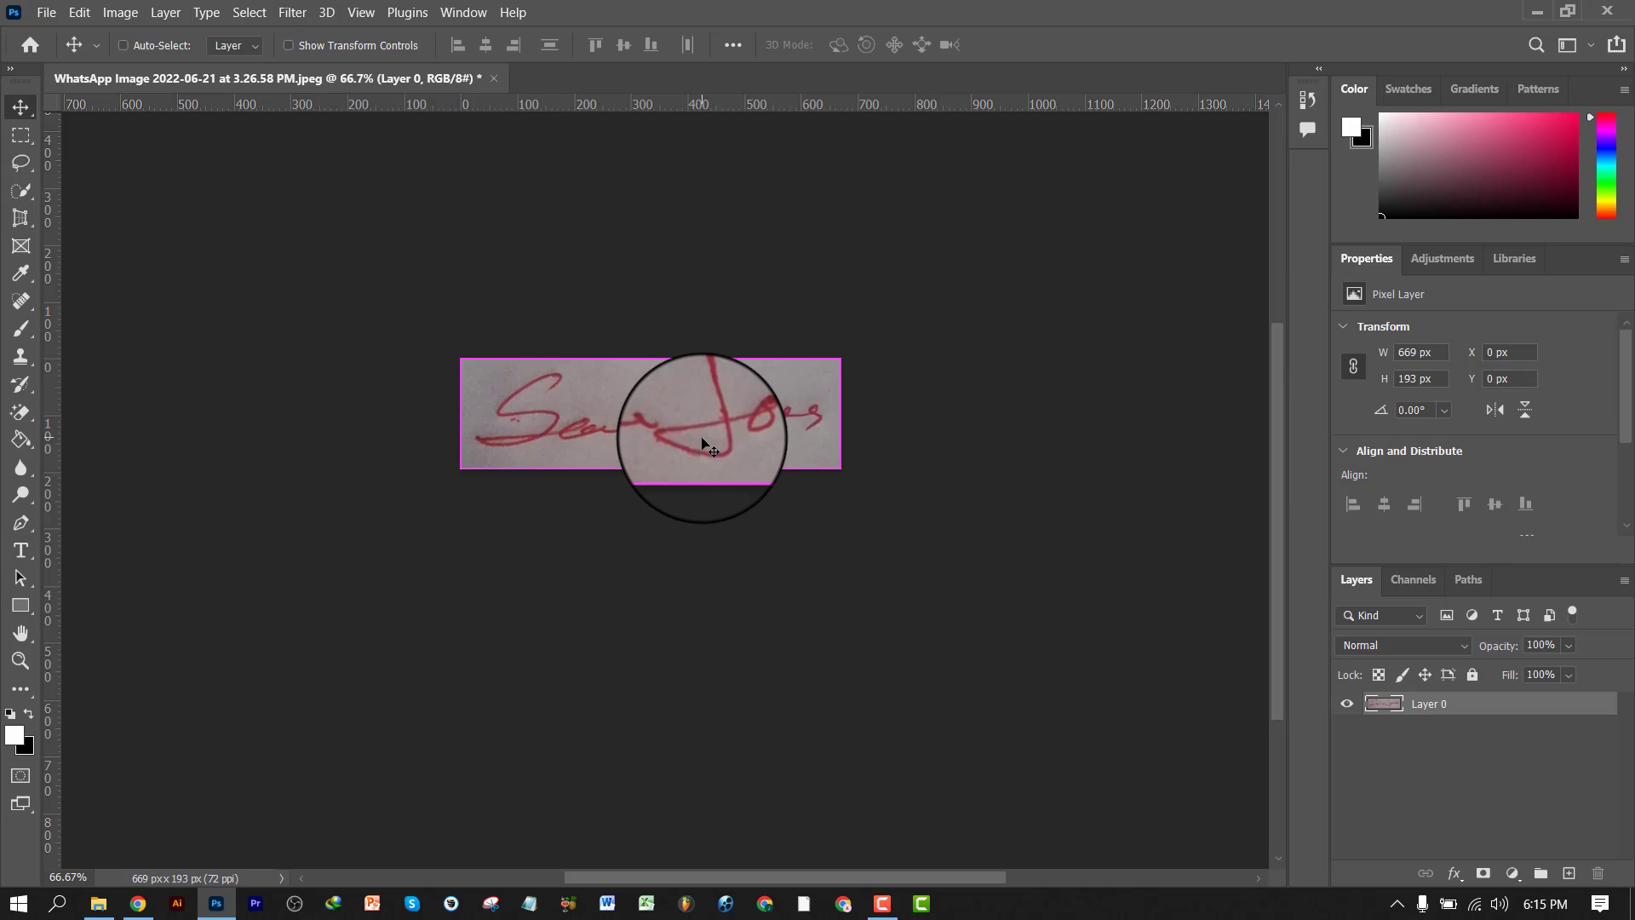
pyautogui.hotkey('ctrl', 'u')
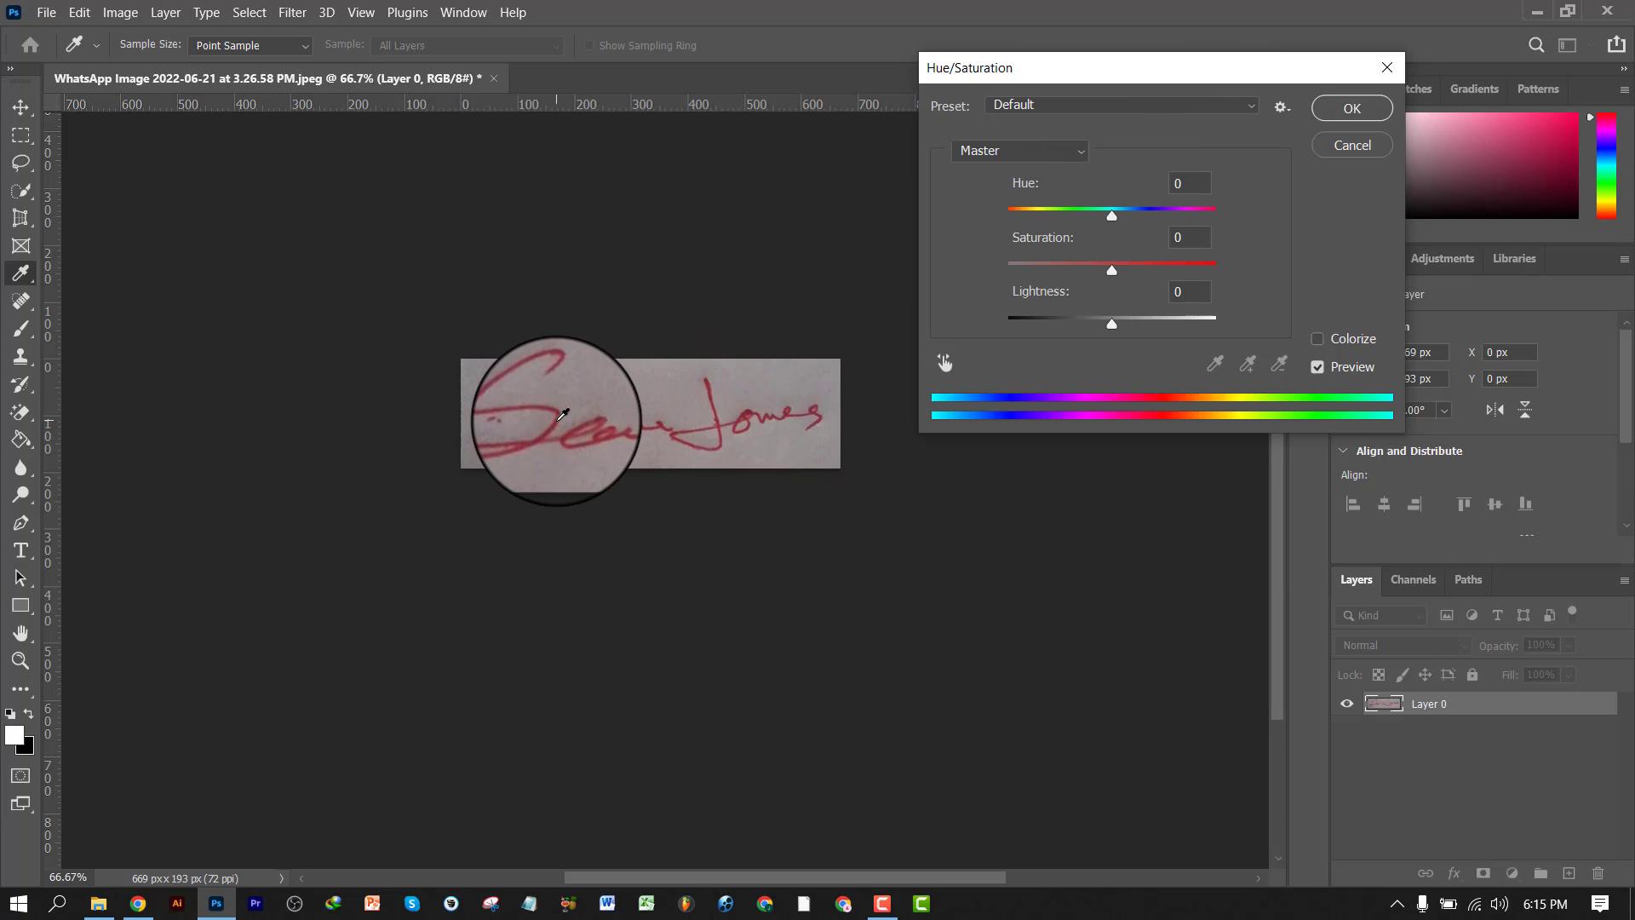
pyautogui.click(1083, 153)
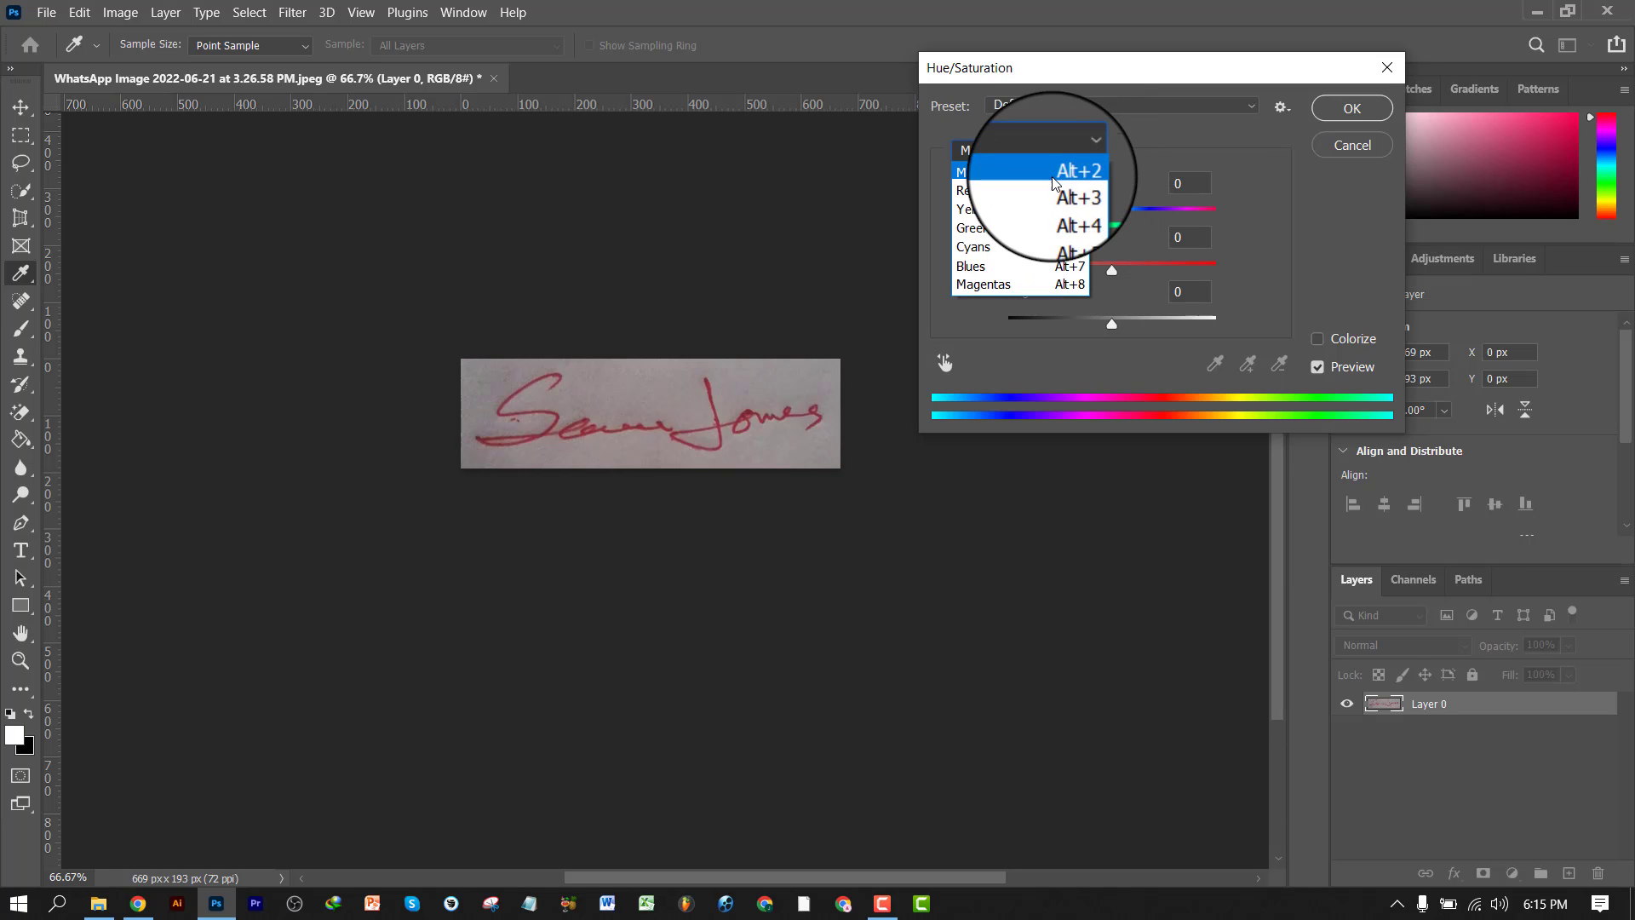
pyautogui.click(1024, 194)
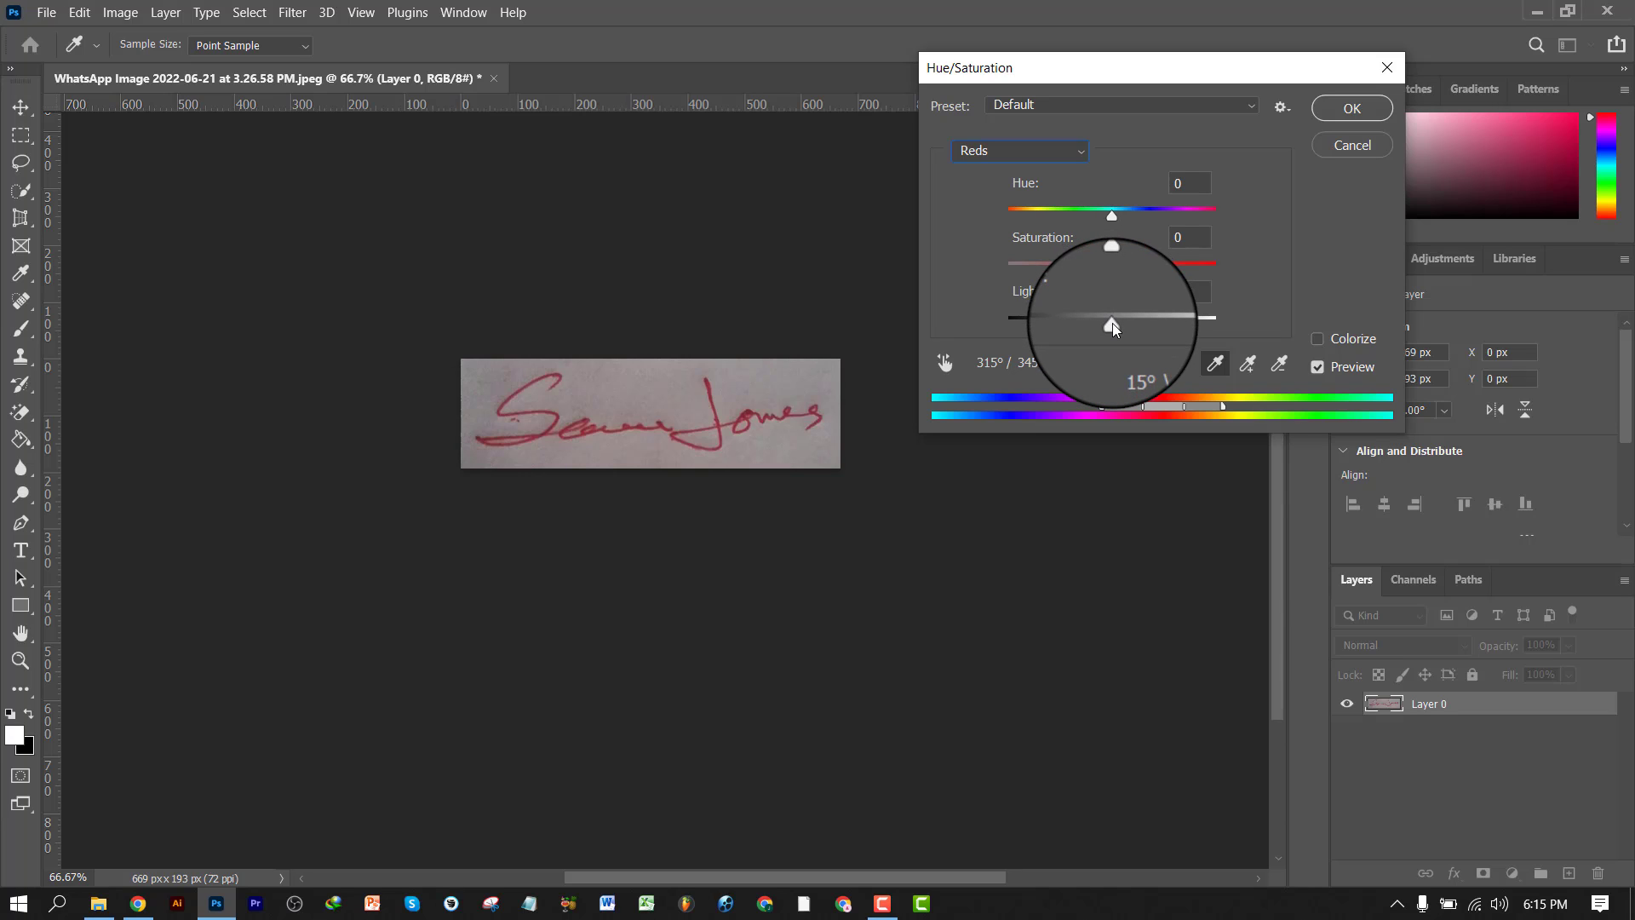
pyautogui.moveTo(1112, 323); pyautogui.dragTo(979, 327)
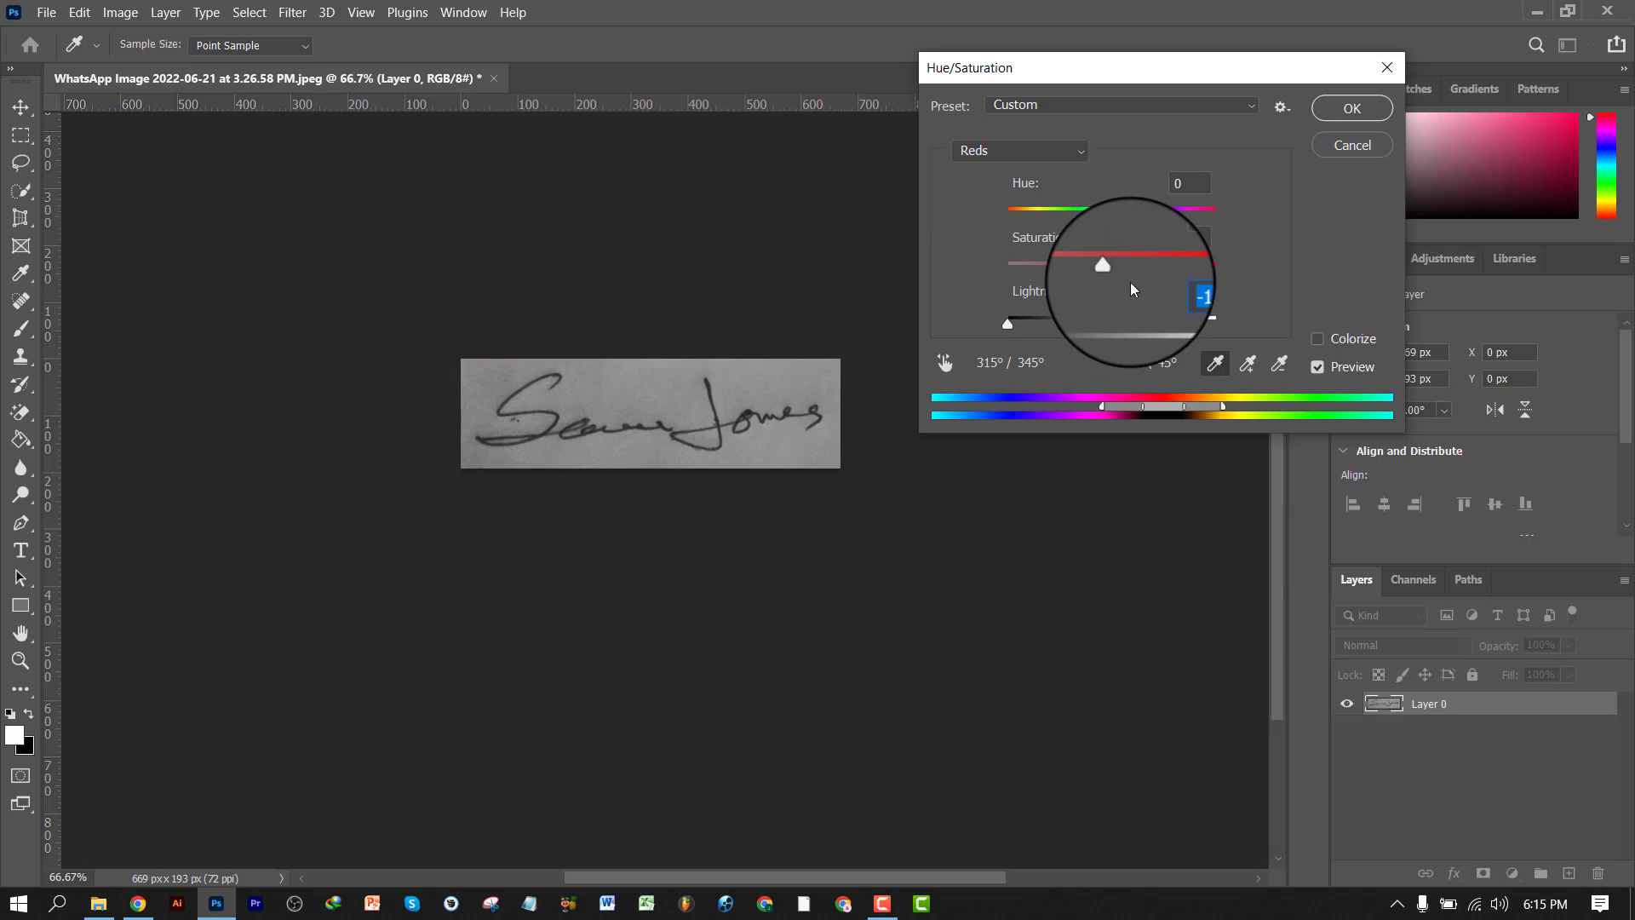
pyautogui.moveTo(1117, 272); pyautogui.dragTo(1008, 273)
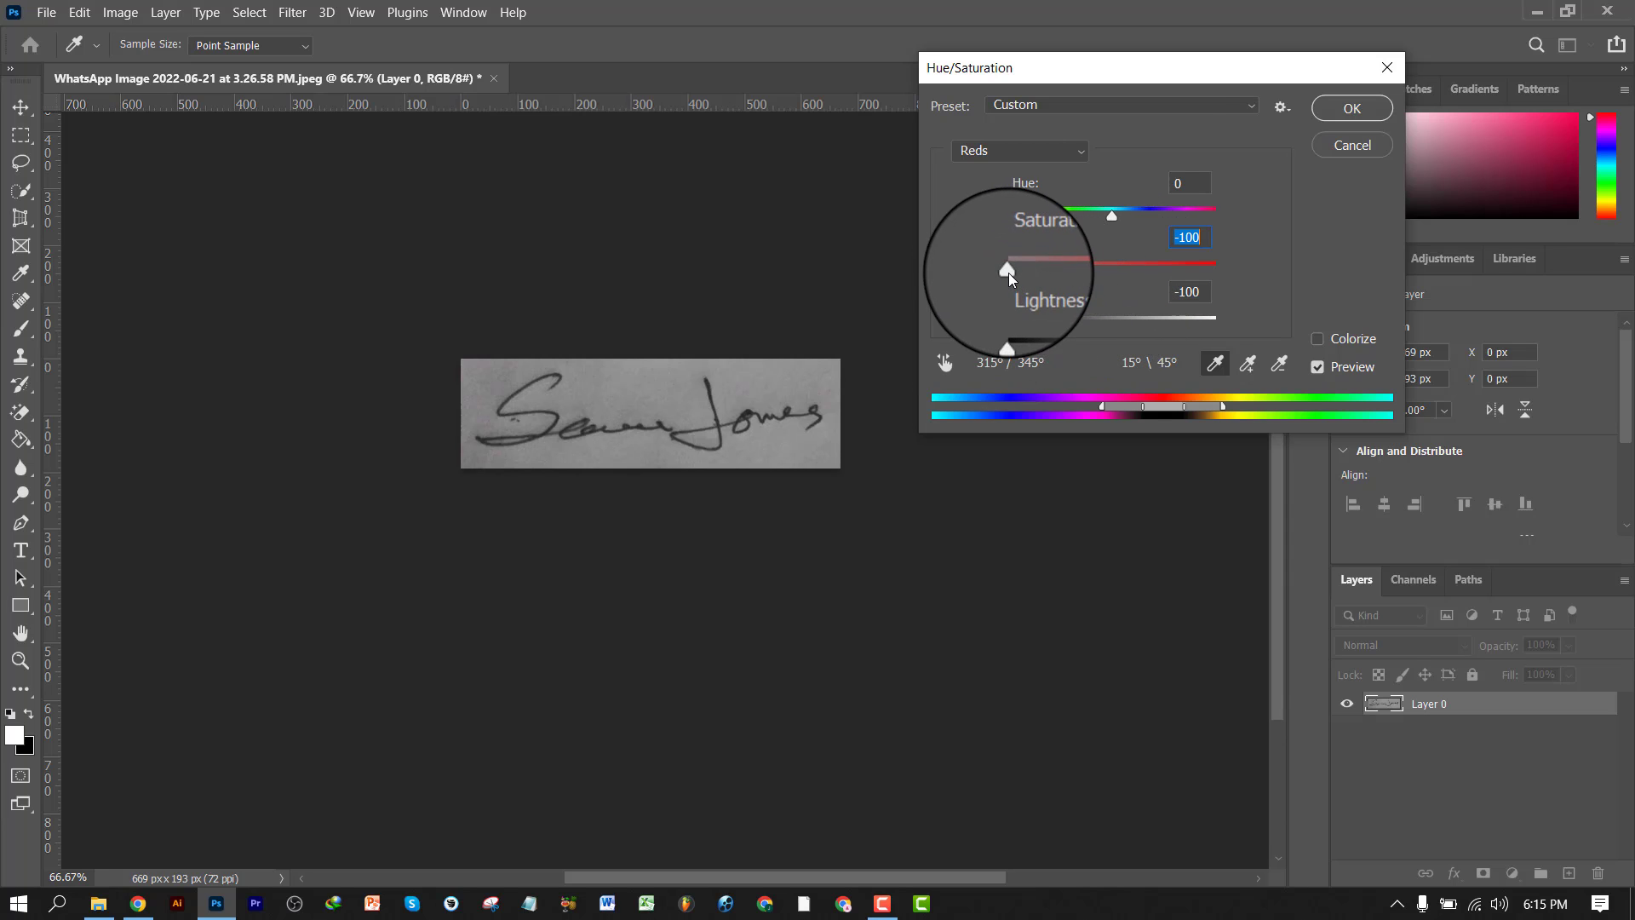
pyautogui.click(1352, 108)
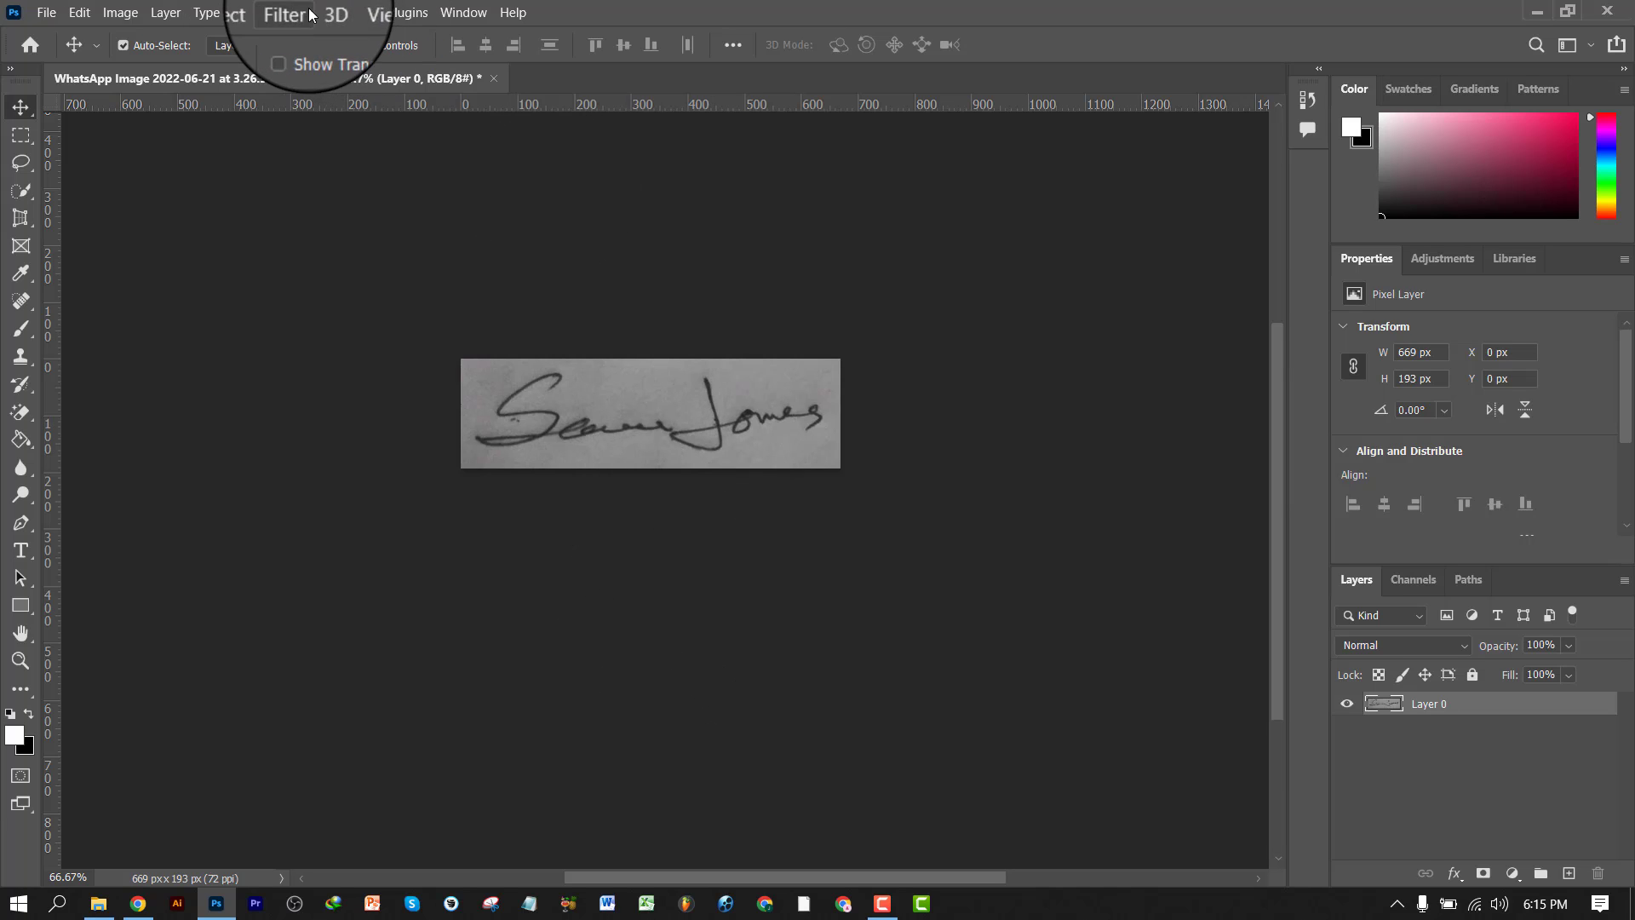
# - Select the signature as the subject, delete the grey paper around it, and clear the selection
pyautogui.click(247, 12)
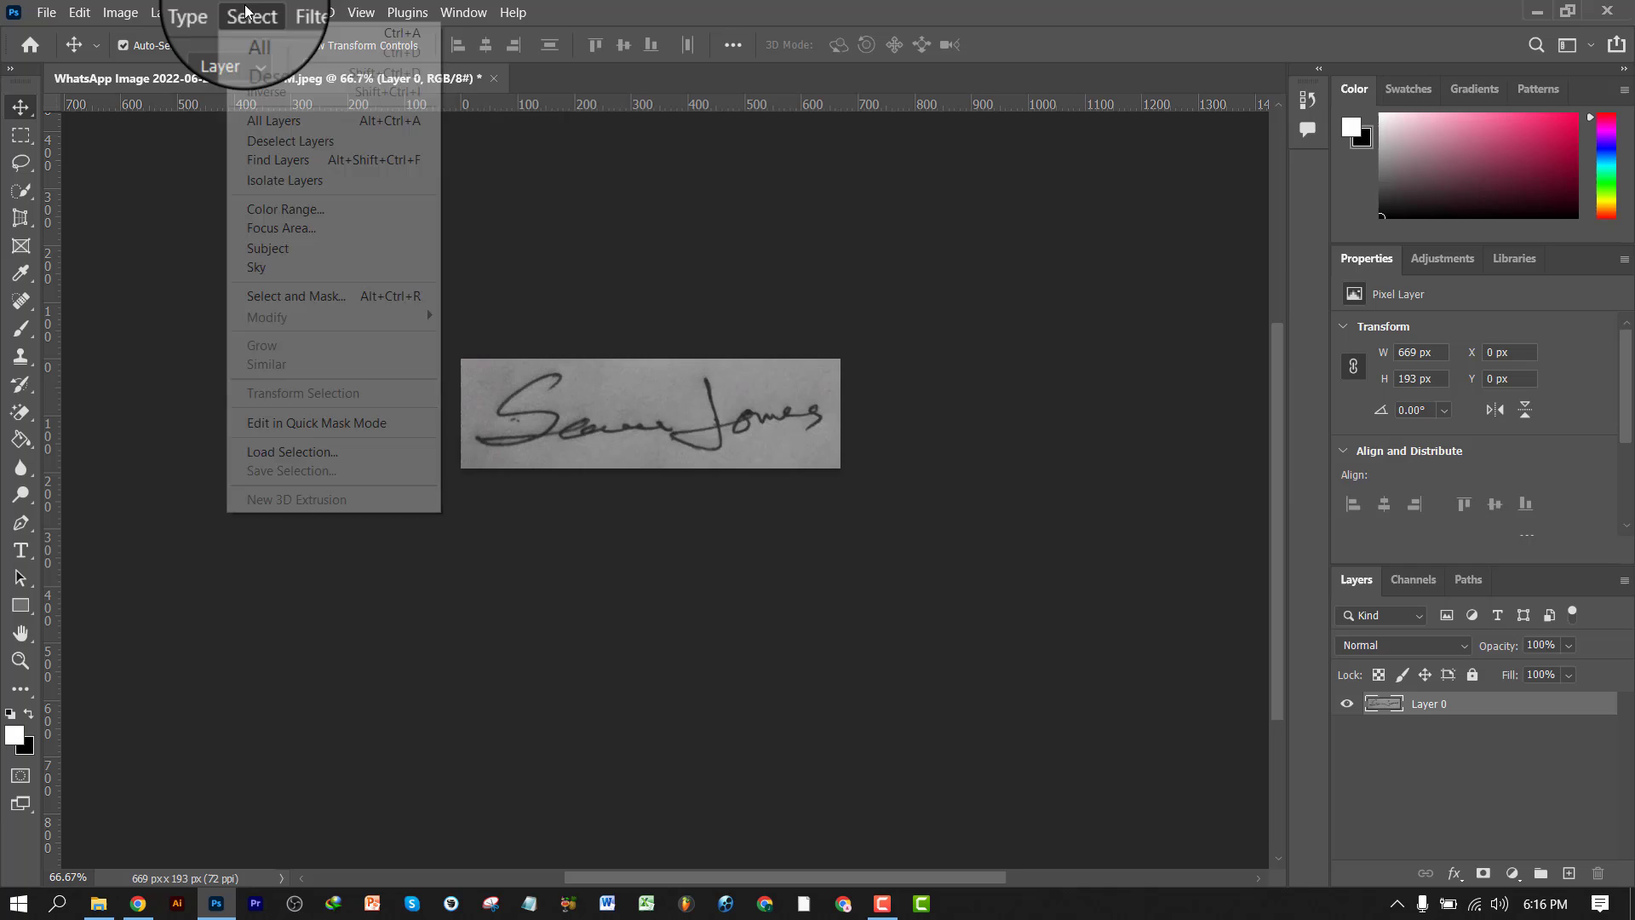
pyautogui.click(294, 252)
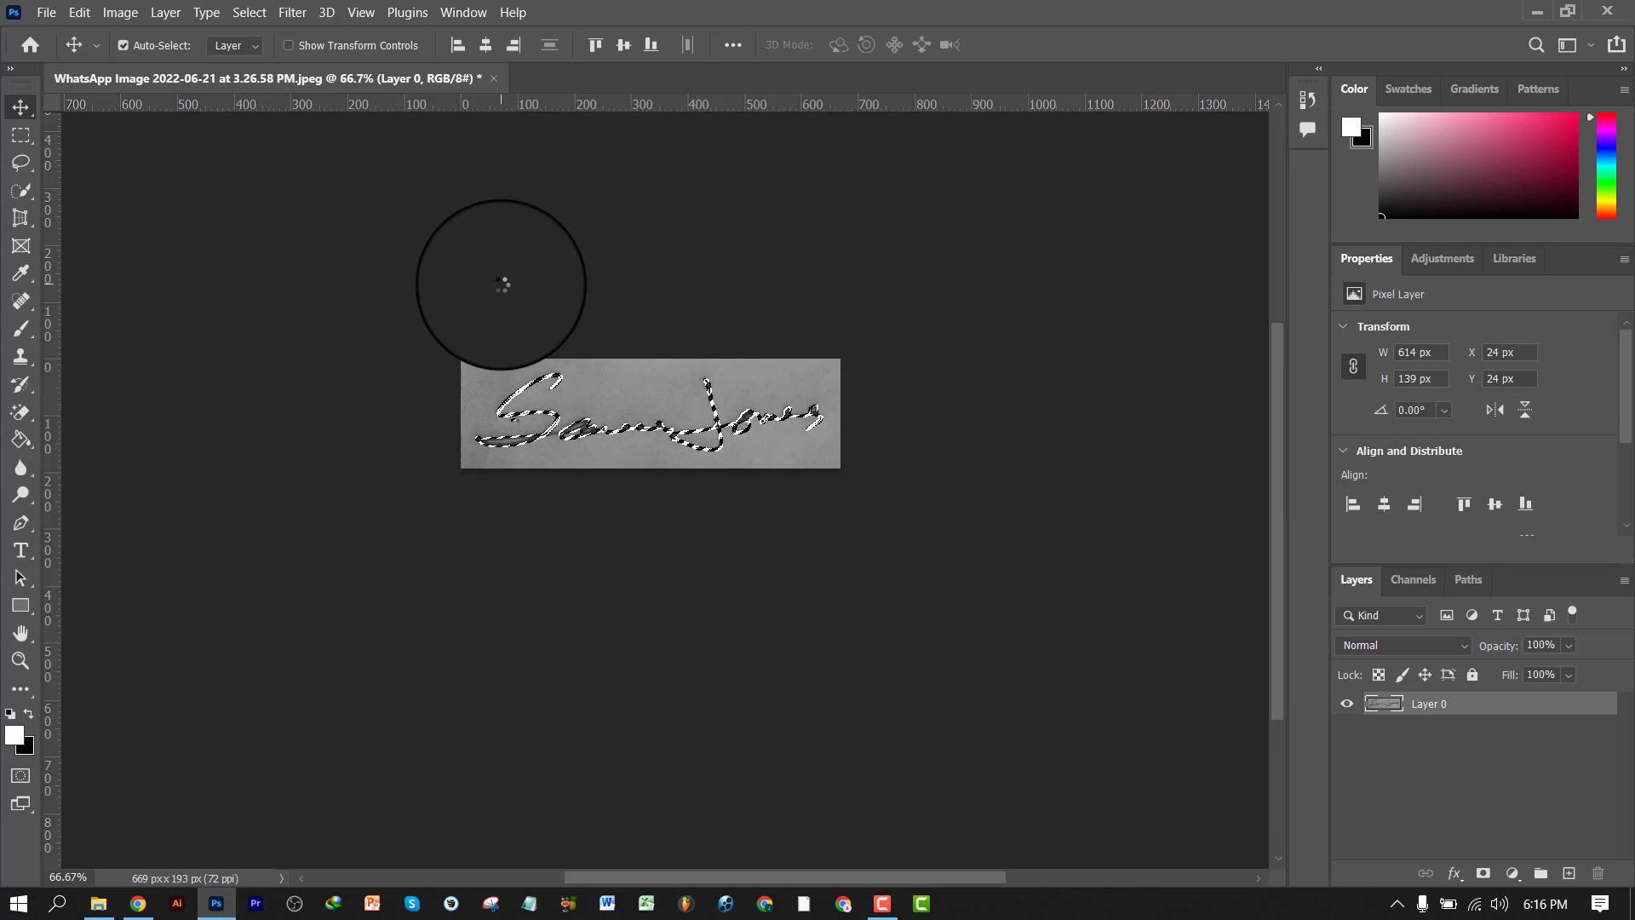
pyautogui.hotkey('ctrl', 'shift', 'i')
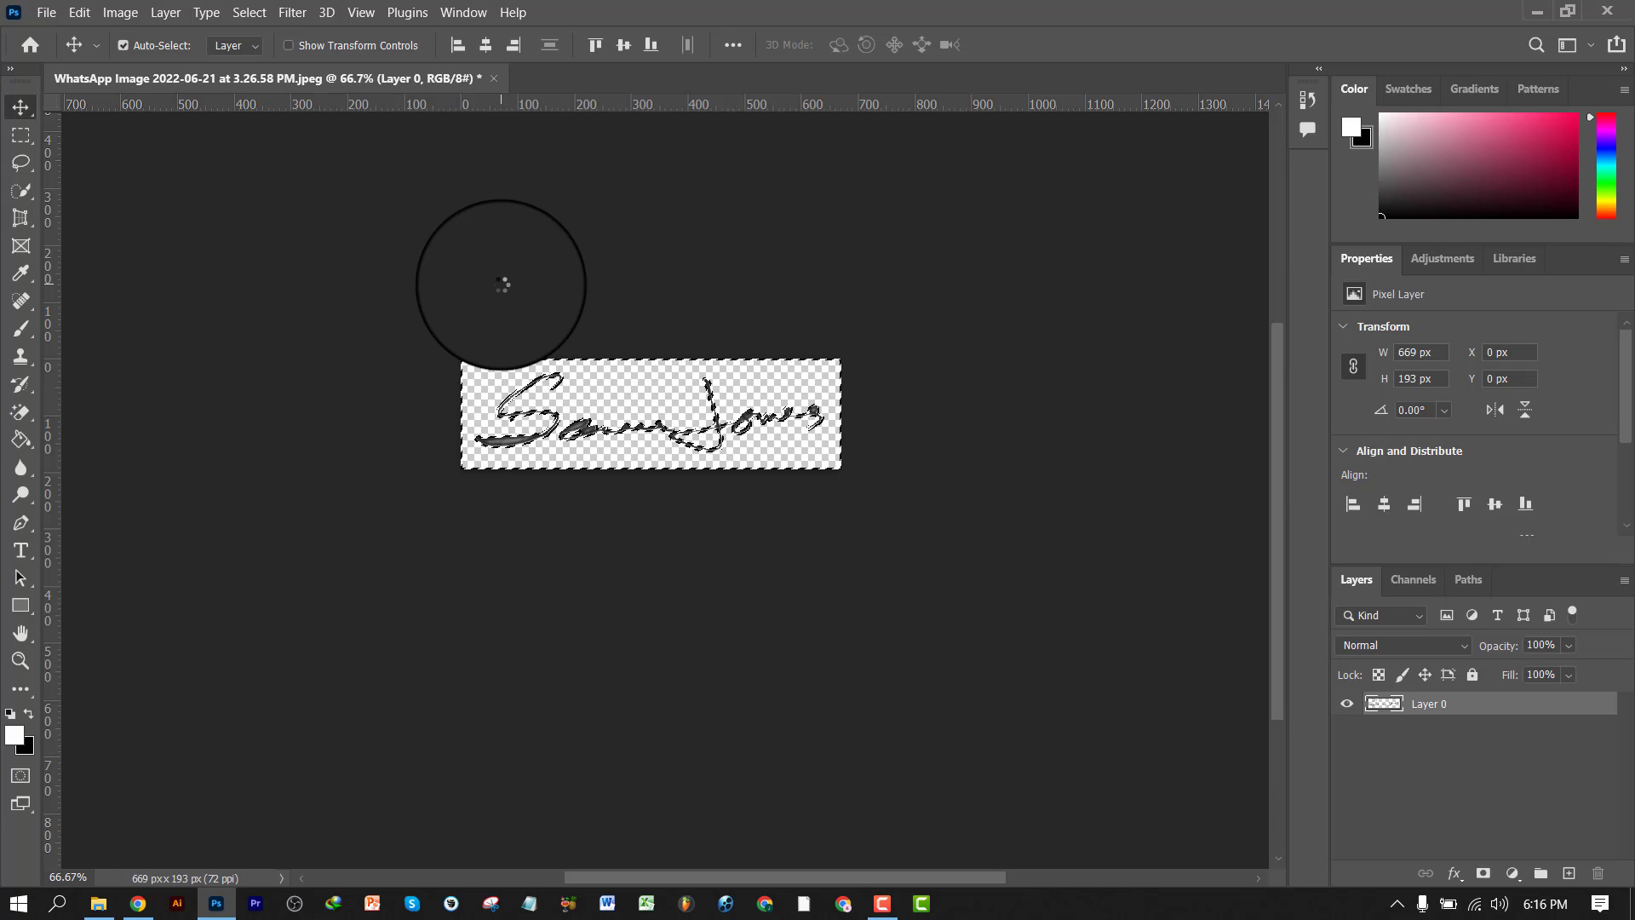
pyautogui.press('ctrl')
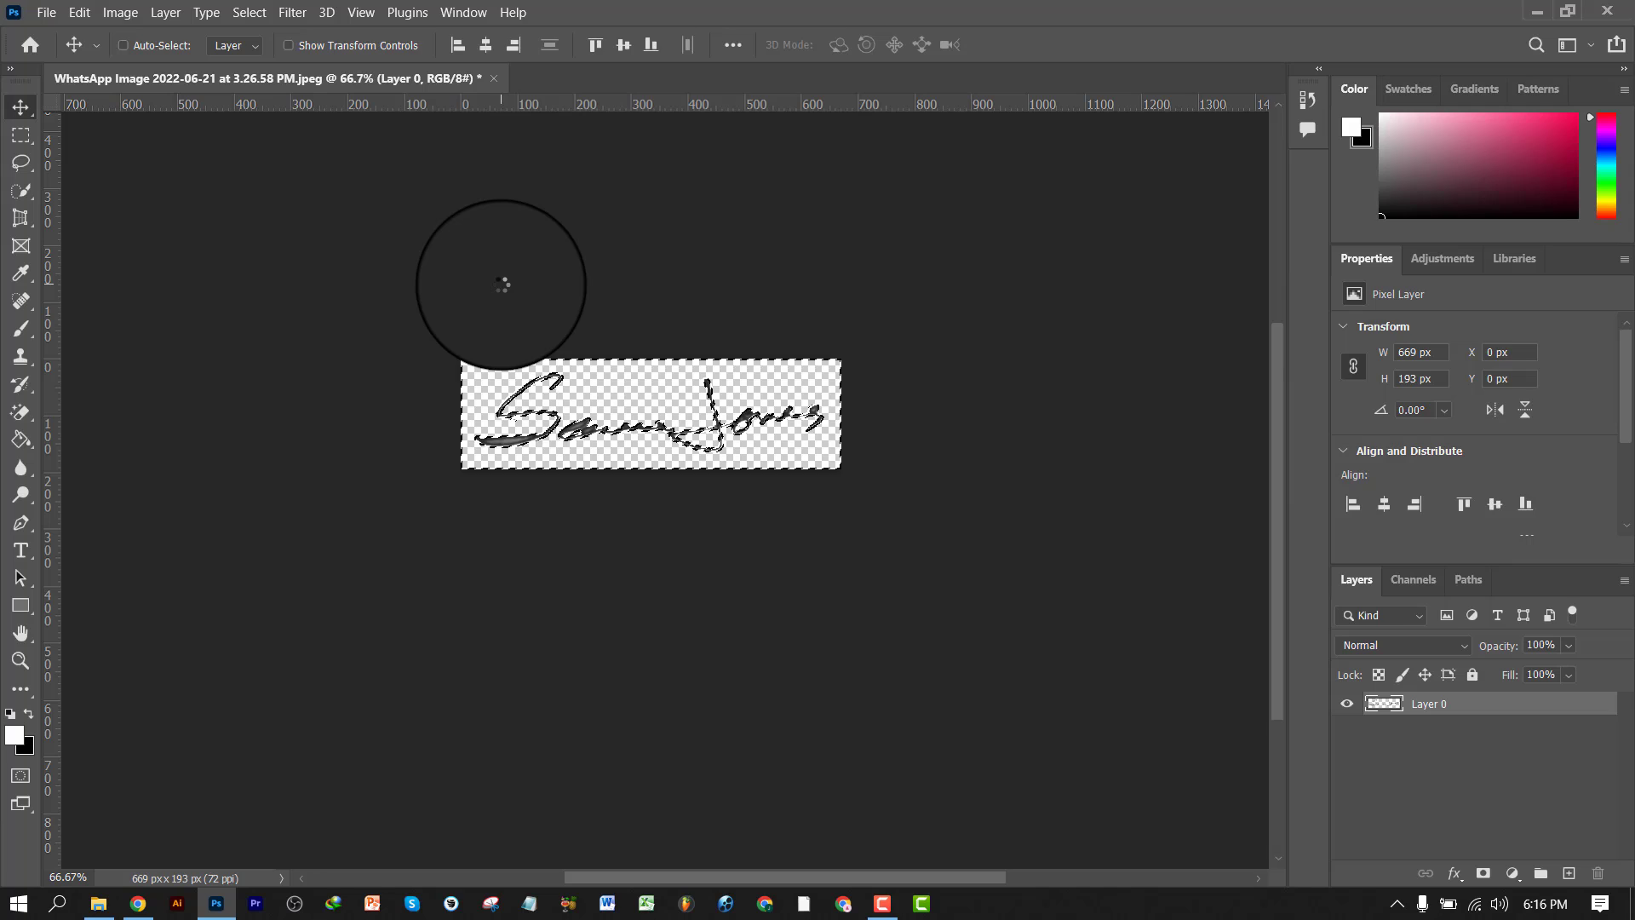
pyautogui.hotkey('ctrl', 'd')
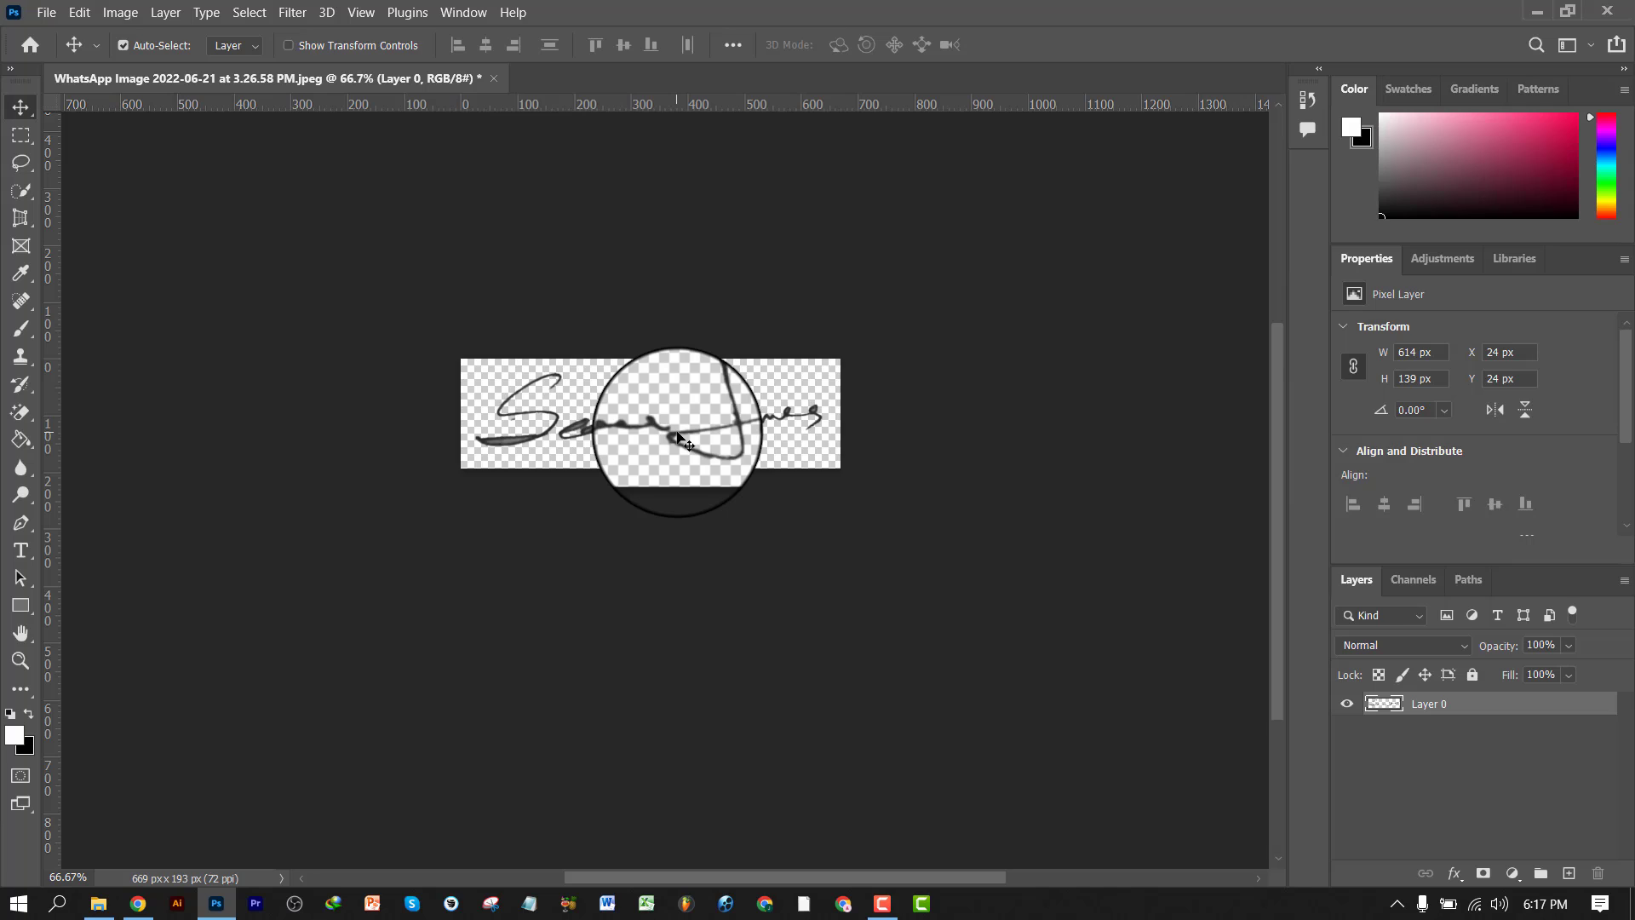
# - Duplicate the signature layer and nudge the copy 2 px upward to thicken the strokes
pyautogui.press('ctrl')
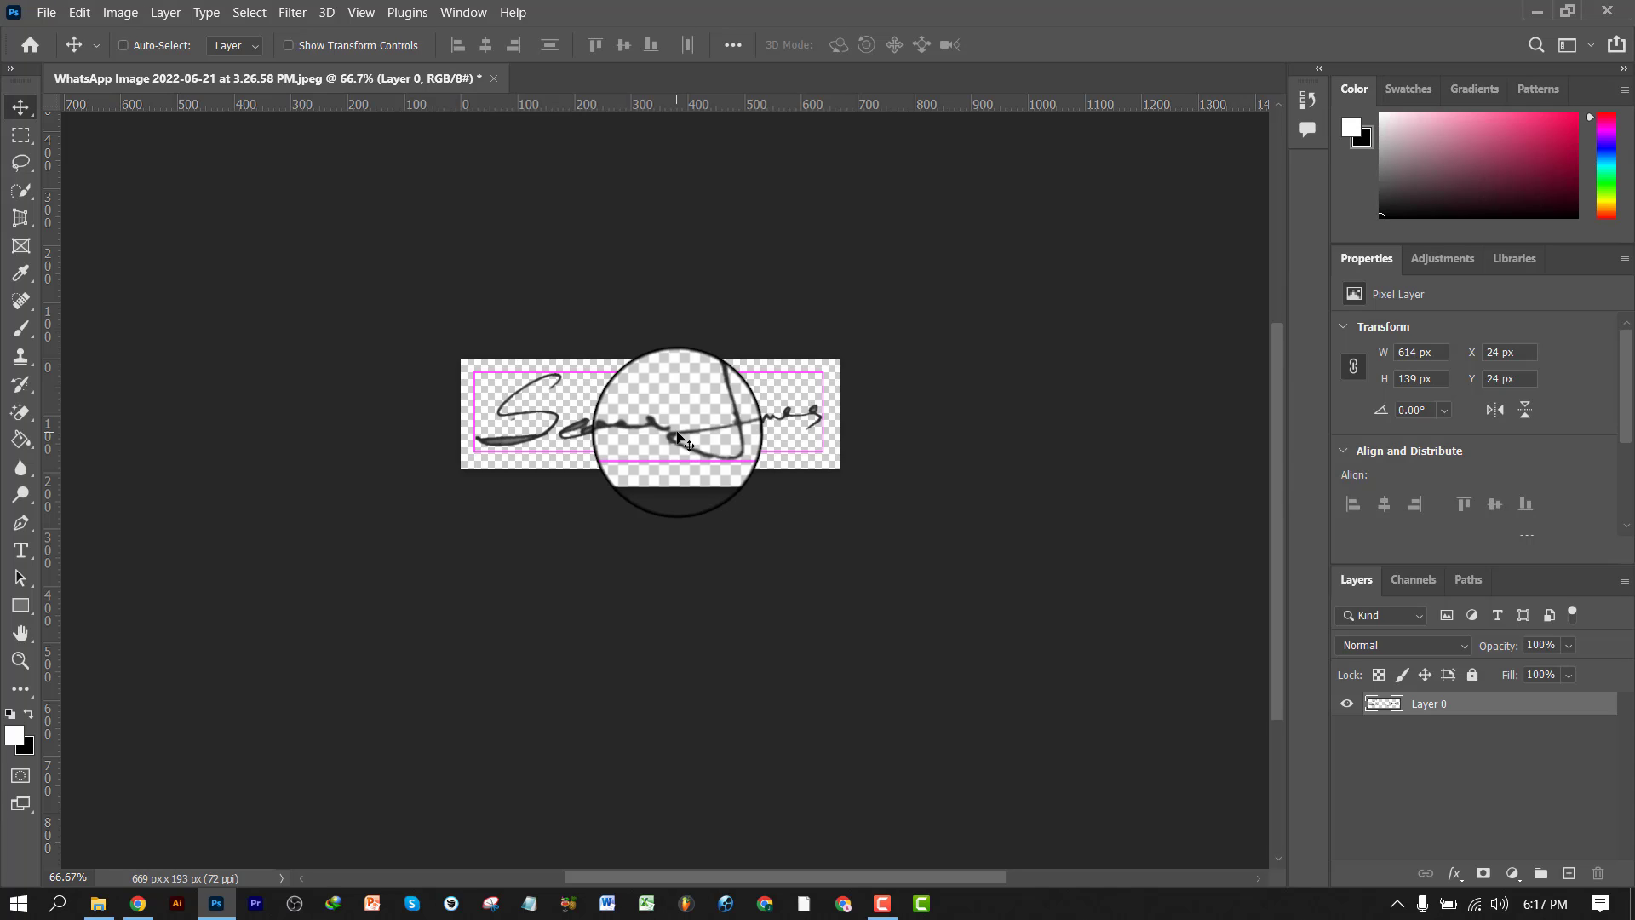
pyautogui.hotkey('ctrl', 'j')
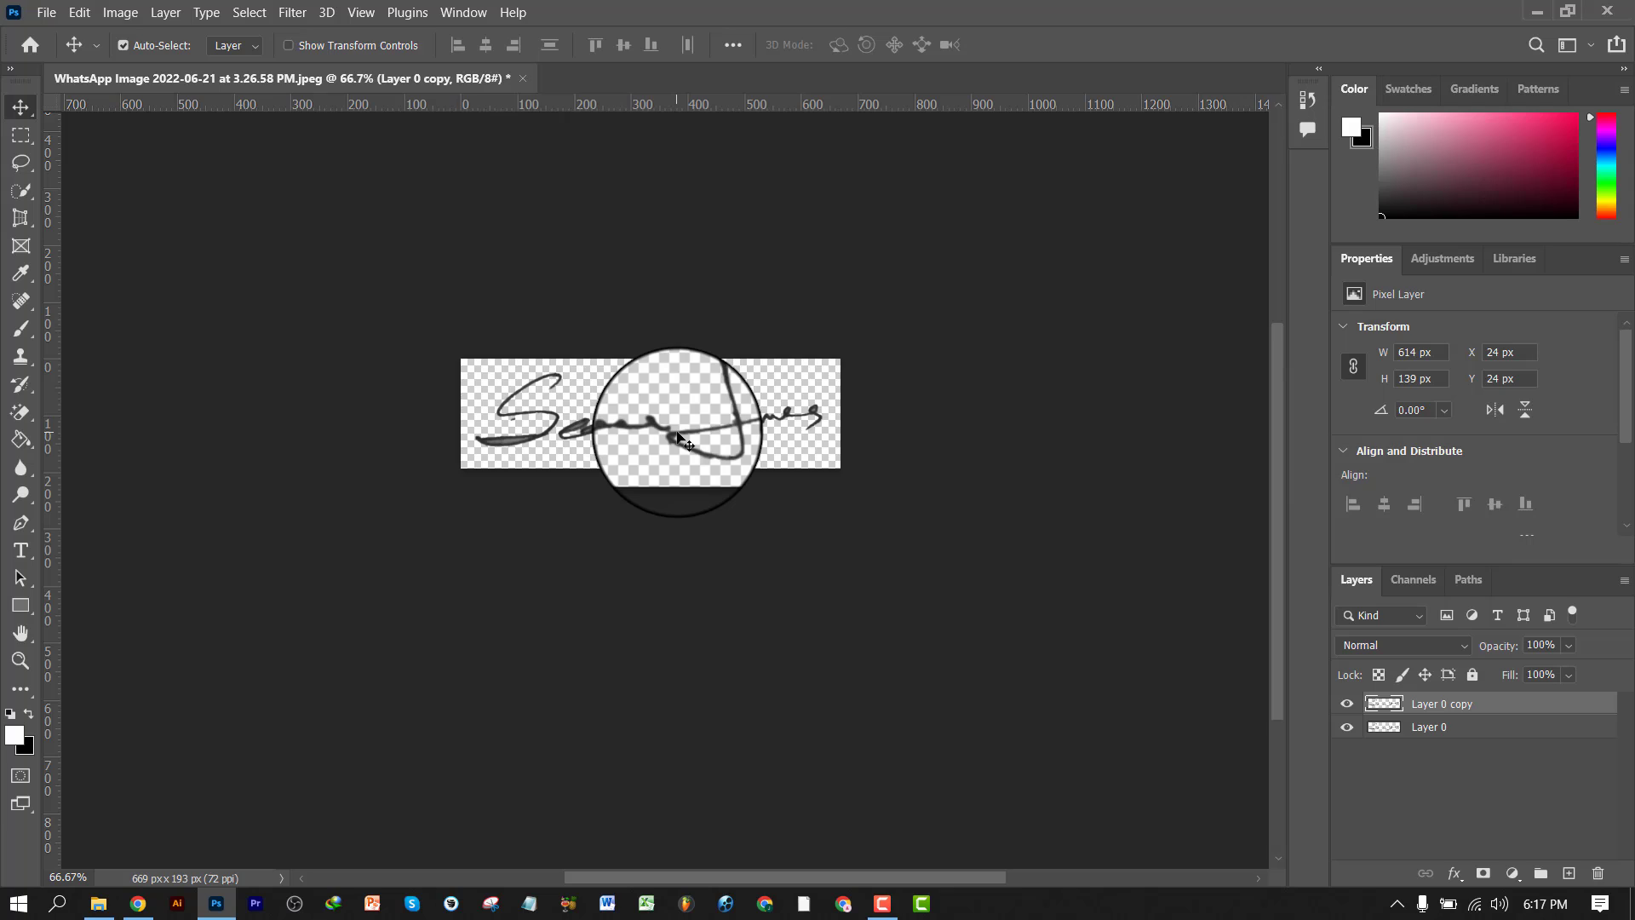
pyautogui.press('Up')
pyautogui.press('Up')
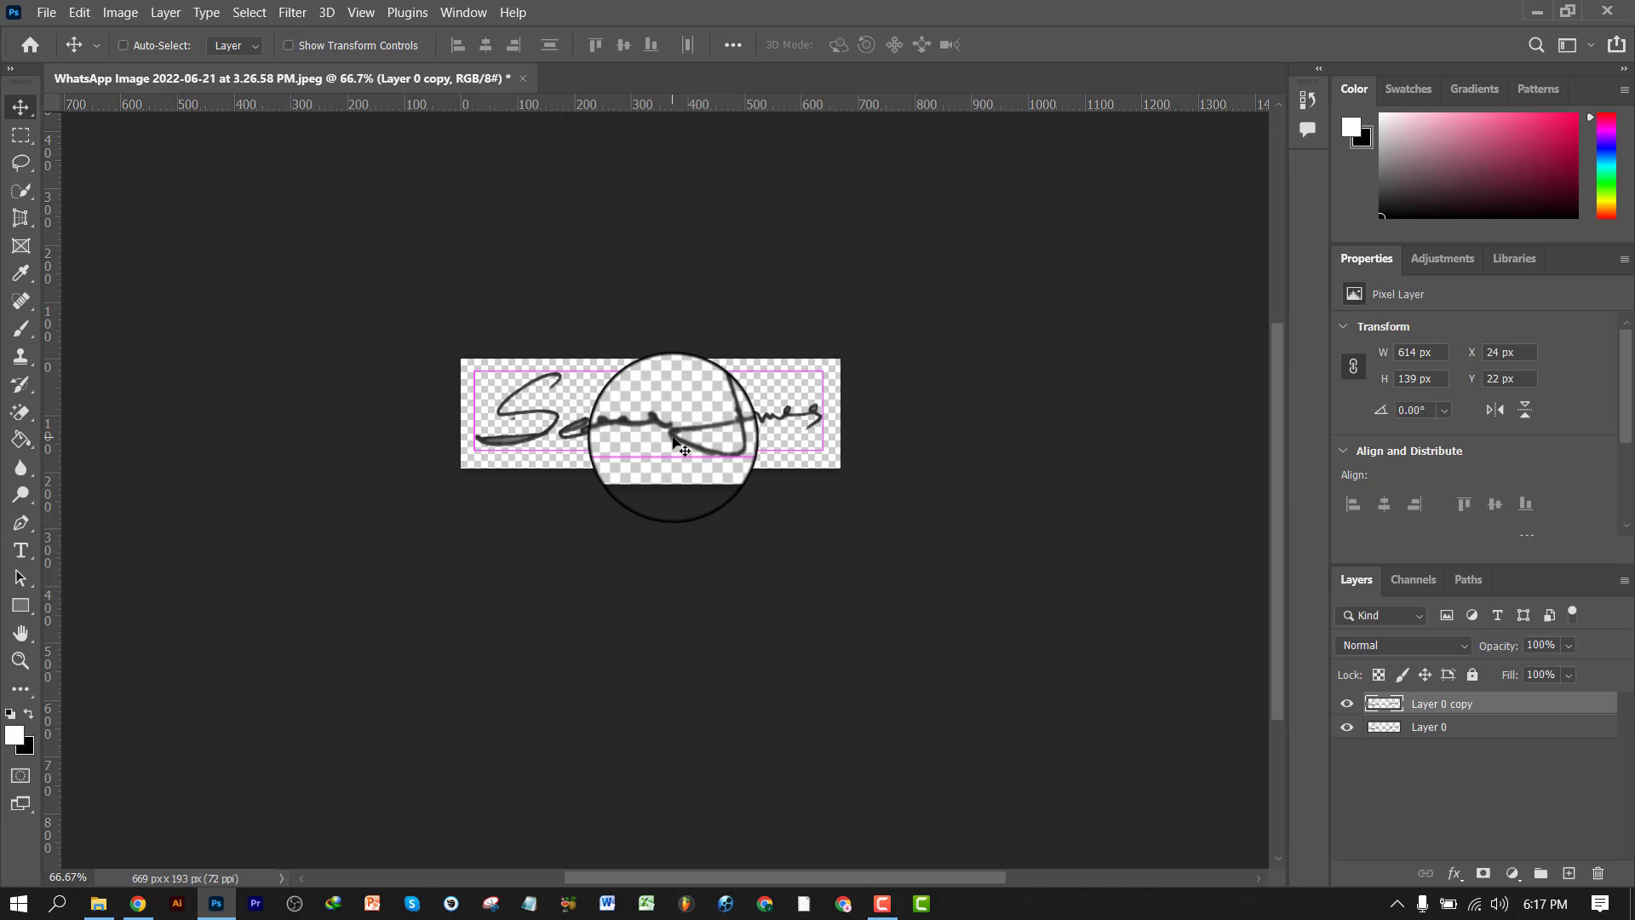
# - Fine-tune the signature copy's vertical position with Free Transform, shifting it 1 px down to Y 23 px
pyautogui.hotkey('ctrl', 't')
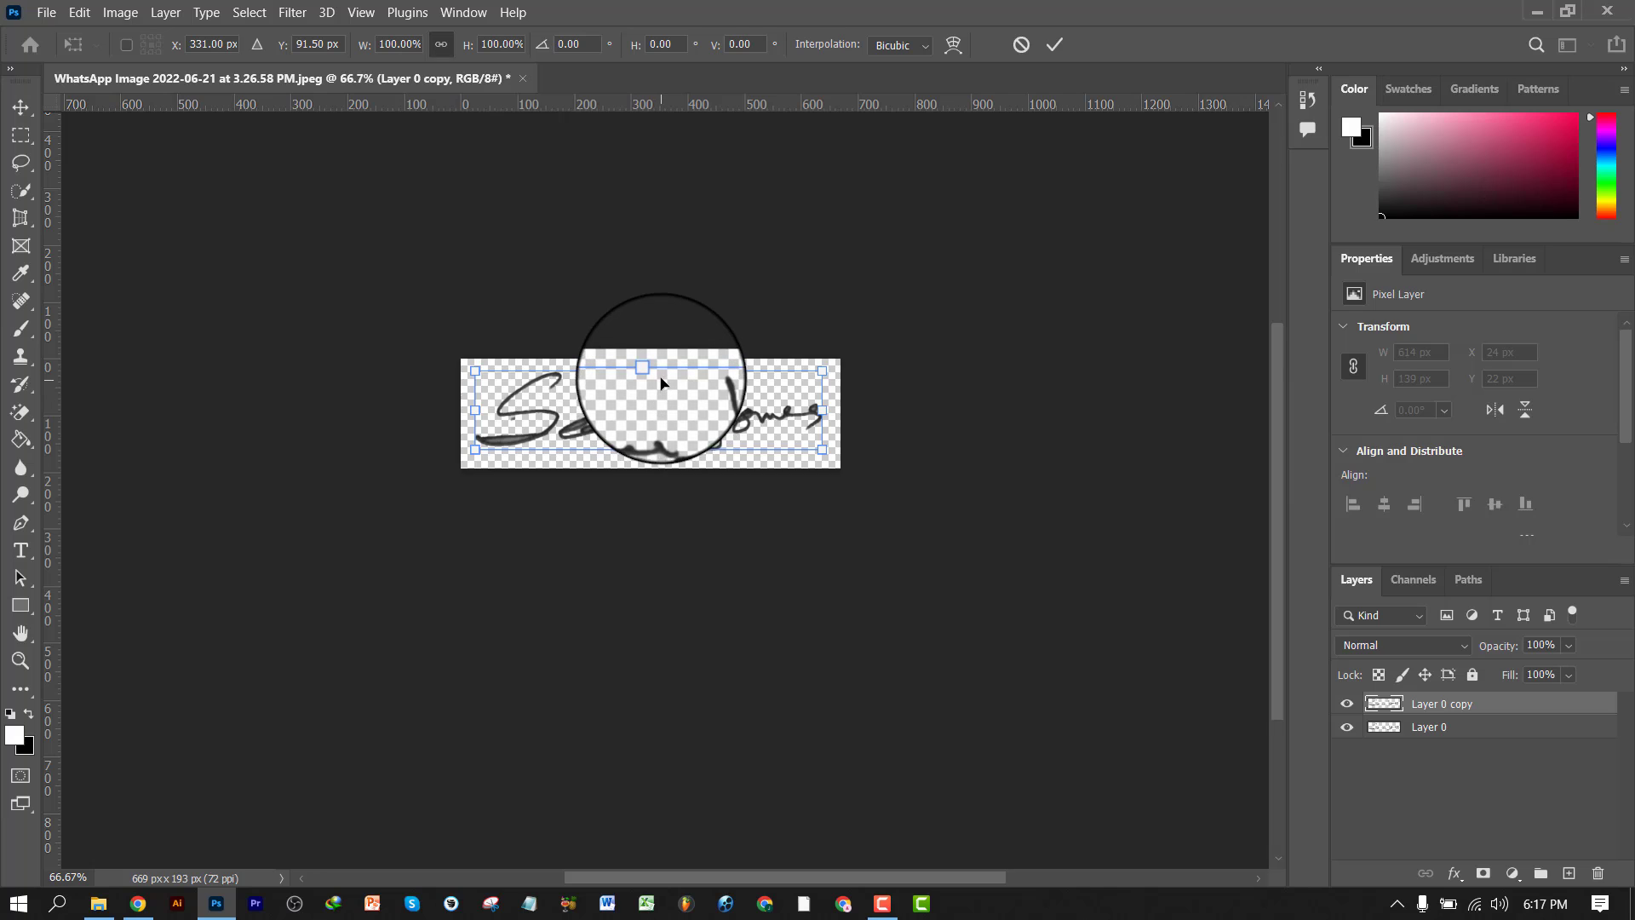
pyautogui.moveTo(666, 378)
pyautogui.mouseDown()
pyautogui.moveTo(656, 362)
pyautogui.moveTo(663, 379)
pyautogui.mouseUp()
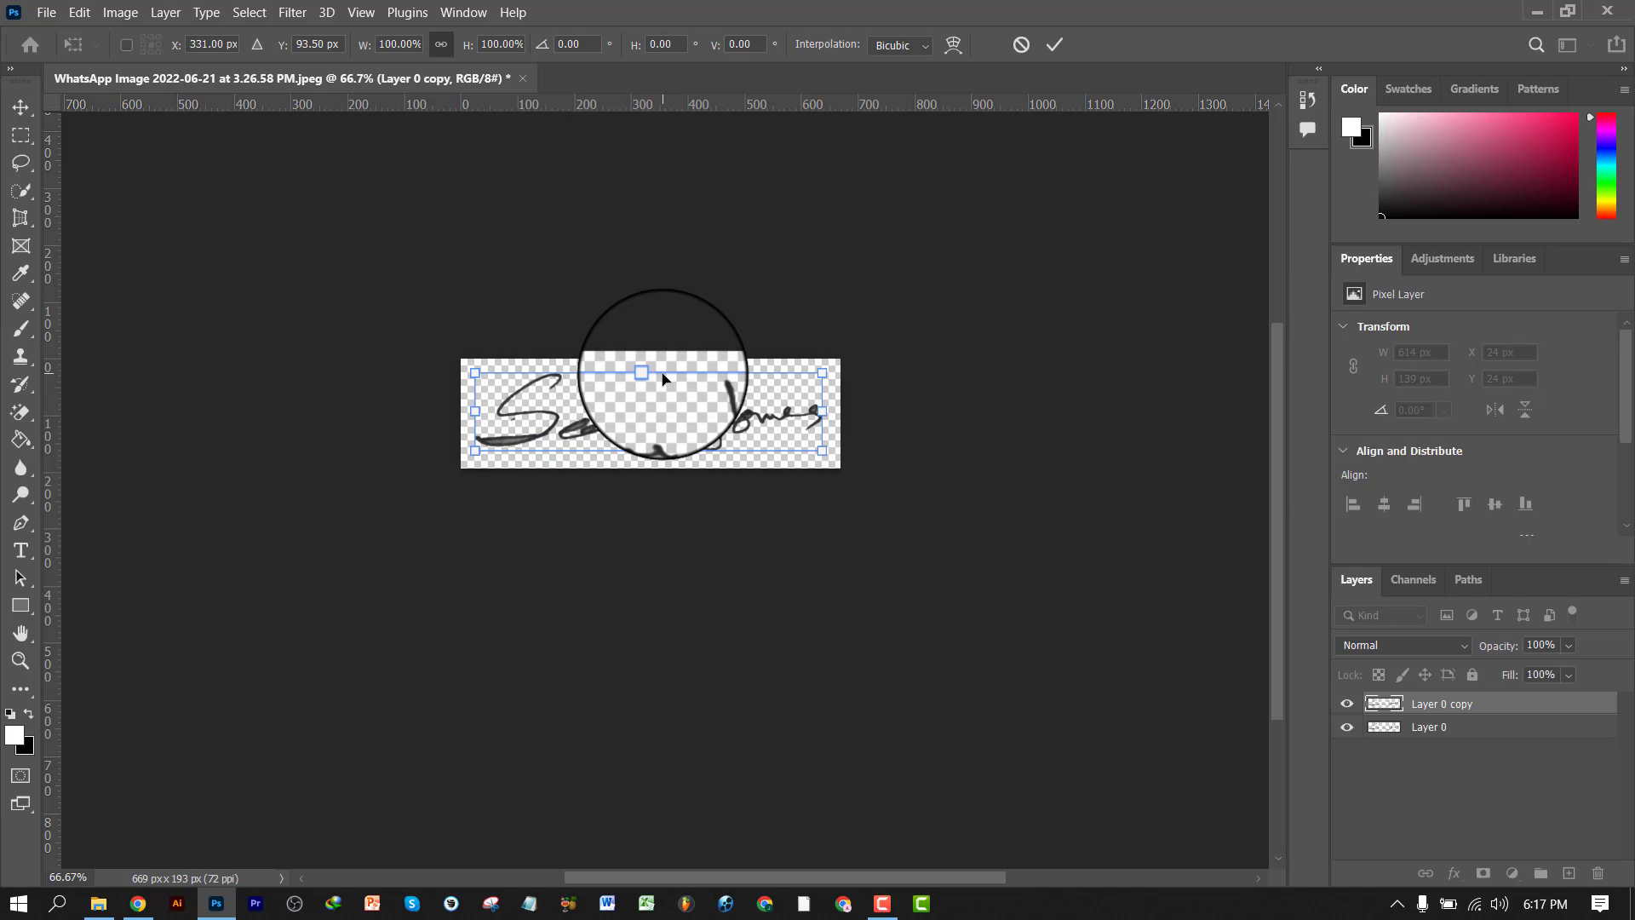
pyautogui.press('Up')
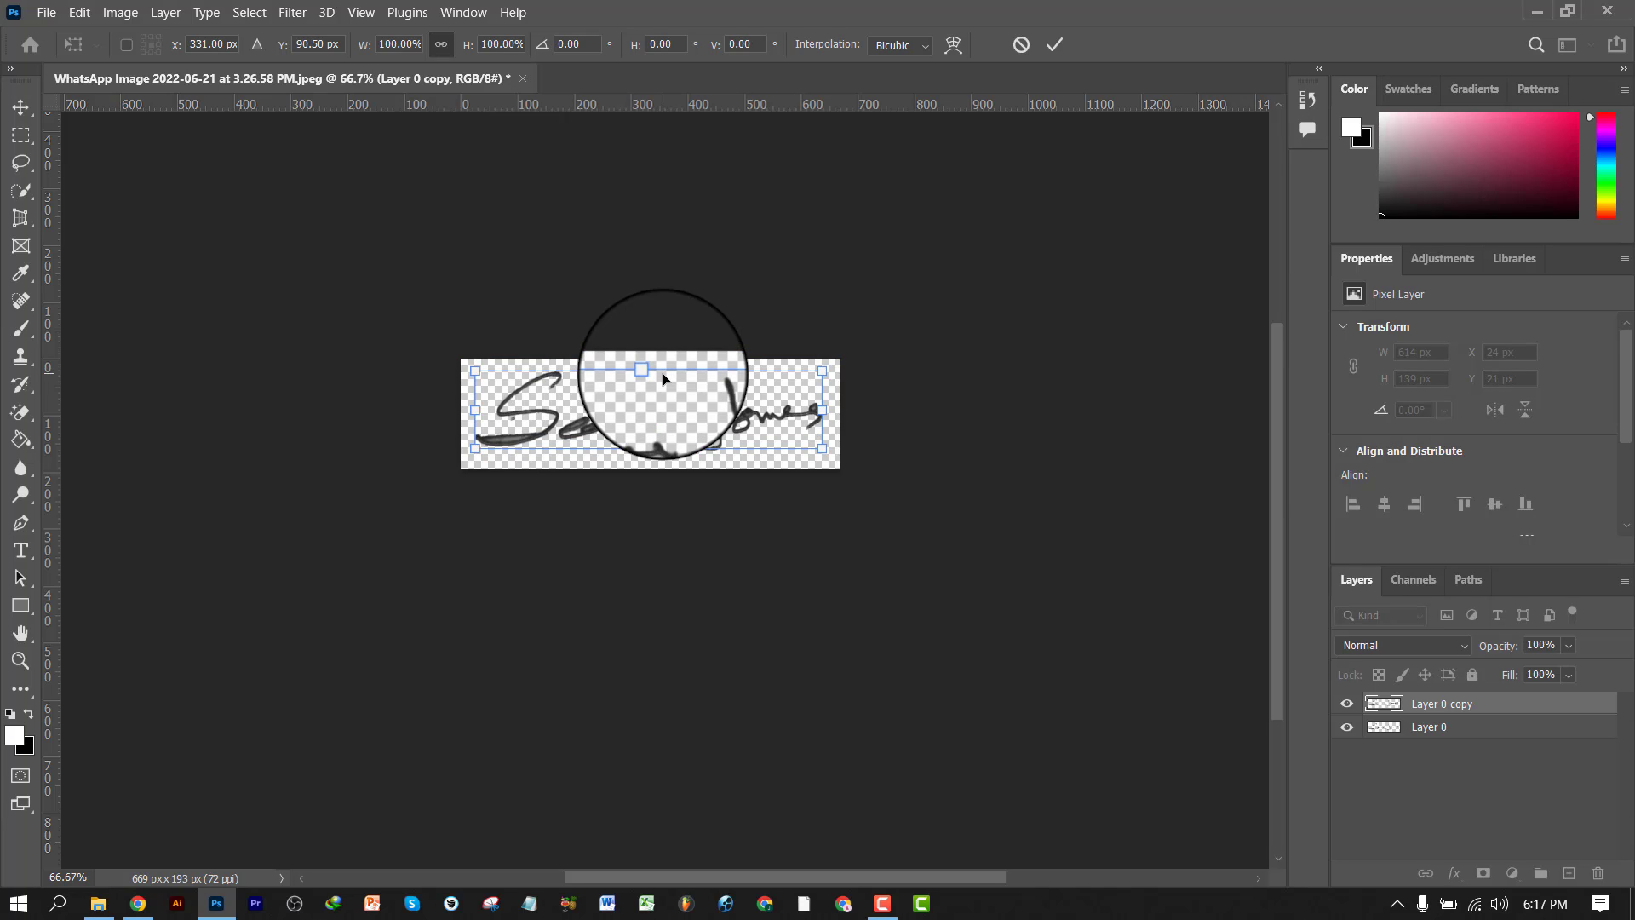
pyautogui.press('Up')
pyautogui.press('Down')
pyautogui.press('Down')
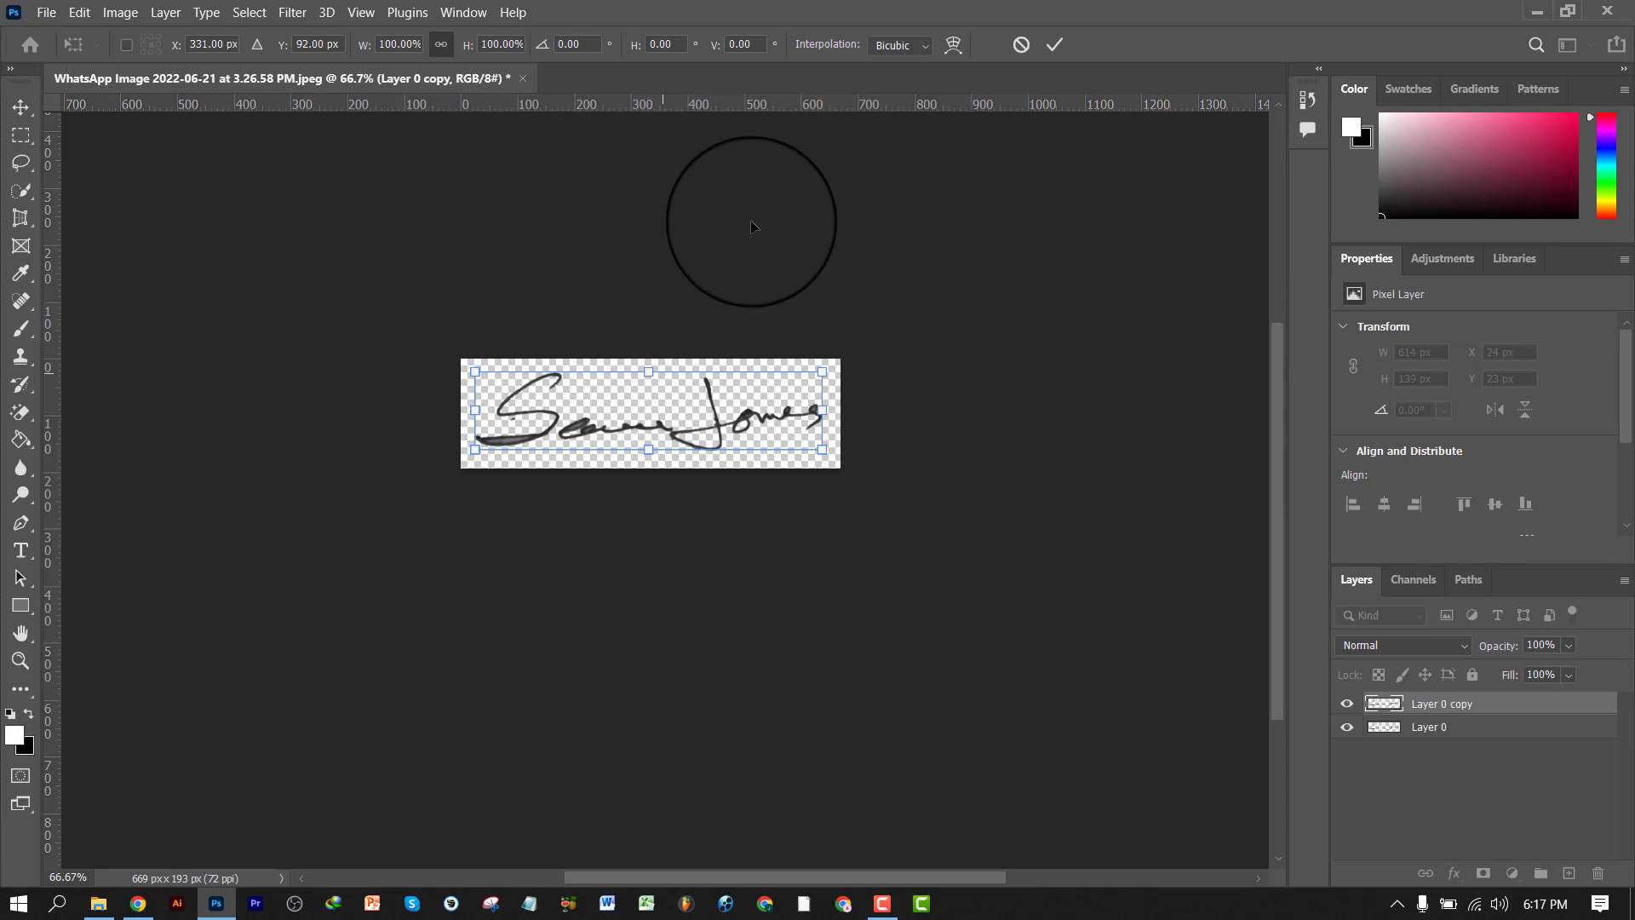
pyautogui.click(1054, 44)
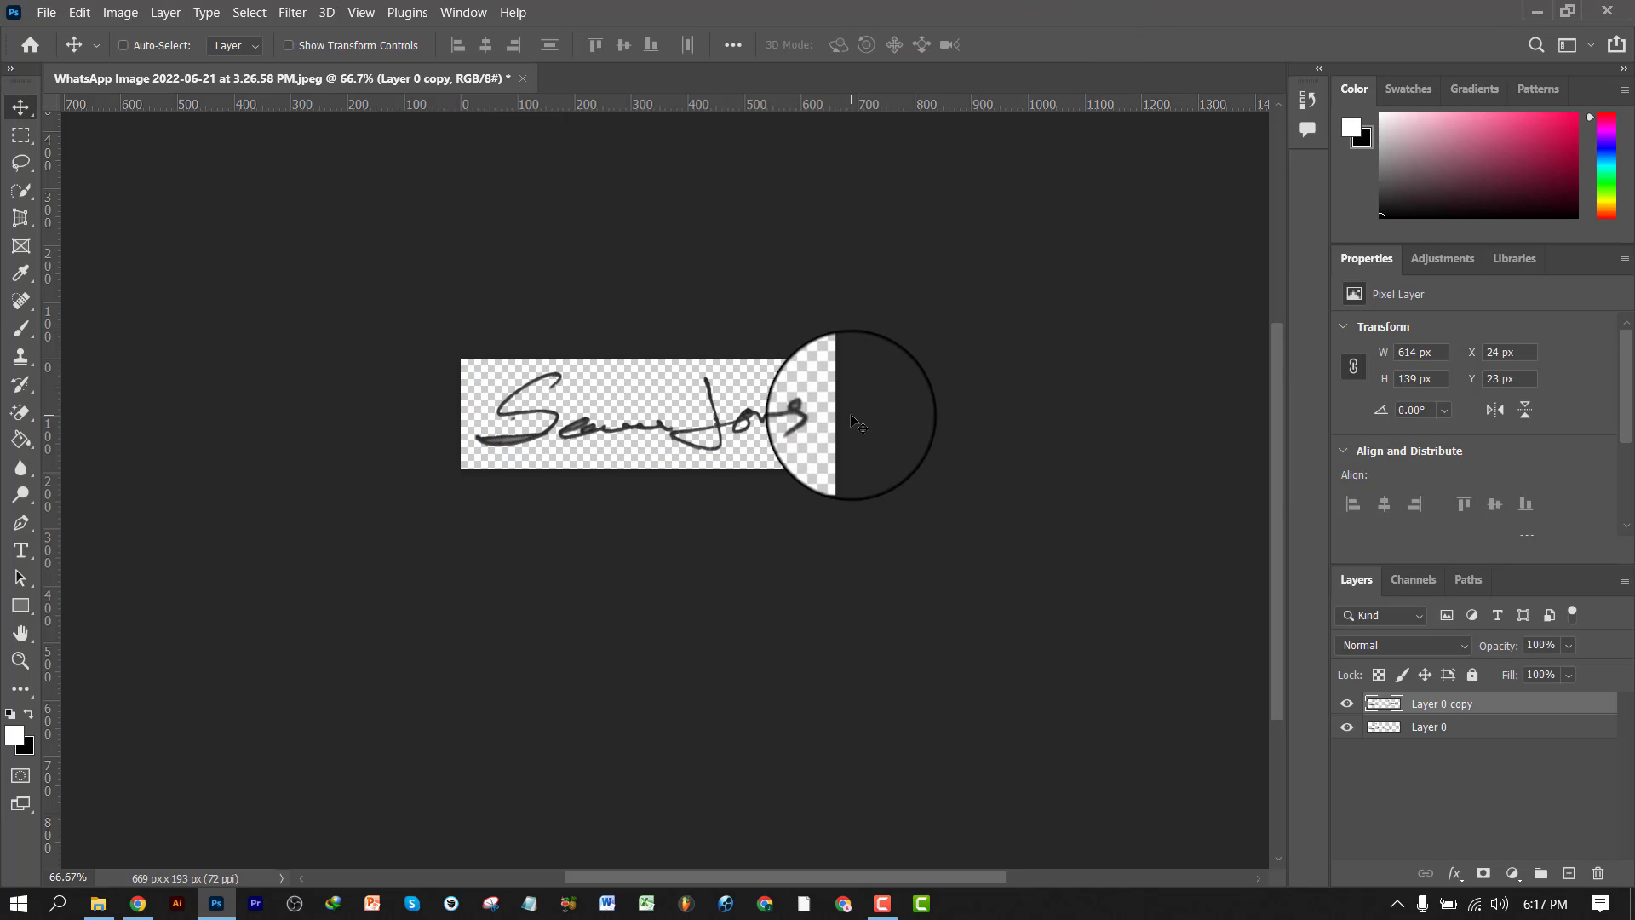
# - Duplicate the signature copy four more times
pyautogui.hotkey('ctrl', 'j')
pyautogui.hotkey('ctrl', 'j')
pyautogui.hotkey('ctrl', 'j')
pyautogui.hotkey('ctrl', 'j')
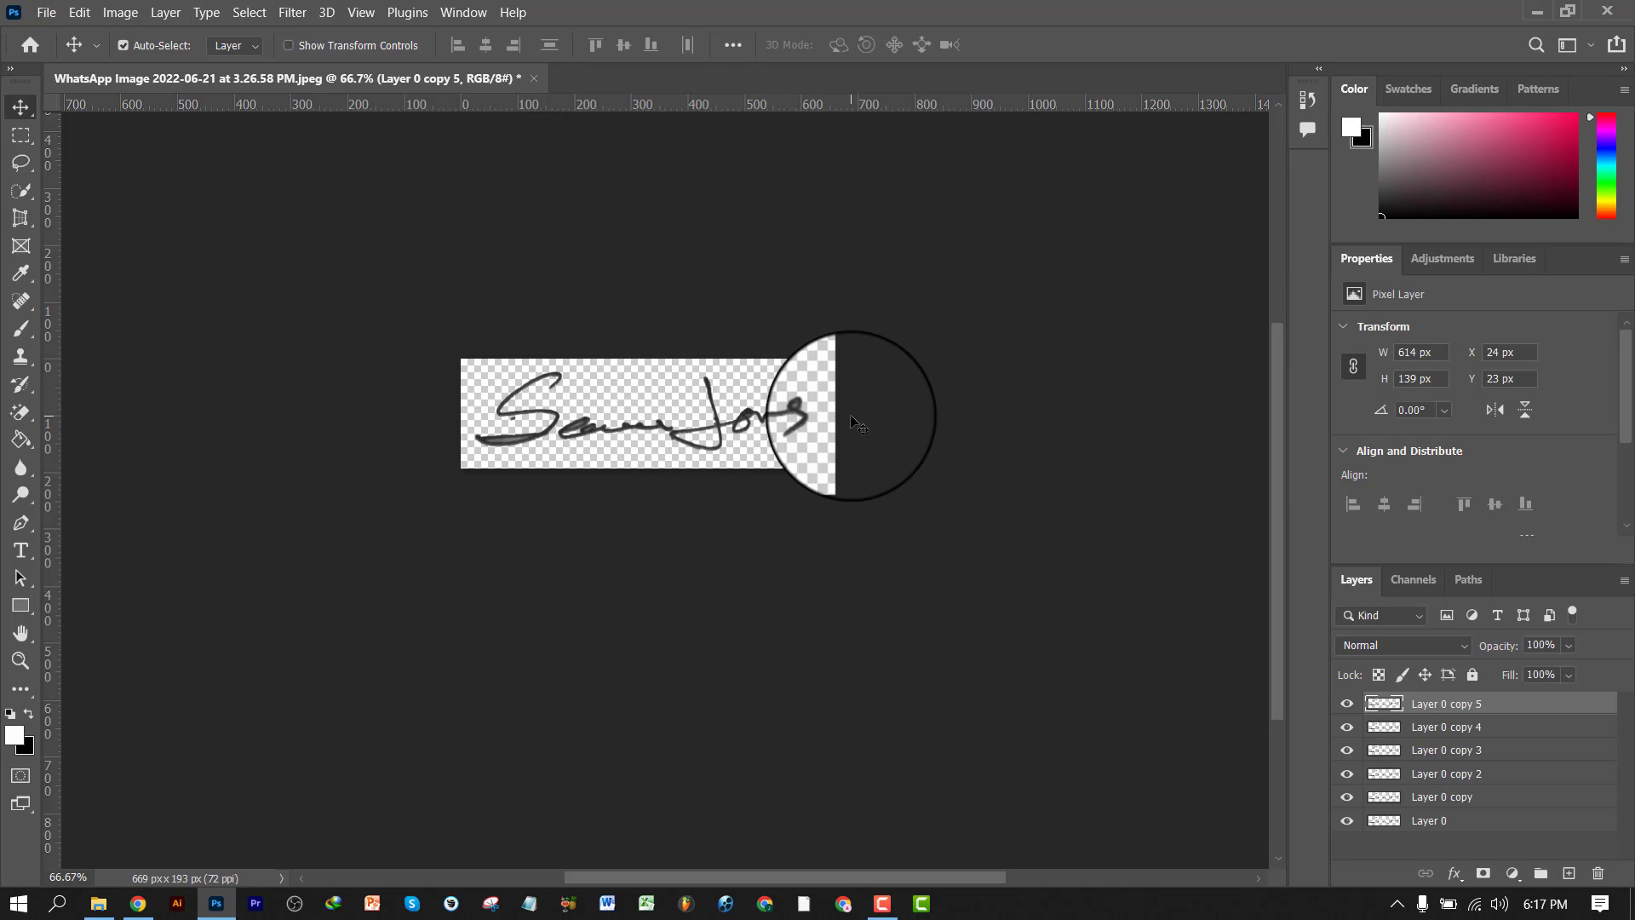
# - Nudge the topmost signature copy 5 px upward to Y 18 px to thicken the strokes
pyautogui.press('Up')
pyautogui.press('Up')
pyautogui.press('Up')
pyautogui.press('Up')
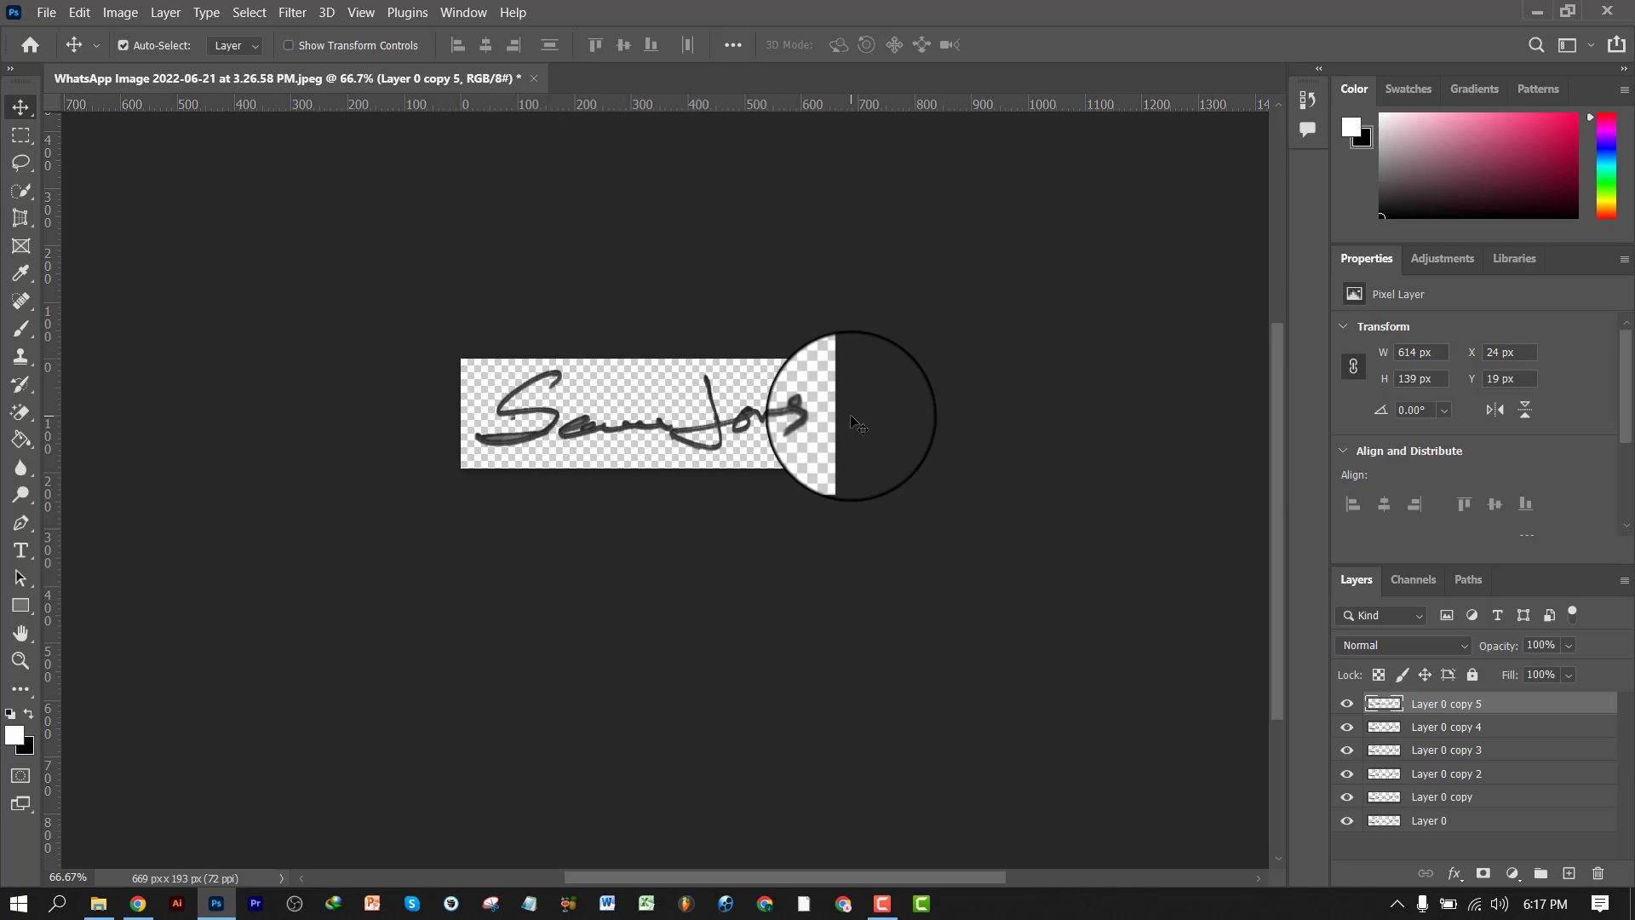
pyautogui.press('Up')
pyautogui.press('Up')
pyautogui.press('Down')
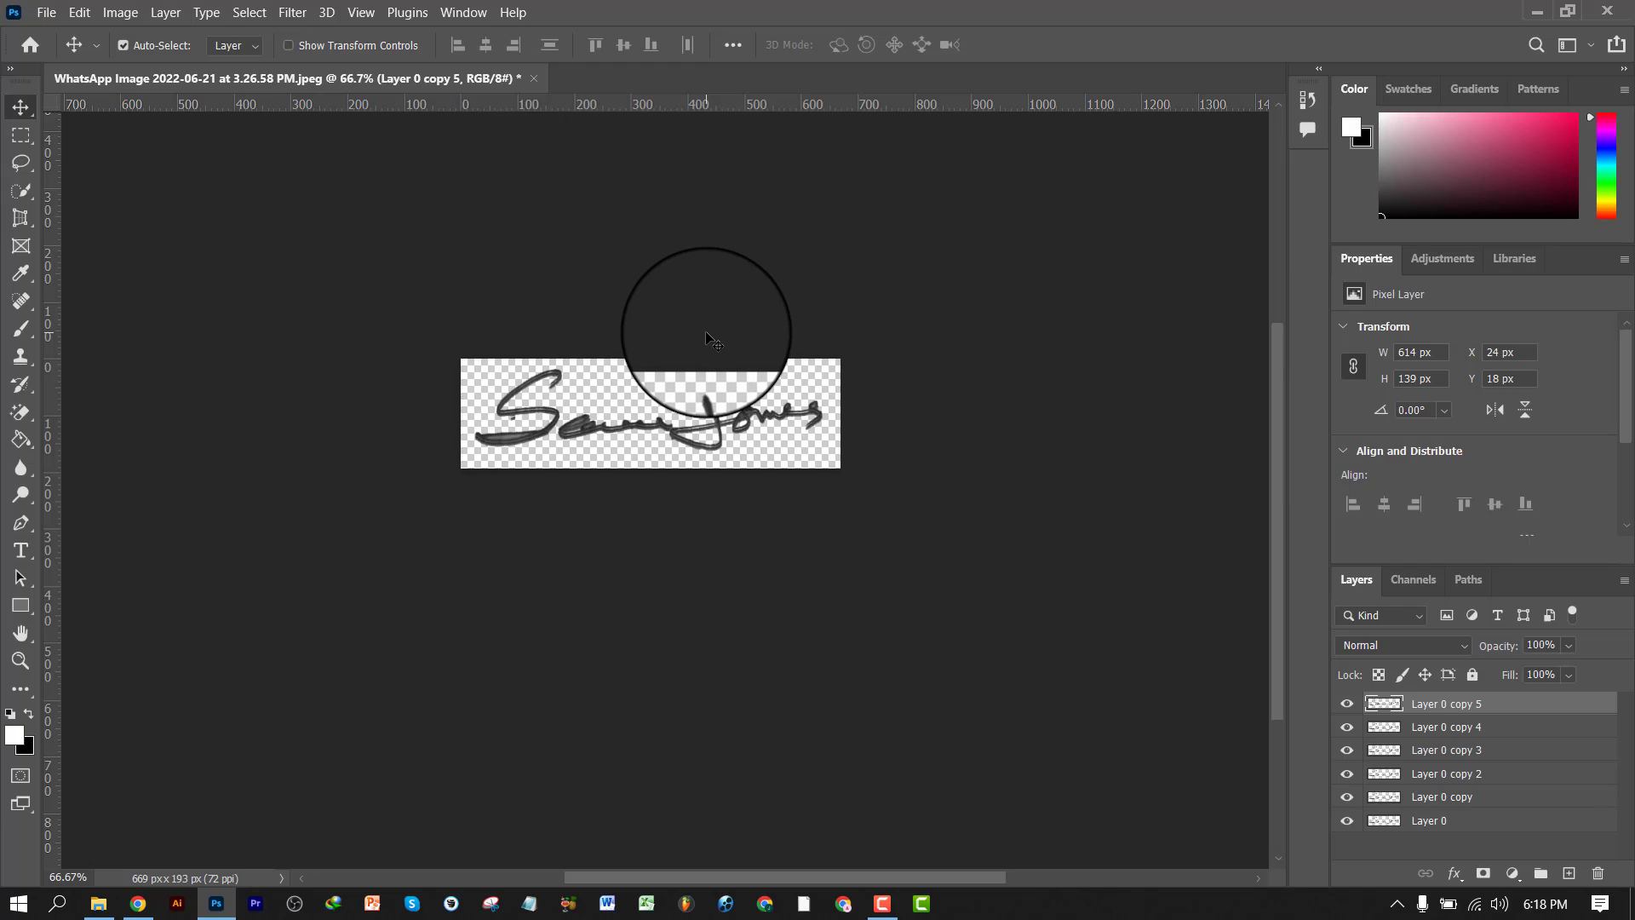
# - Save a copy of the signature to the Desktop as a PNG named 1122, using the large file size option
pyautogui.click(43, 13)
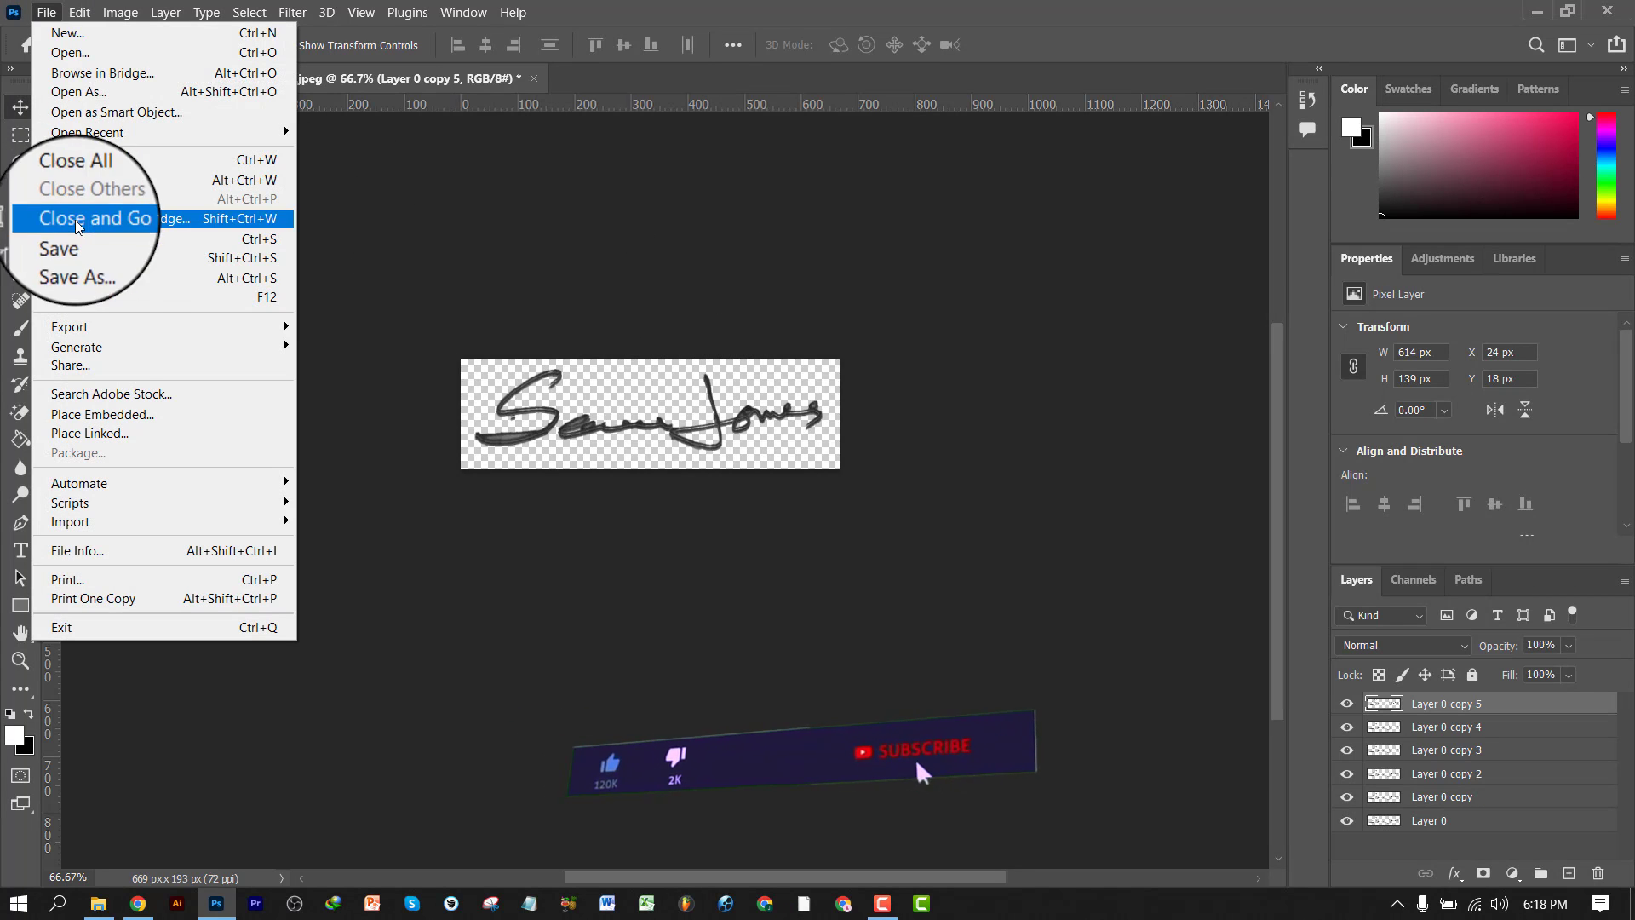
pyautogui.moveTo(93, 332)
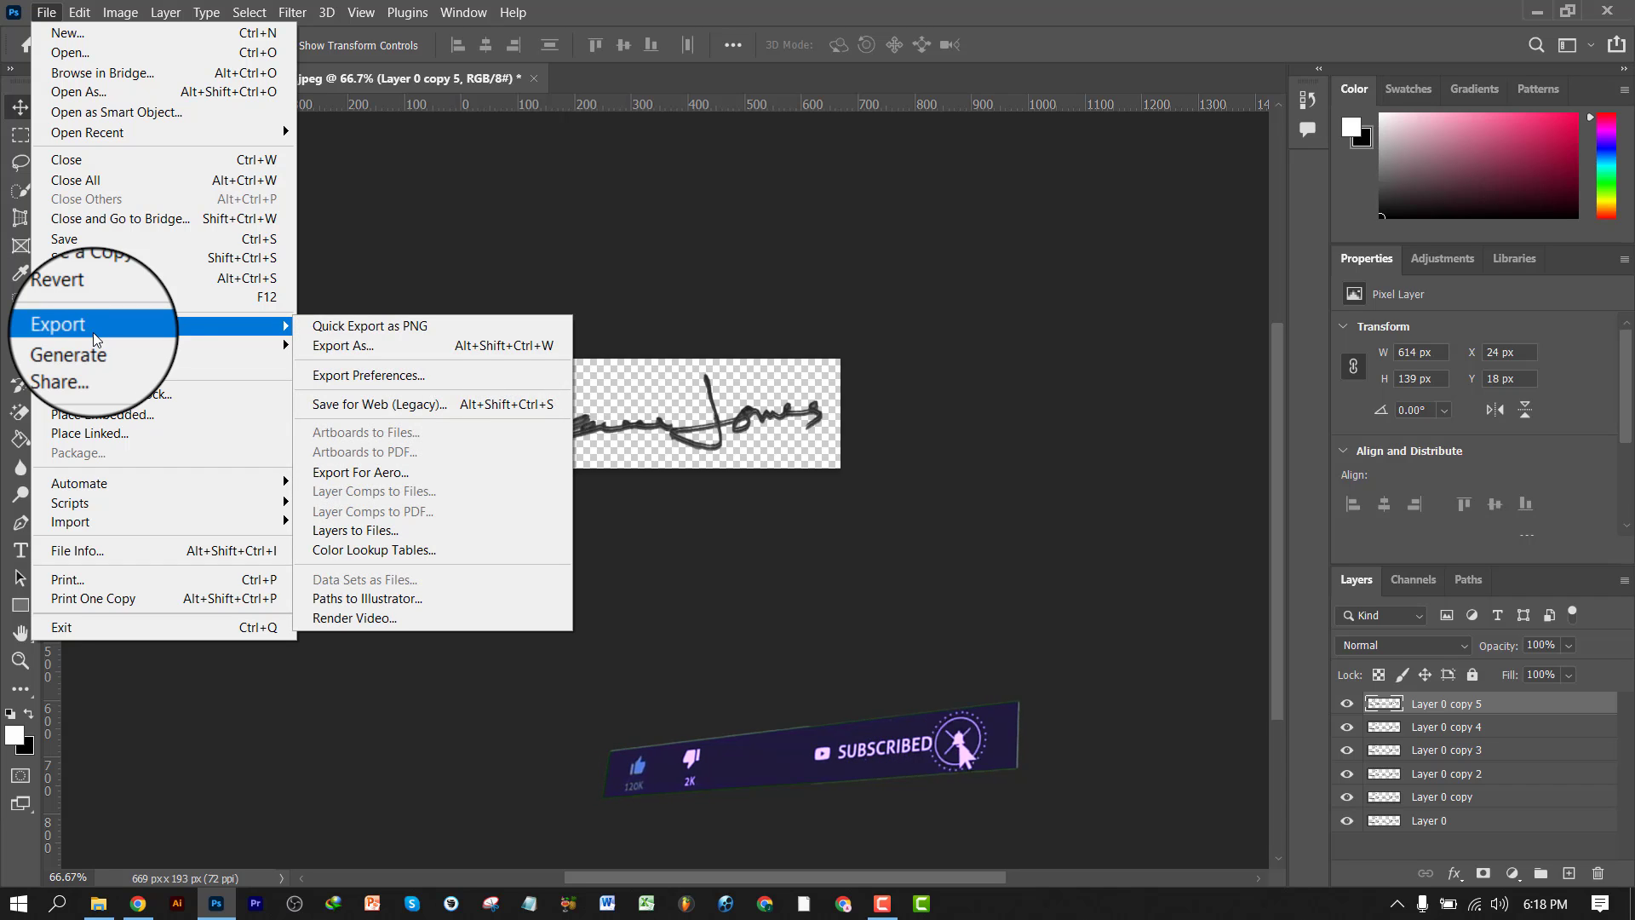
pyautogui.click(130, 277)
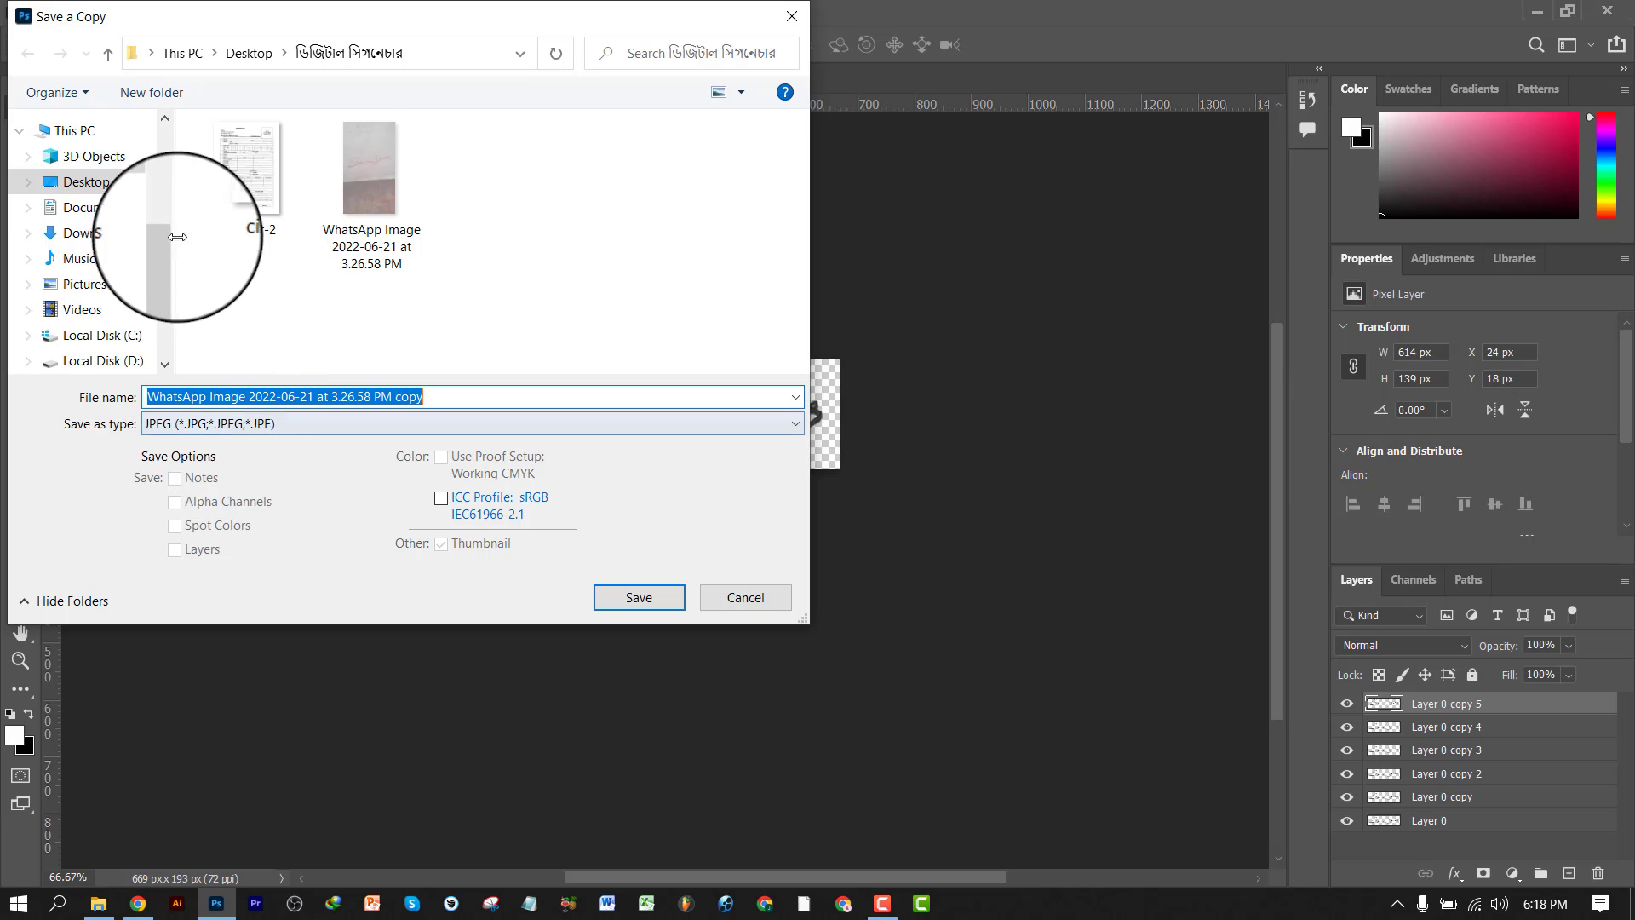
pyautogui.click(89, 184)
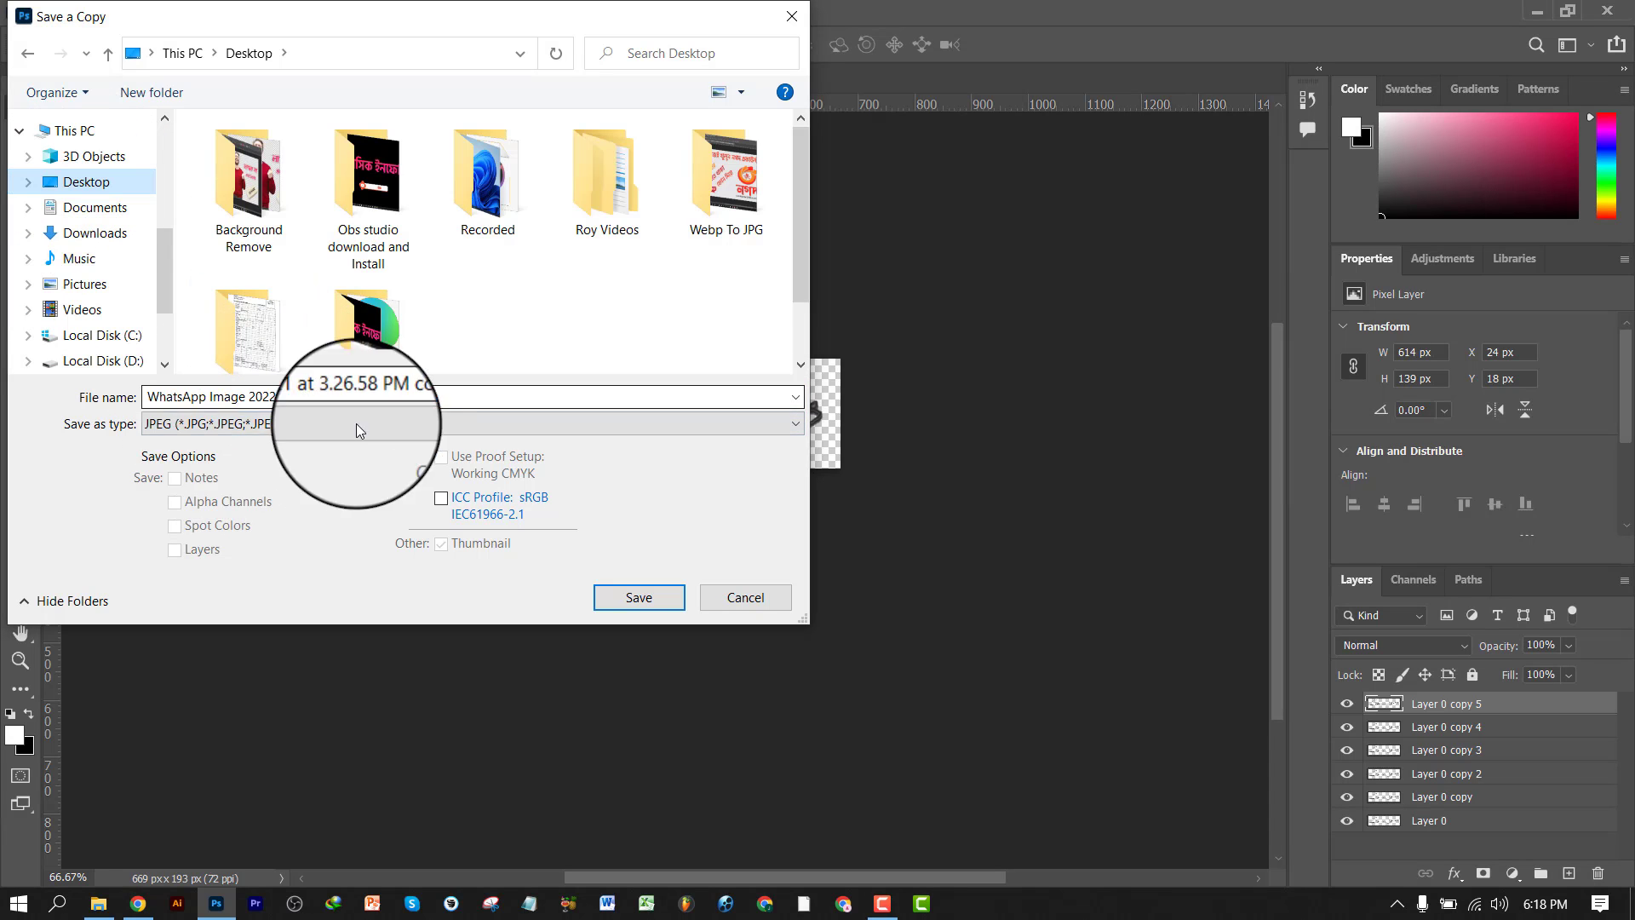
pyautogui.click(438, 389)
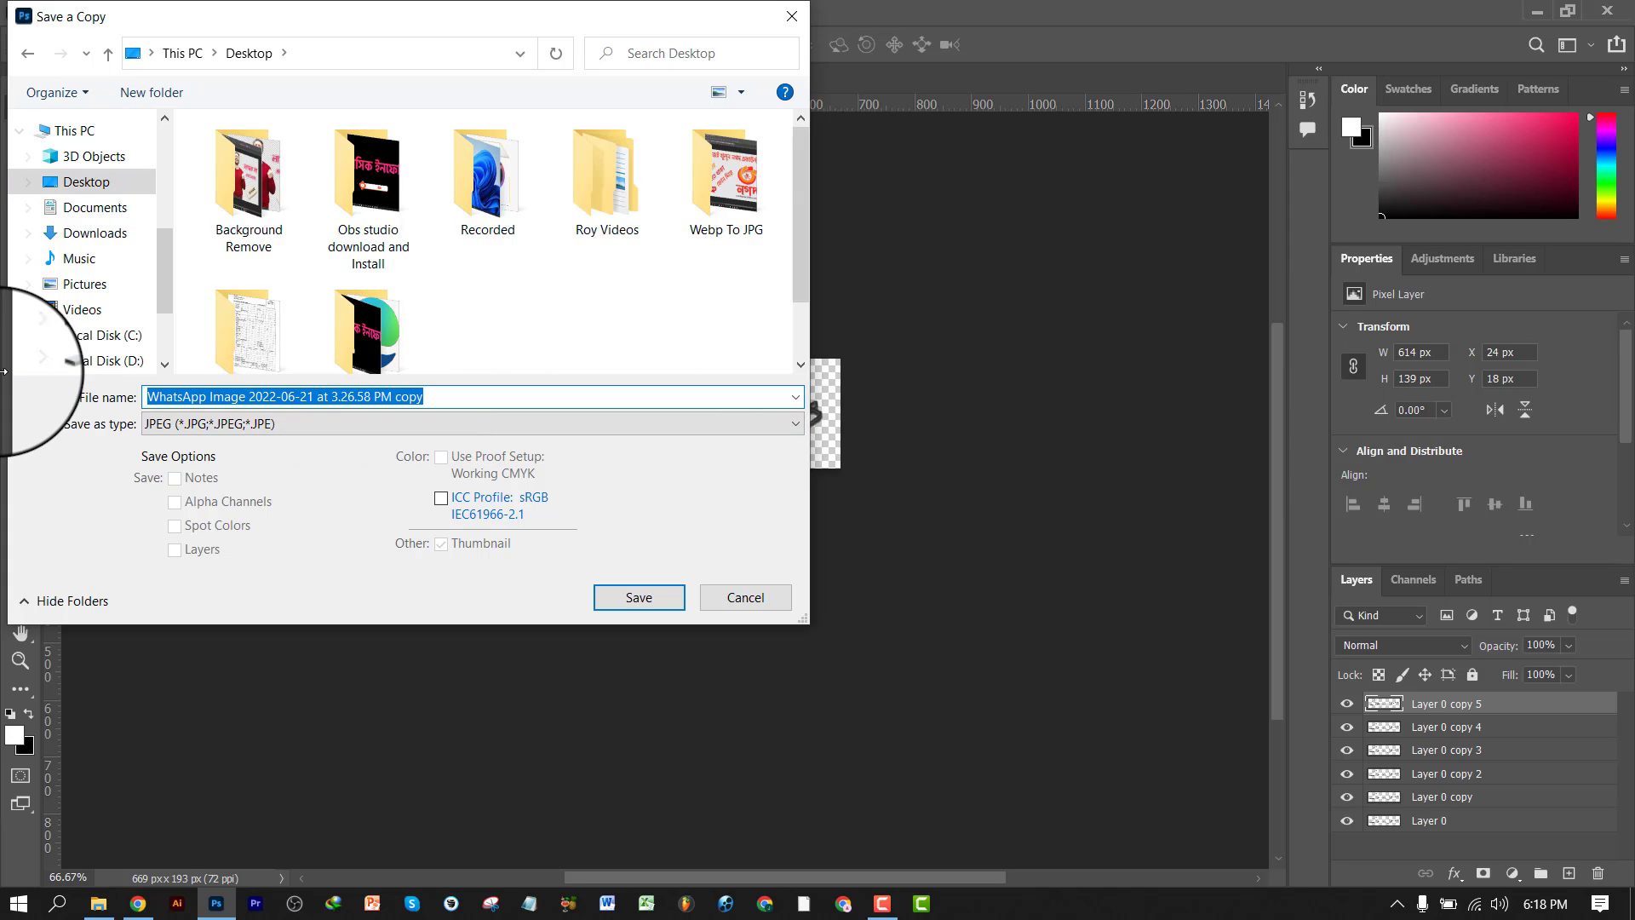
pyautogui.write('1122')
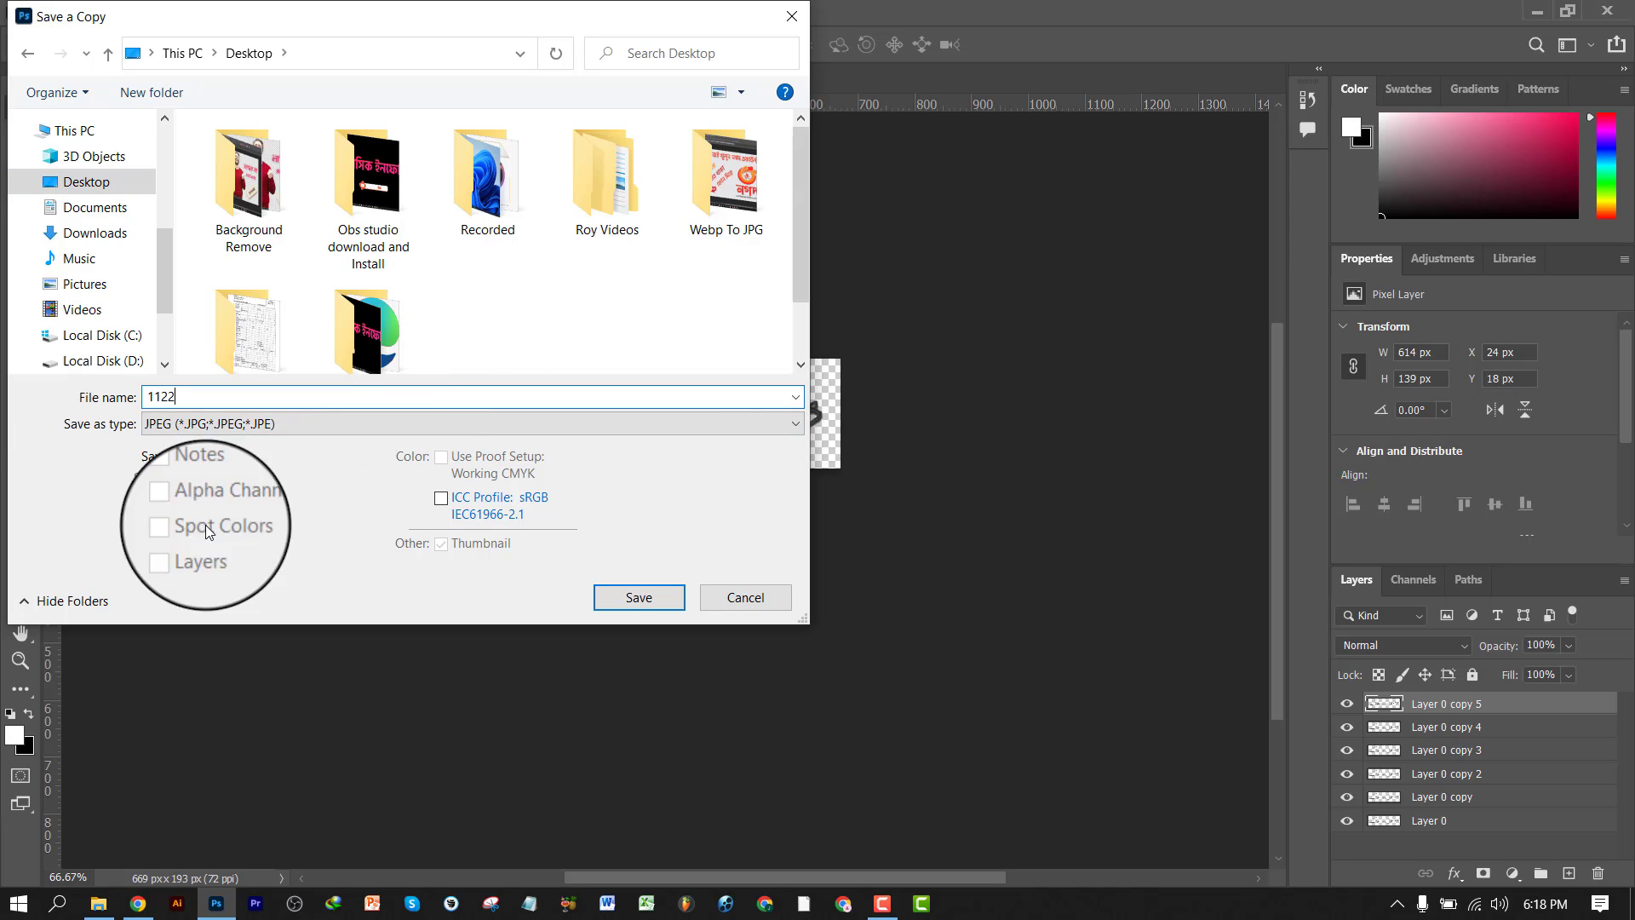
pyautogui.click(543, 428)
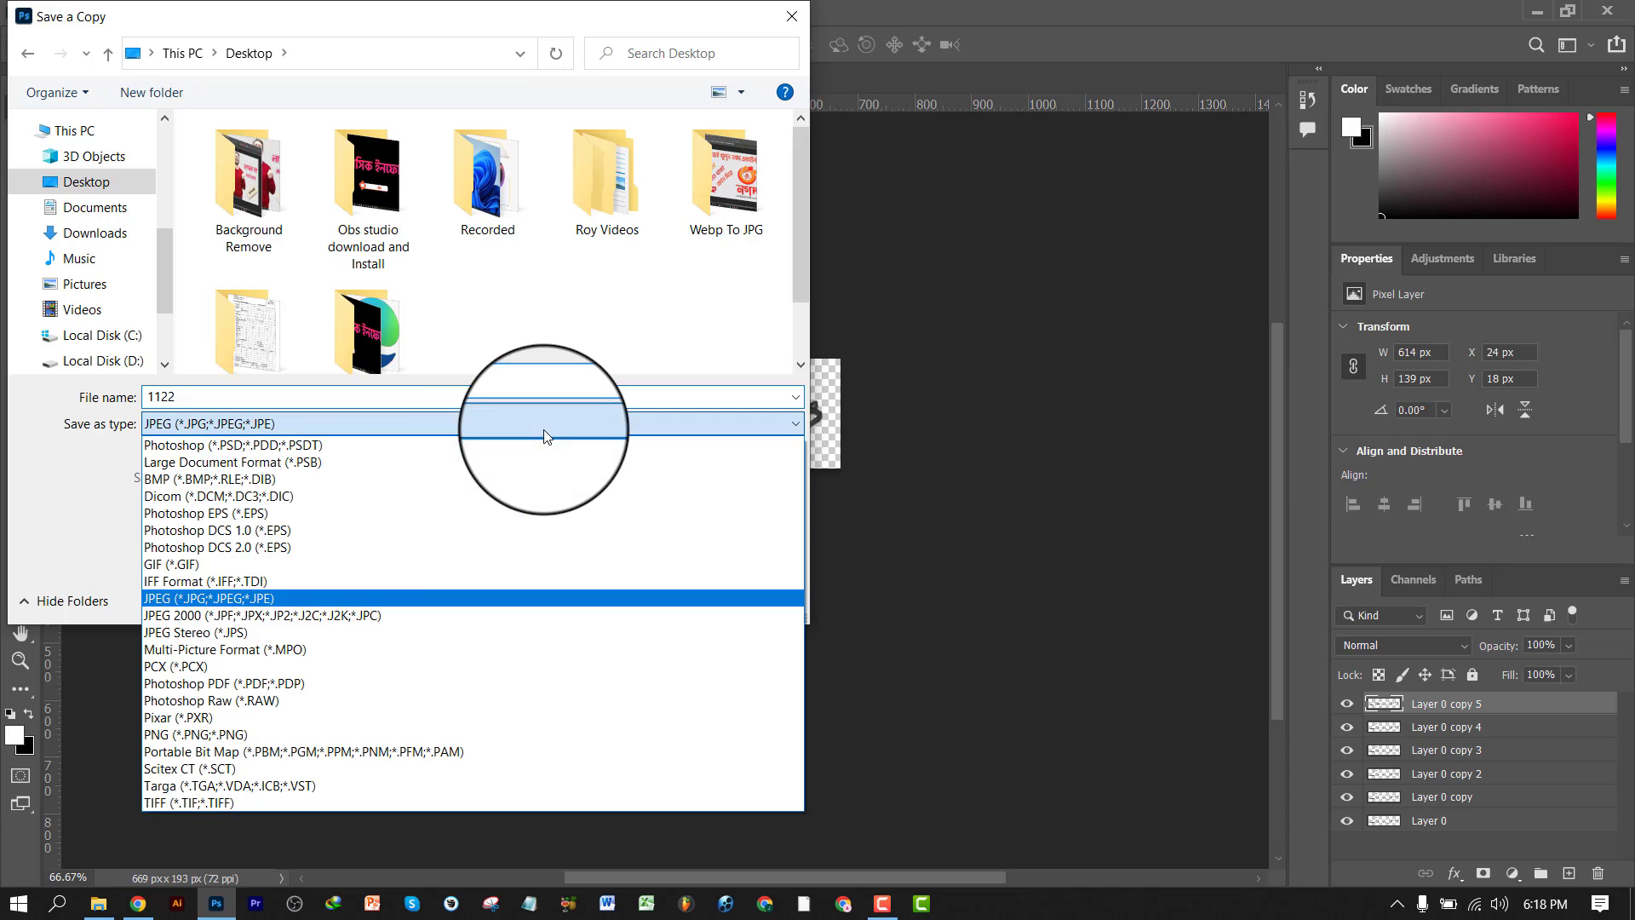
pyautogui.click(271, 732)
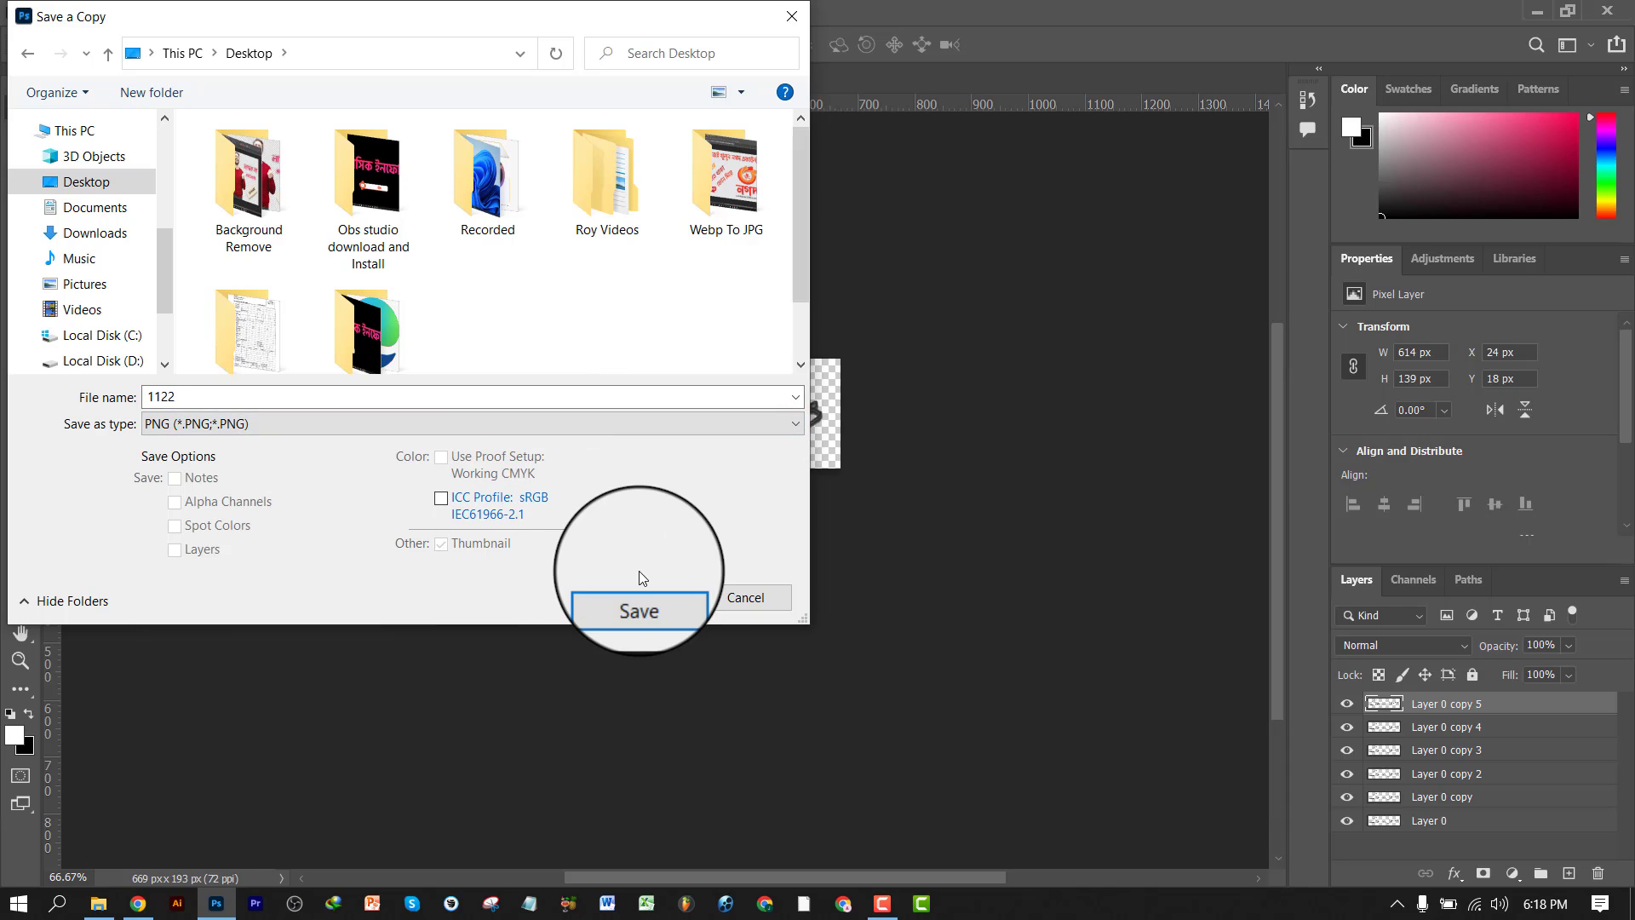
pyautogui.click(653, 591)
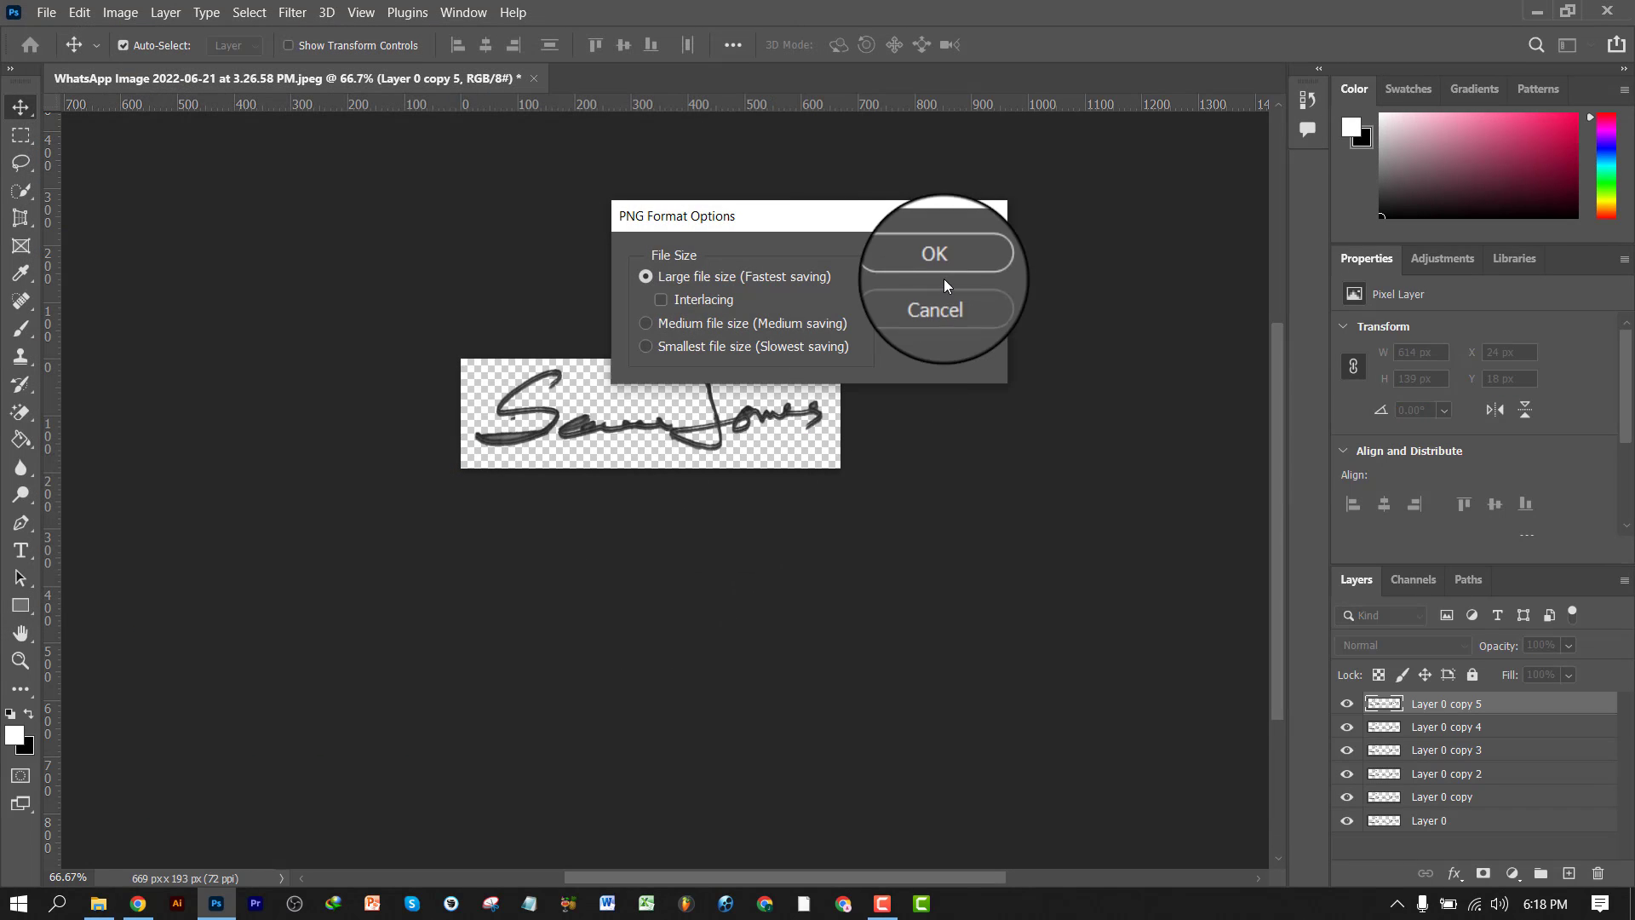
pyautogui.click(938, 257)
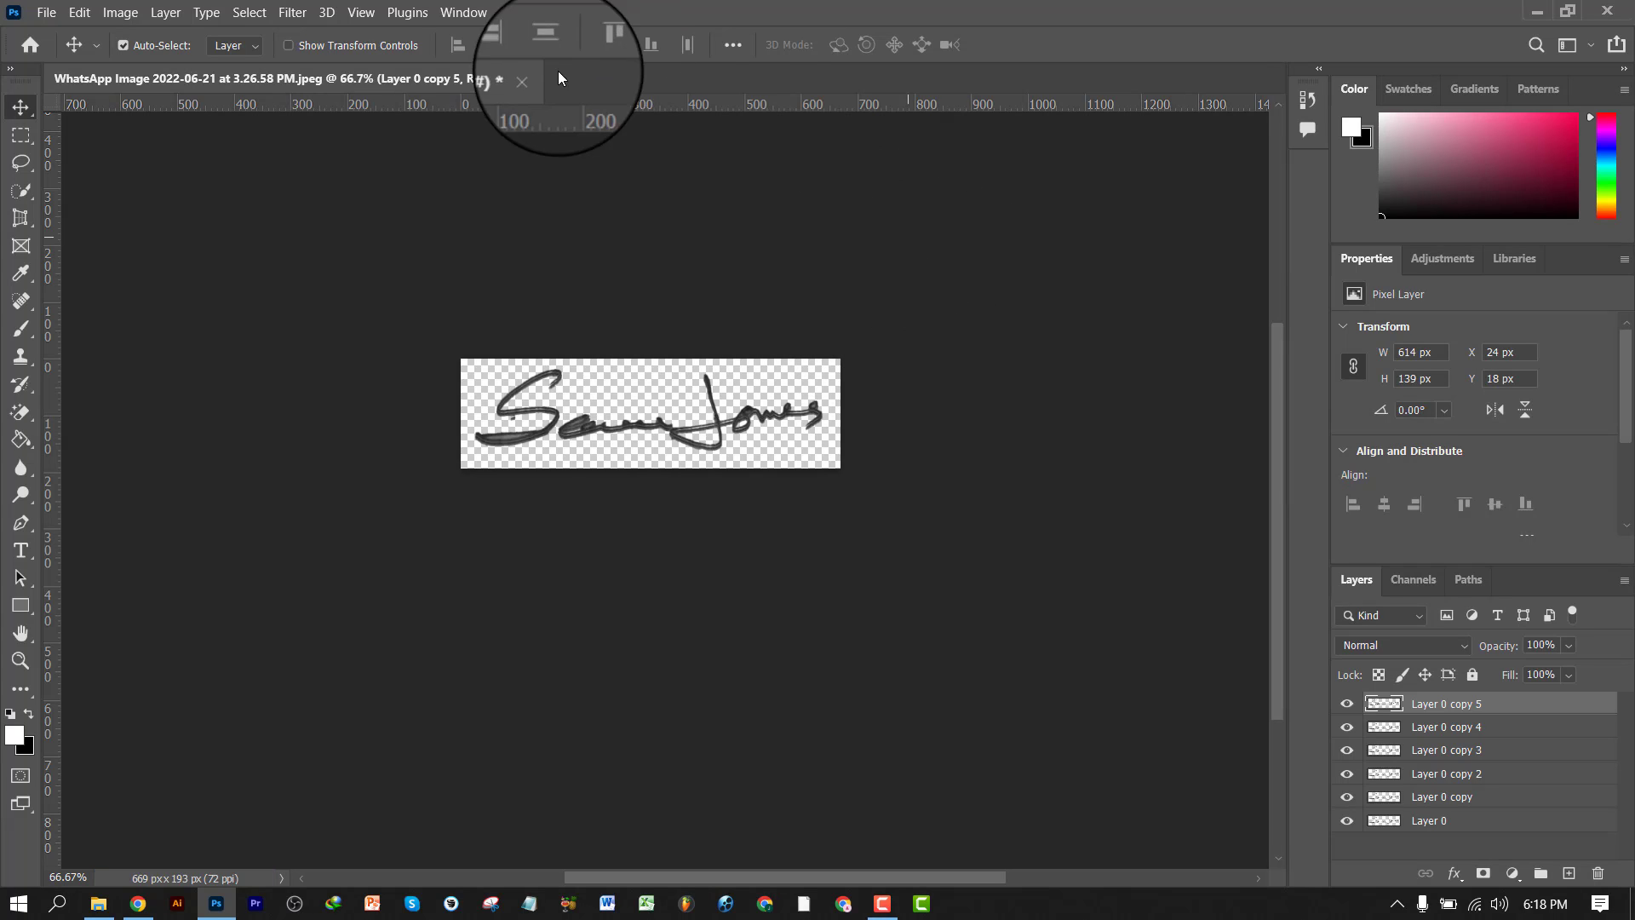
# - Close the signature document without saving changes and open the scanned application form circular-2.jpg
pyautogui.click(529, 77)
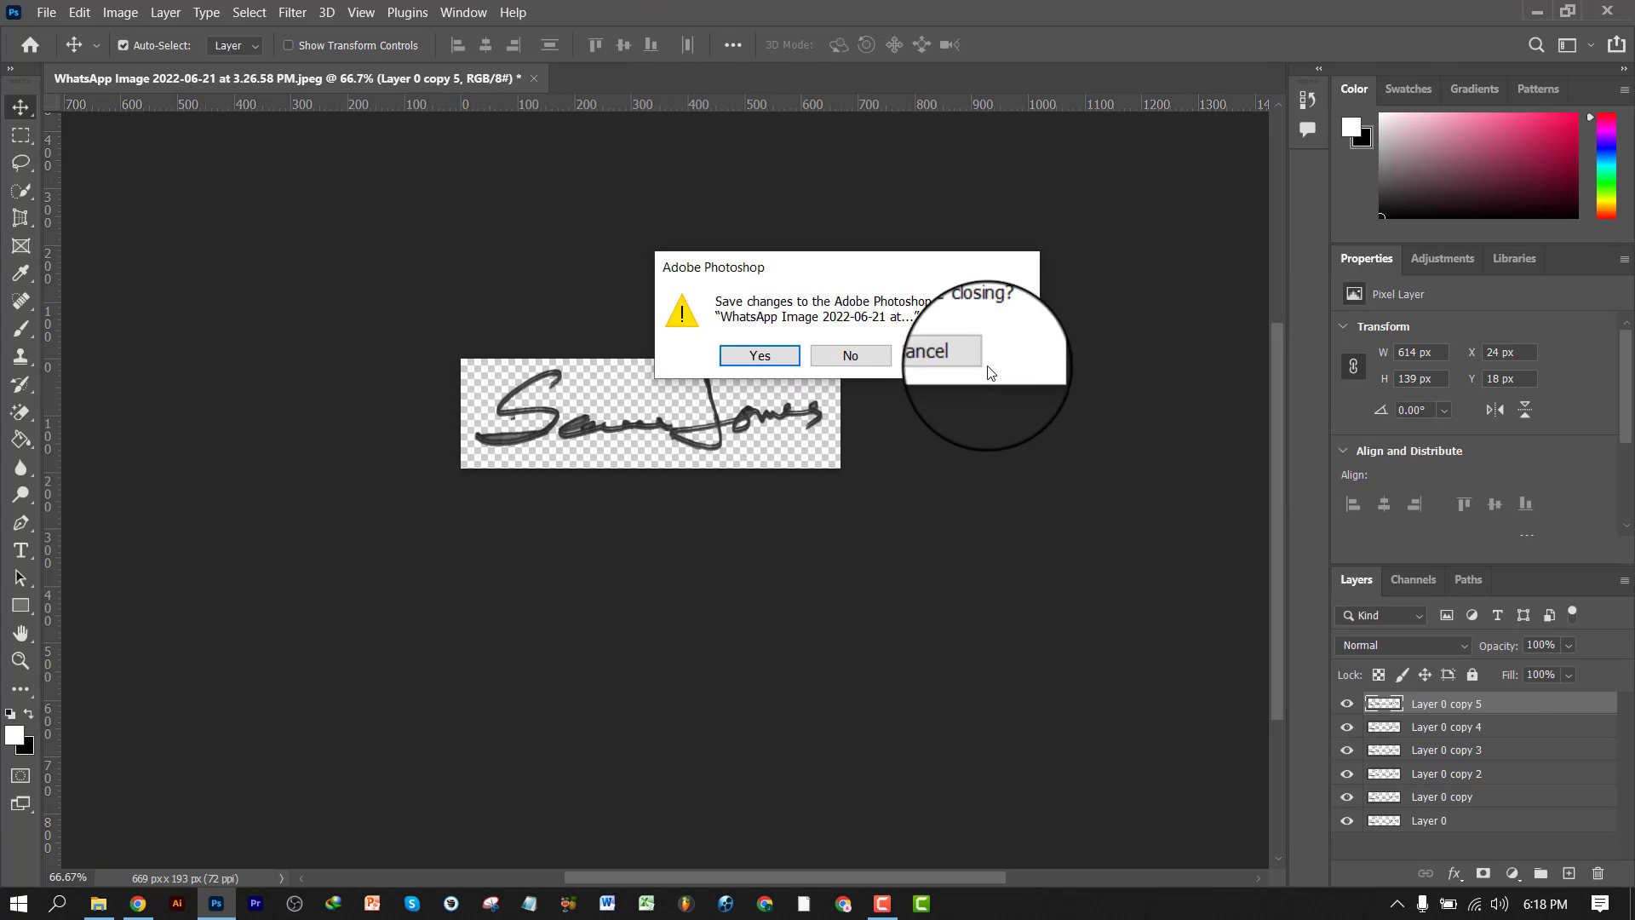
pyautogui.click(854, 354)
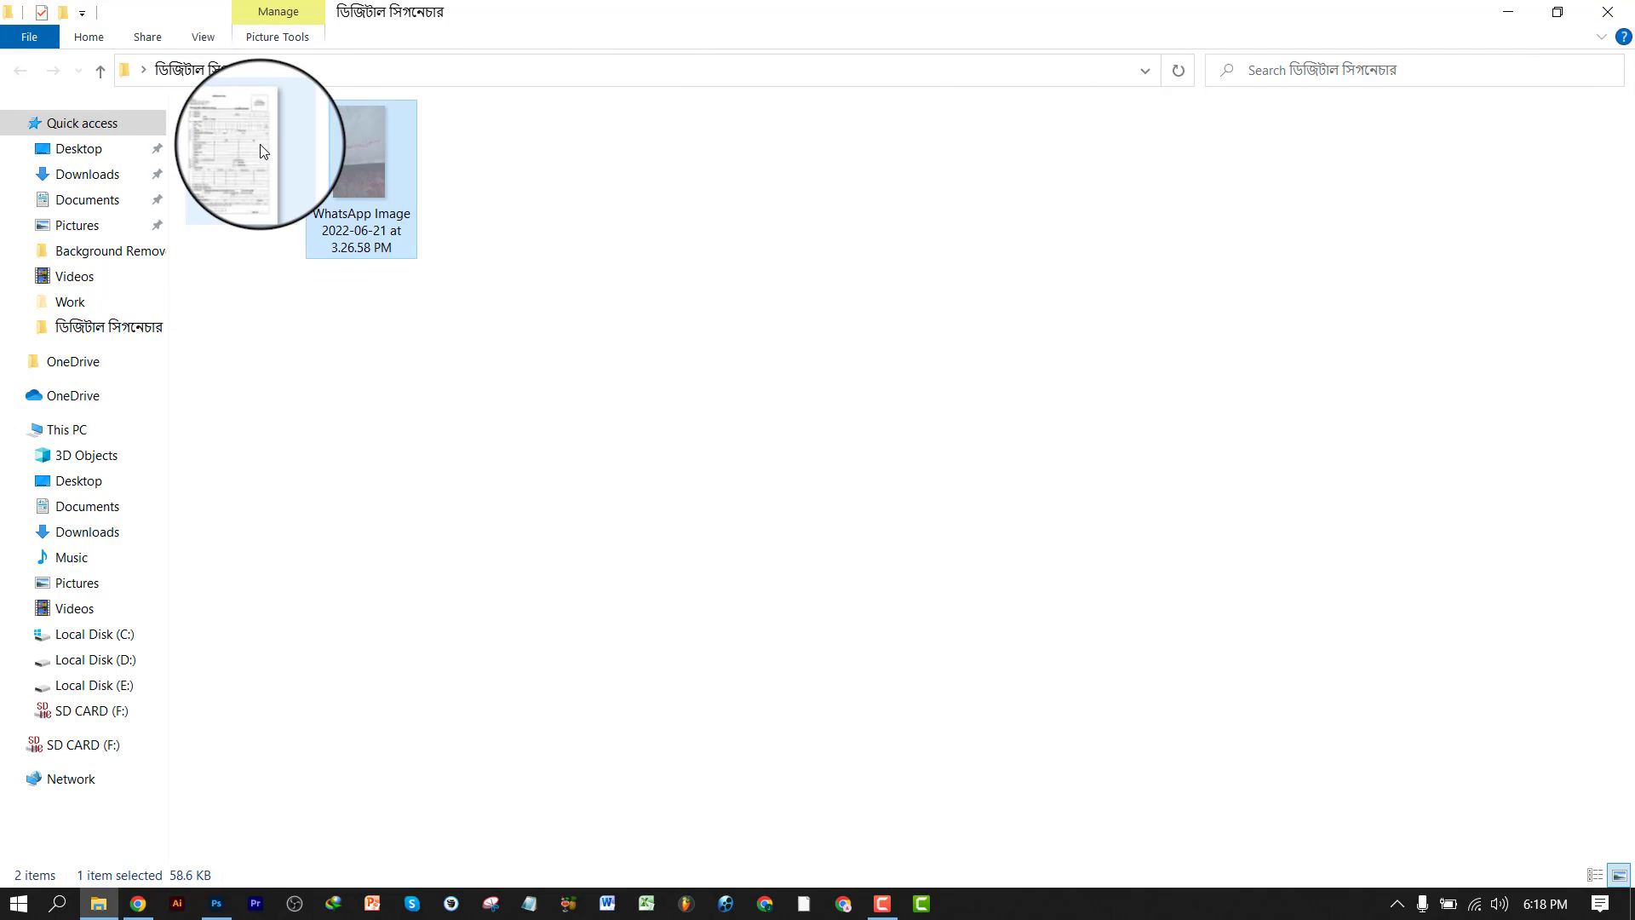
pyautogui.moveTo(228, 174); pyautogui.dragTo(514, 604)
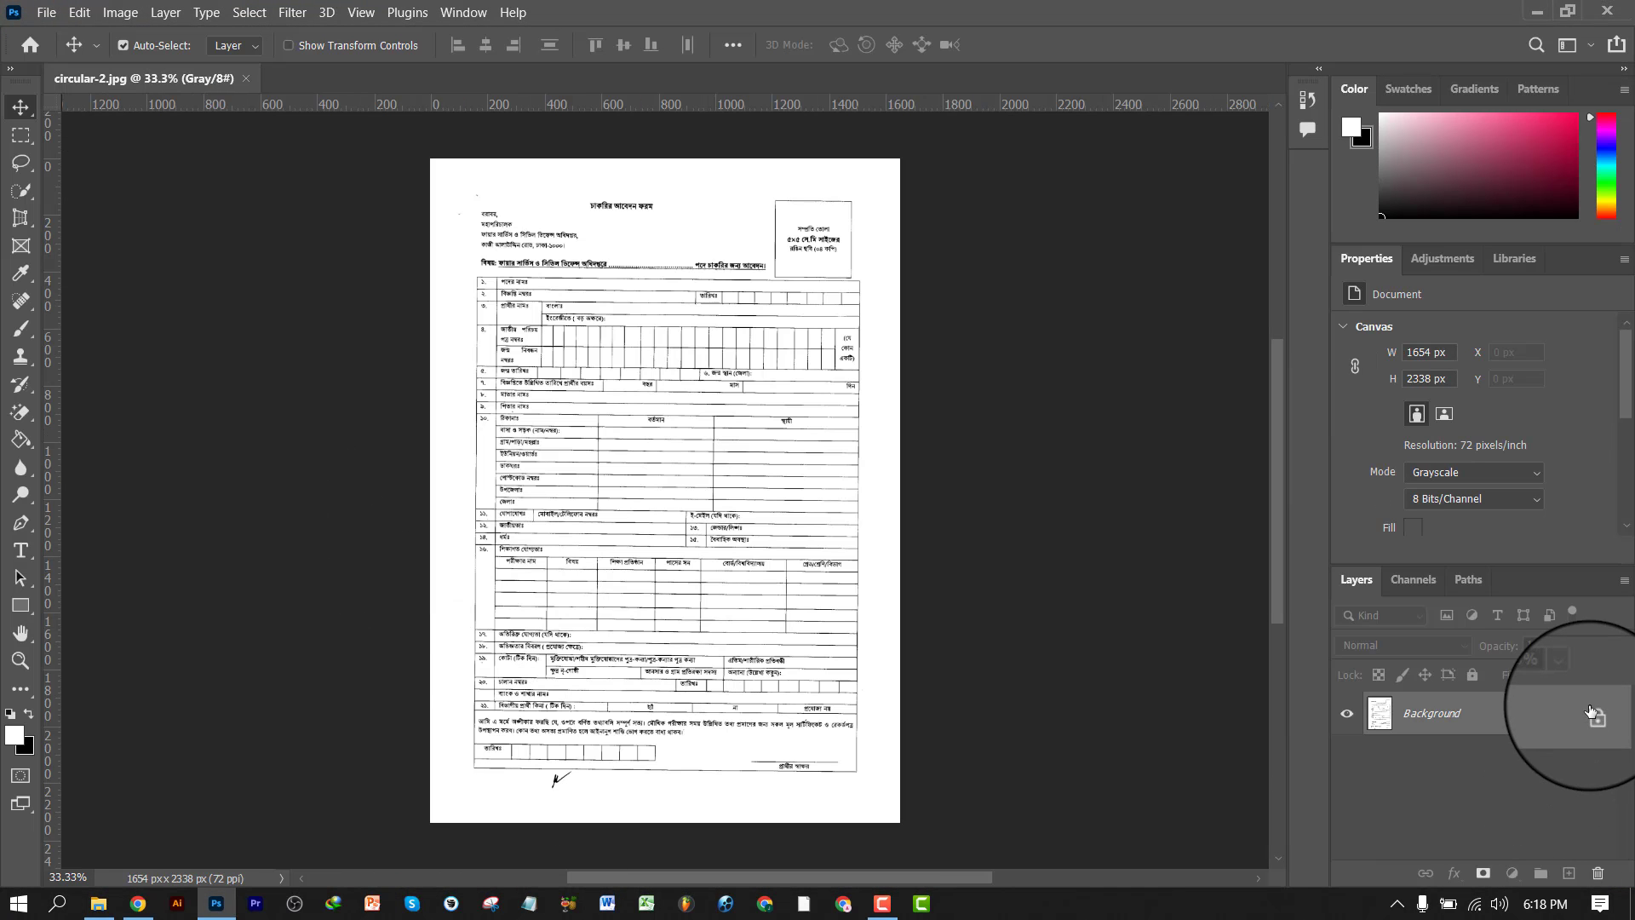
# - Unlock the form's Background layer and place the signature file 1122 from the desktop onto the form
pyautogui.click(1590, 713)
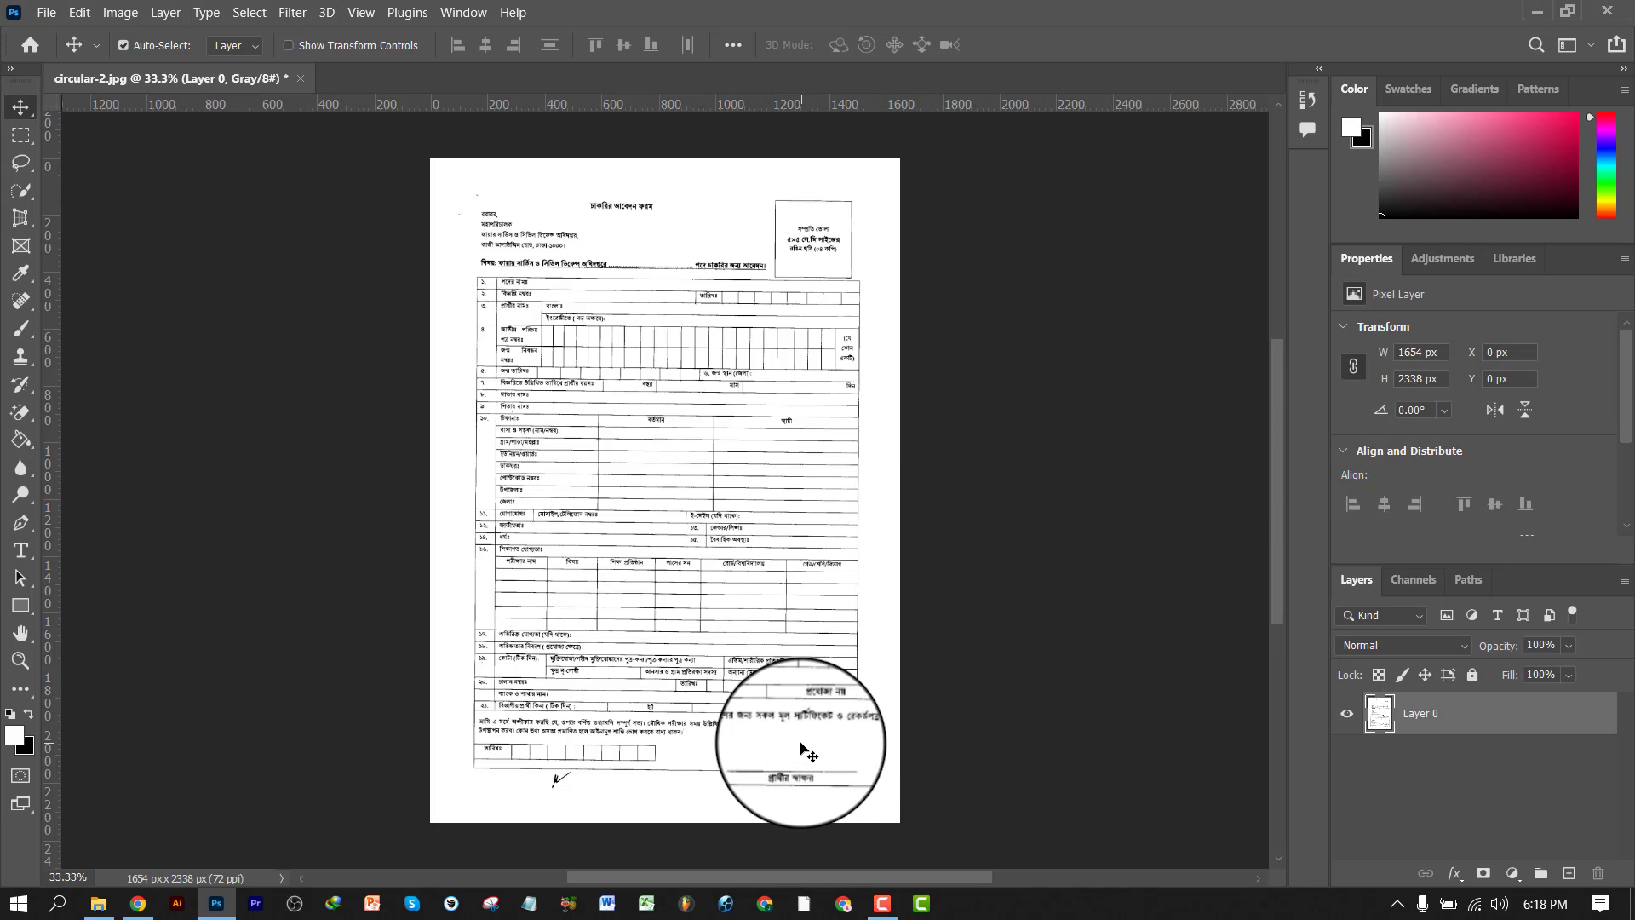
pyautogui.hotkey('ctrl', '+')
pyautogui.hotkey('ctrl', '+')
pyautogui.hotkey('ctrl', '+')
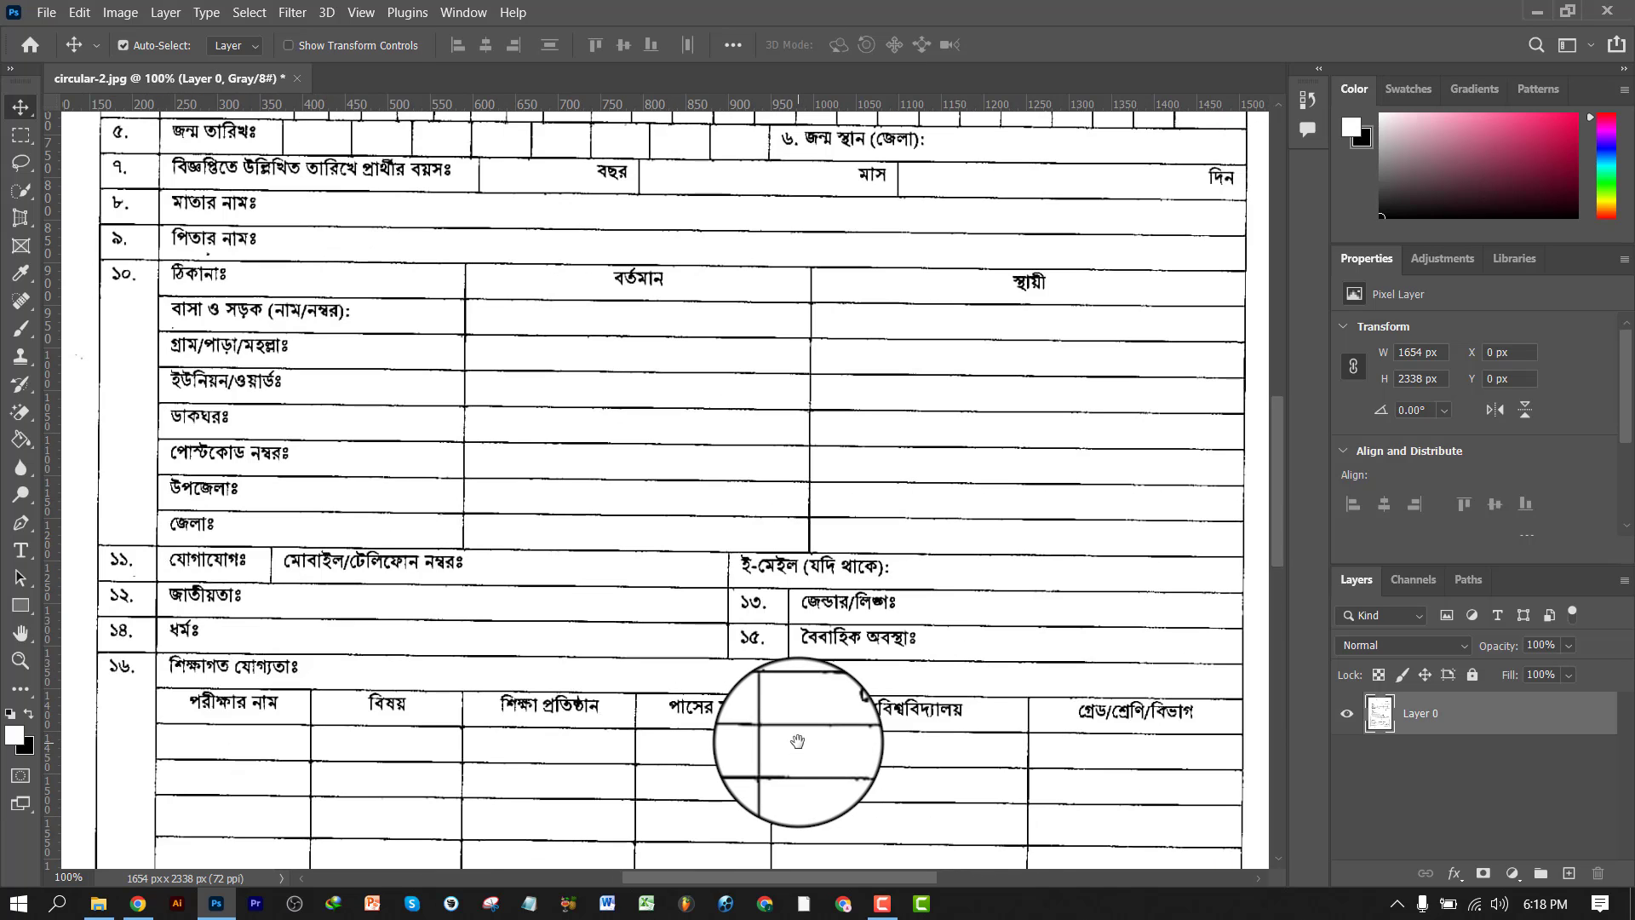
pyautogui.hotkey('ctrl', '-')
pyautogui.hotkey('ctrl', '-')
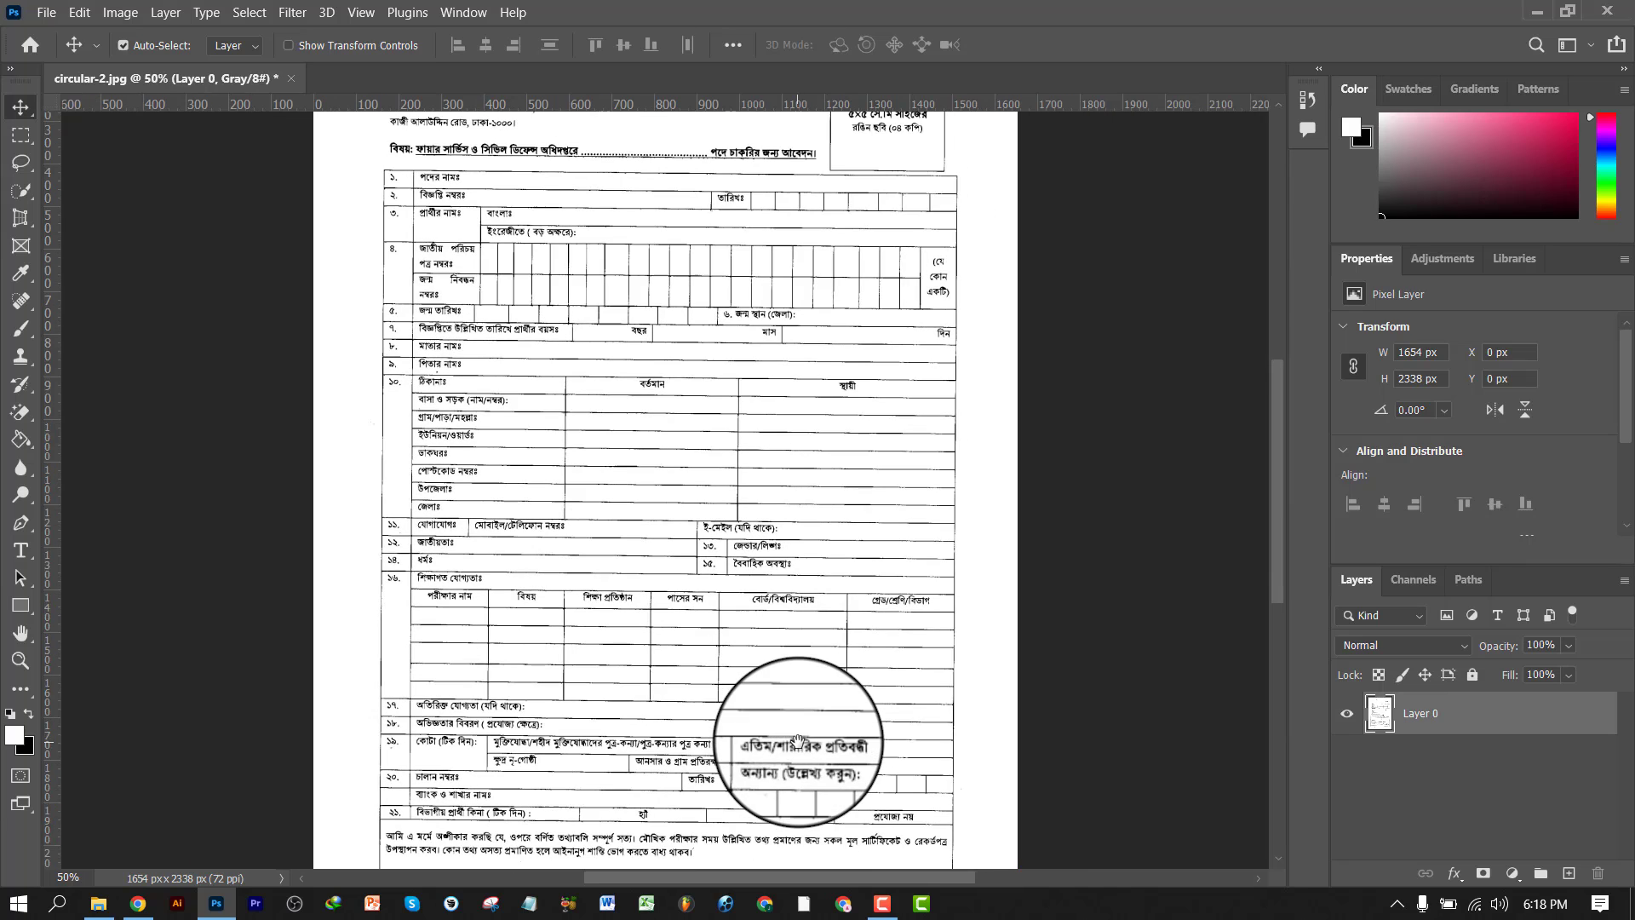
pyautogui.click(1536, 12)
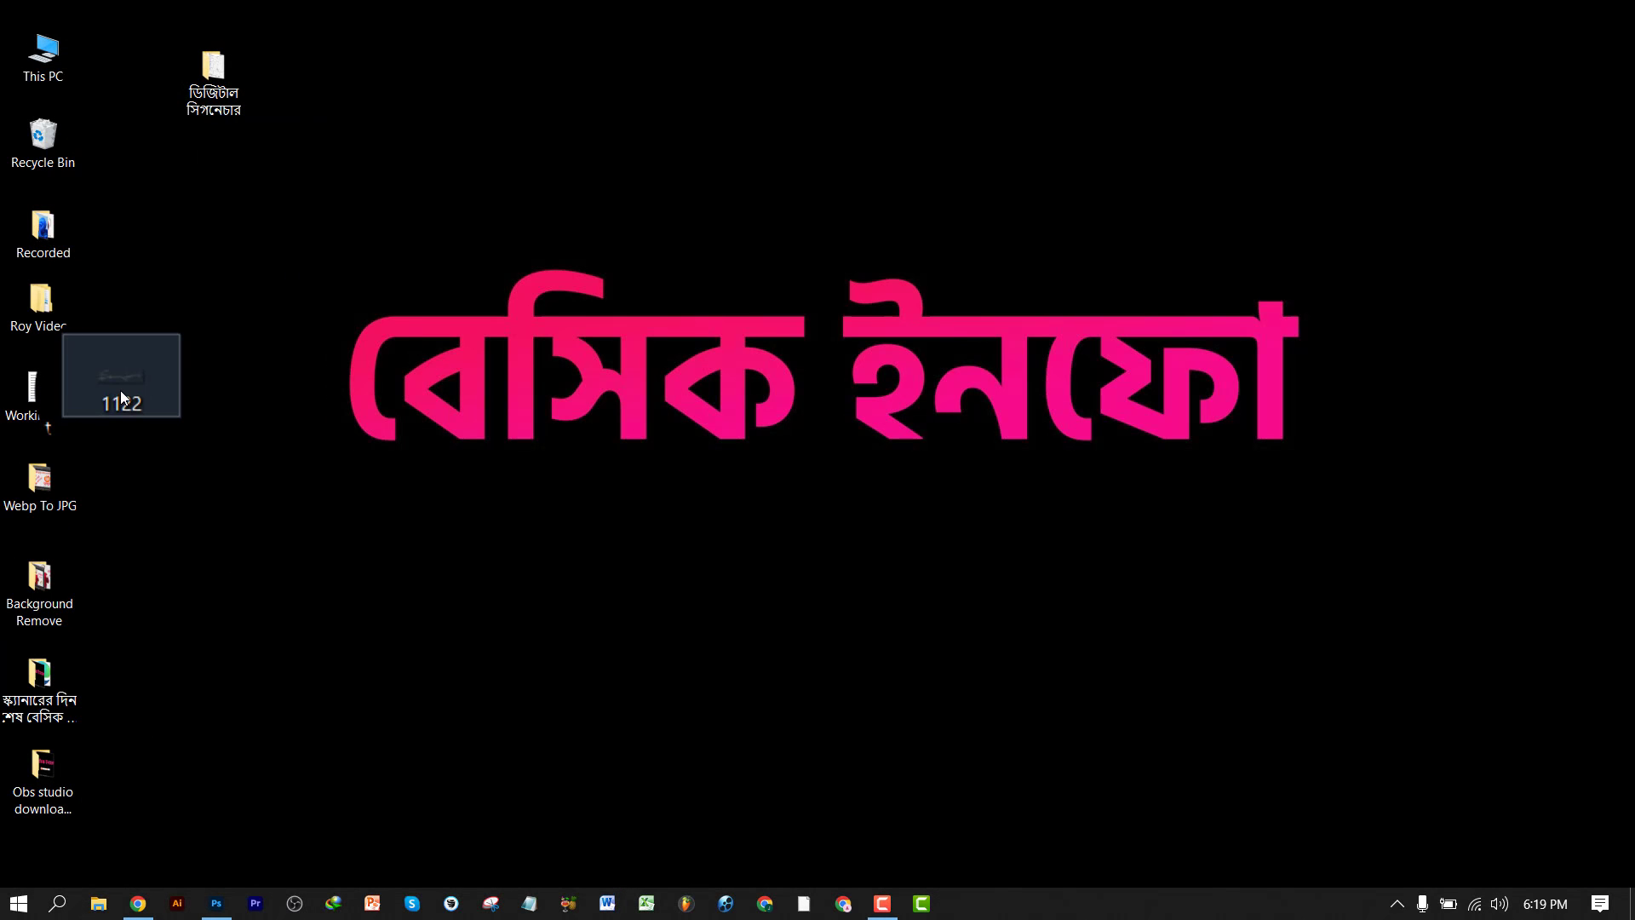
pyautogui.moveTo(122, 396); pyautogui.dragTo(343, 912)
pyautogui.moveTo(221, 909)
pyautogui.mouseDown()
pyautogui.moveTo(213, 724)
pyautogui.moveTo(789, 534)
pyautogui.moveTo(686, 442)
pyautogui.moveTo(648, 457)
pyautogui.moveTo(784, 723)
pyautogui.mouseUp()
pyautogui.moveTo(928, 715); pyautogui.dragTo(942, 437)
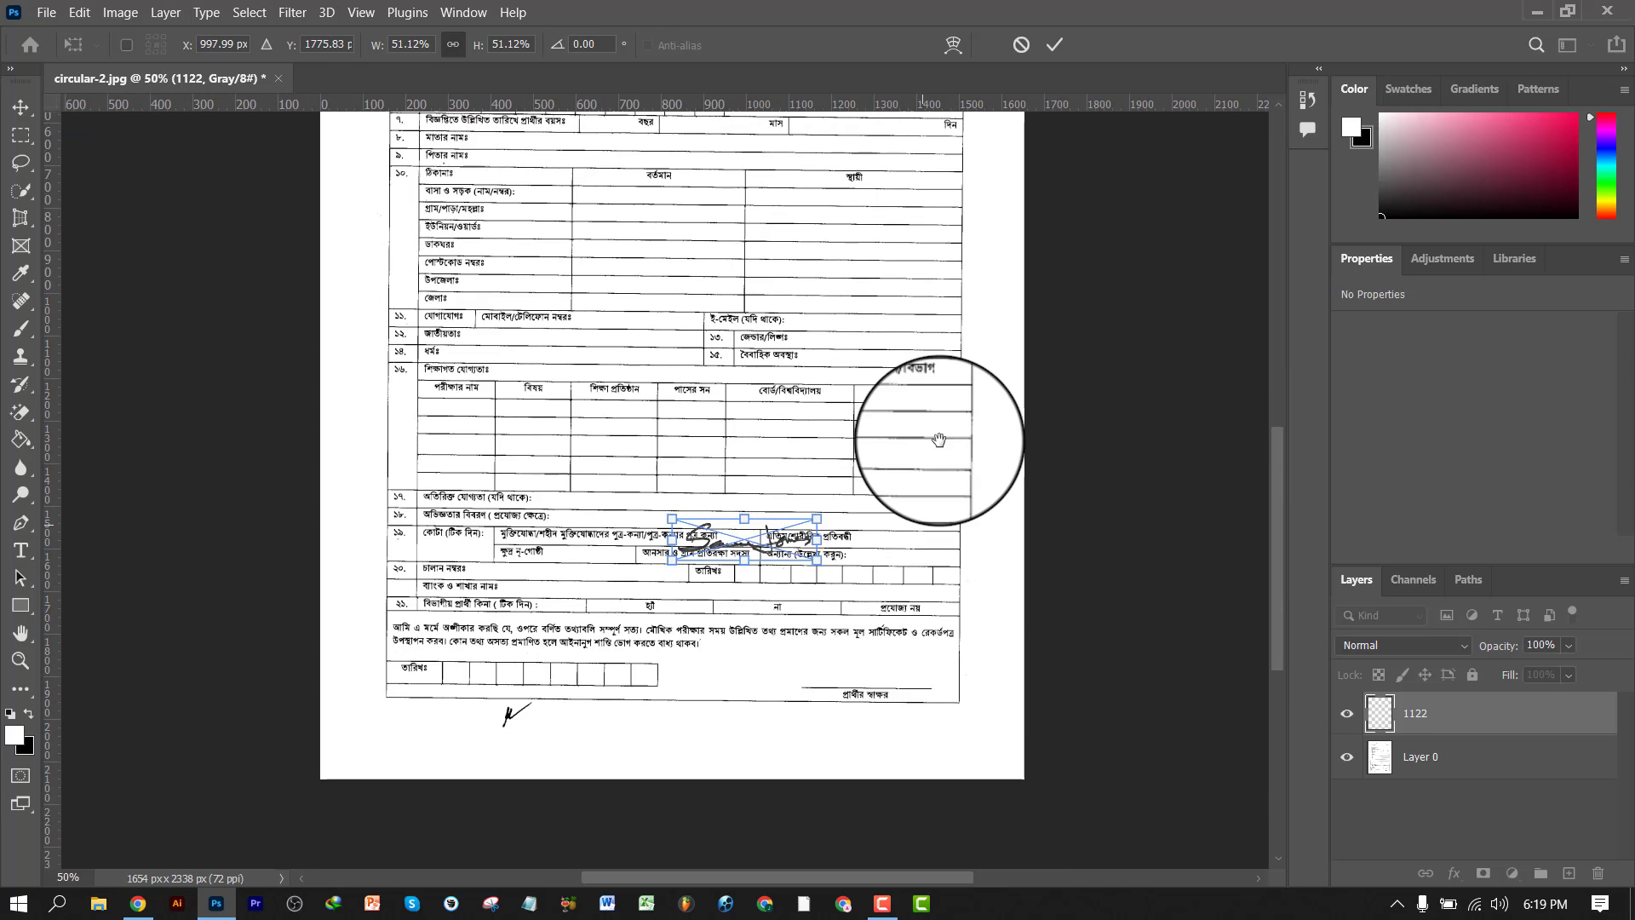
# - Scale the placed signature to about 40.38% and position it just above the applicant's signature line, then commit the placement
pyautogui.moveTo(761, 487)
pyautogui.mouseDown()
pyautogui.moveTo(850, 622)
pyautogui.moveTo(894, 621)
pyautogui.moveTo(945, 656)
pyautogui.moveTo(876, 613)
pyautogui.moveTo(967, 690)
pyautogui.moveTo(913, 608)
pyautogui.moveTo(885, 625)
pyautogui.mouseUp()
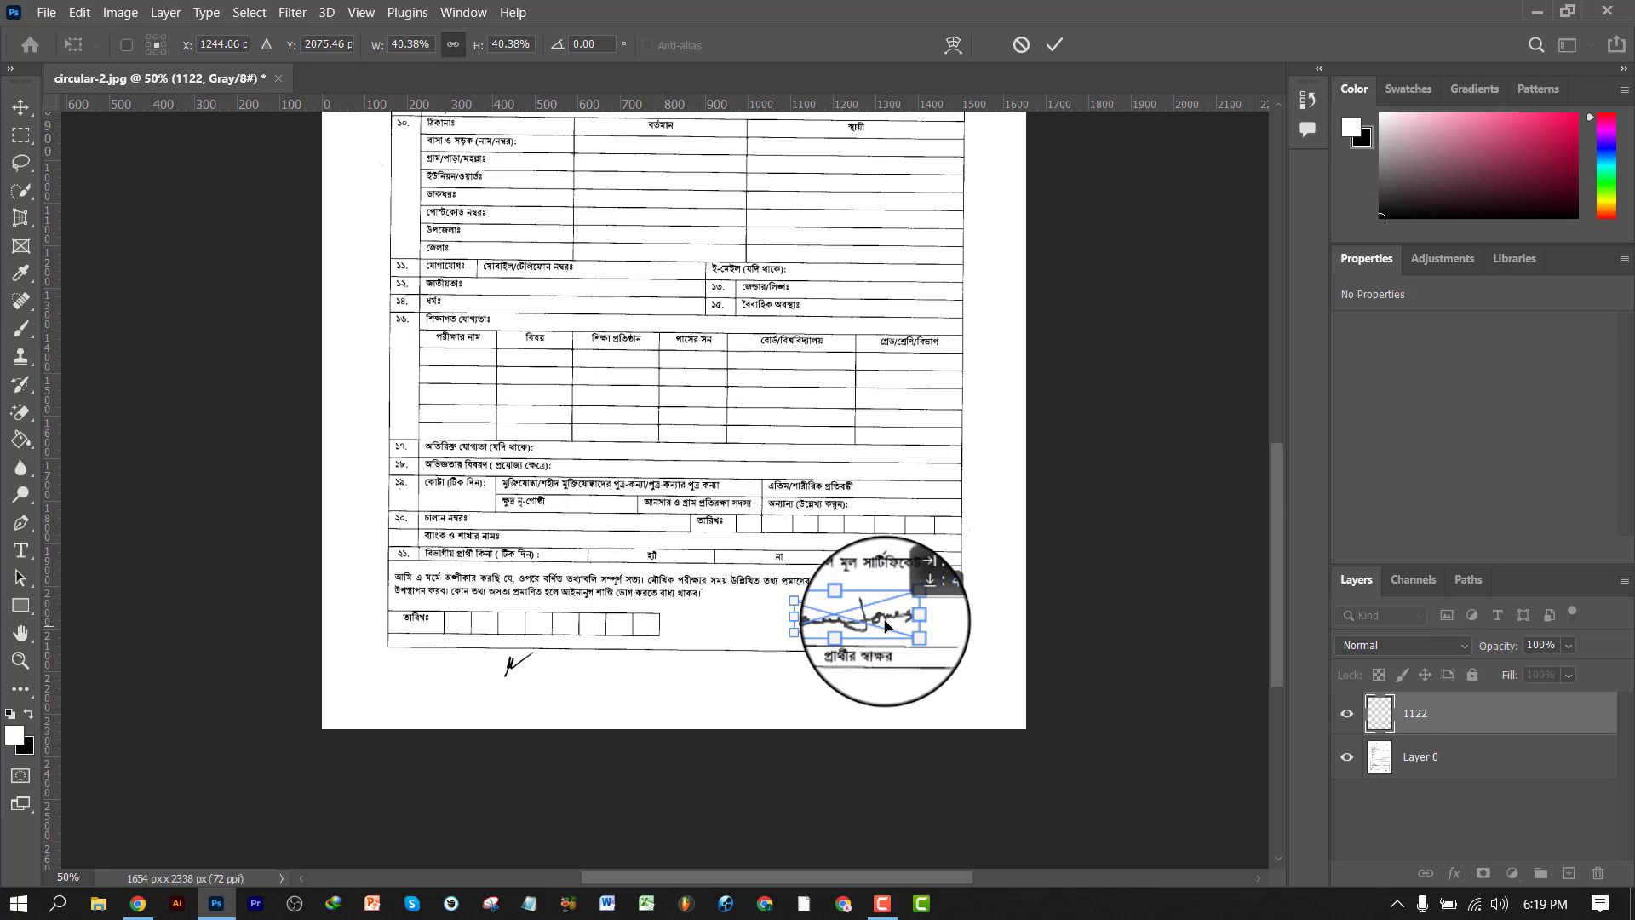
pyautogui.hotkey('ctrl', '+')
pyautogui.hotkey('ctrl', '+')
pyautogui.hotkey('ctrl', '+')
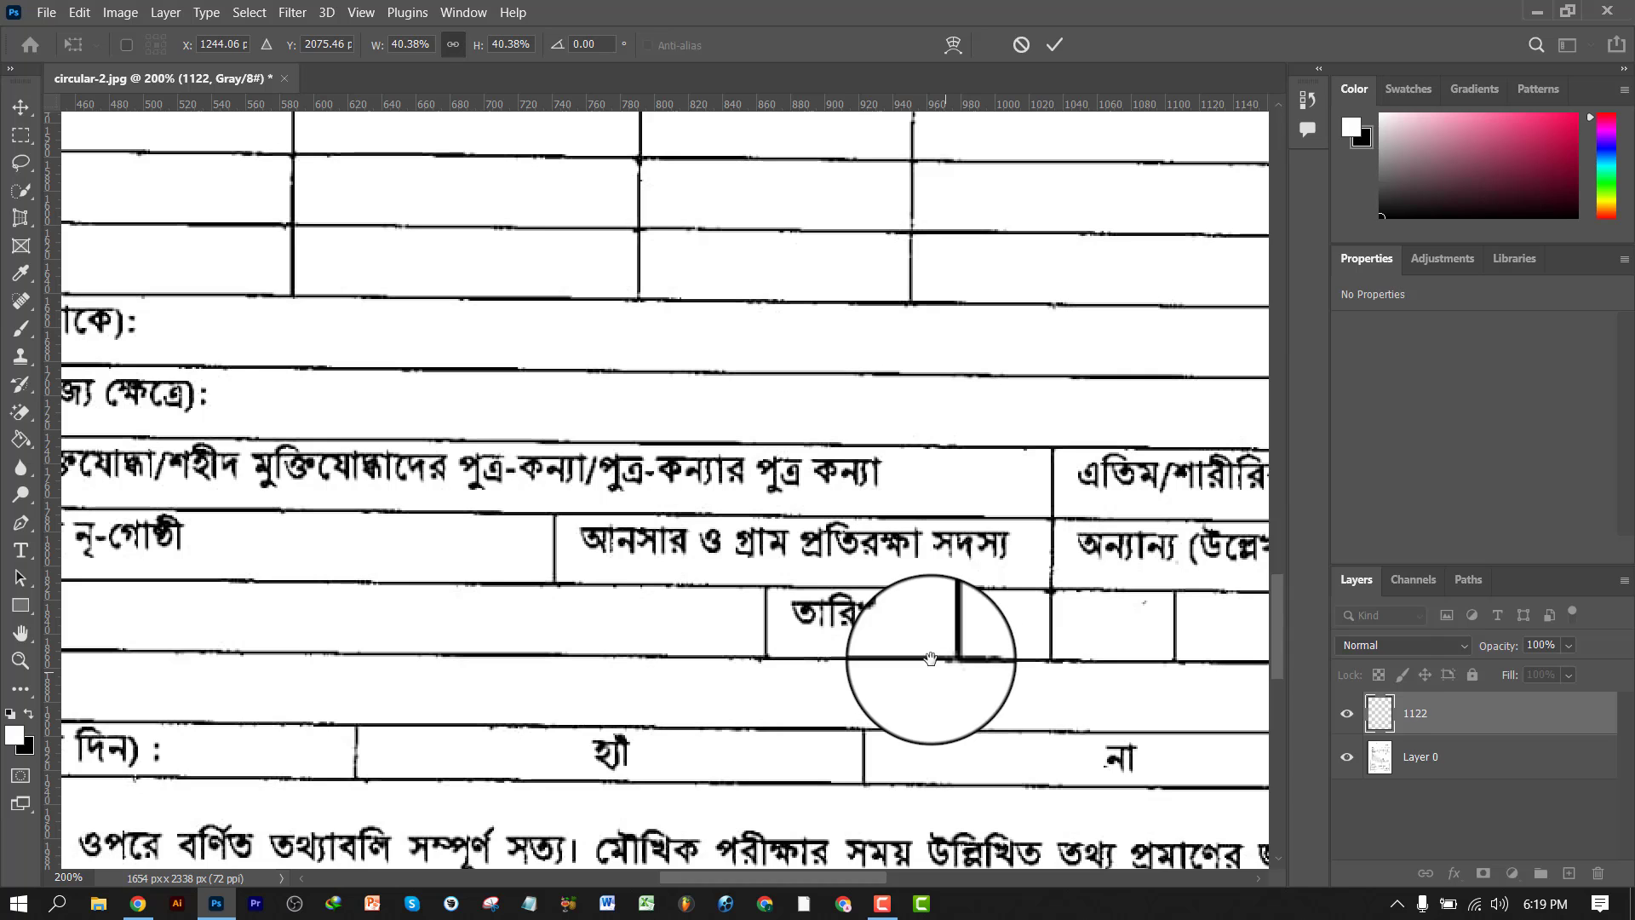
pyautogui.moveTo(1030, 726); pyautogui.dragTo(542, 212)
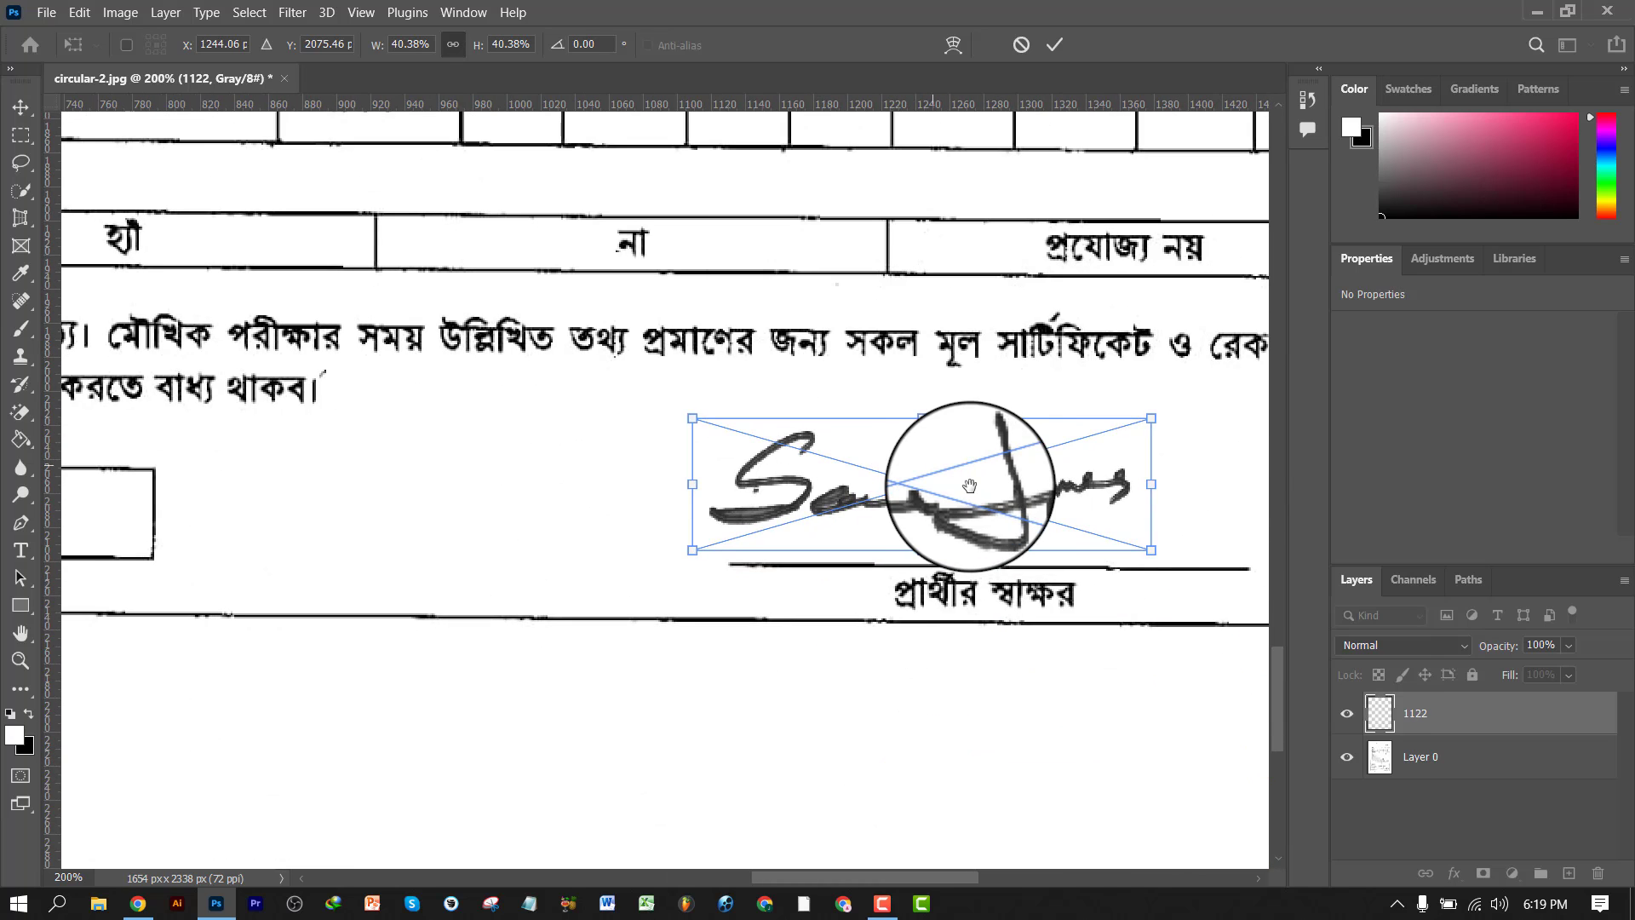
pyautogui.moveTo(977, 491); pyautogui.dragTo(1030, 496)
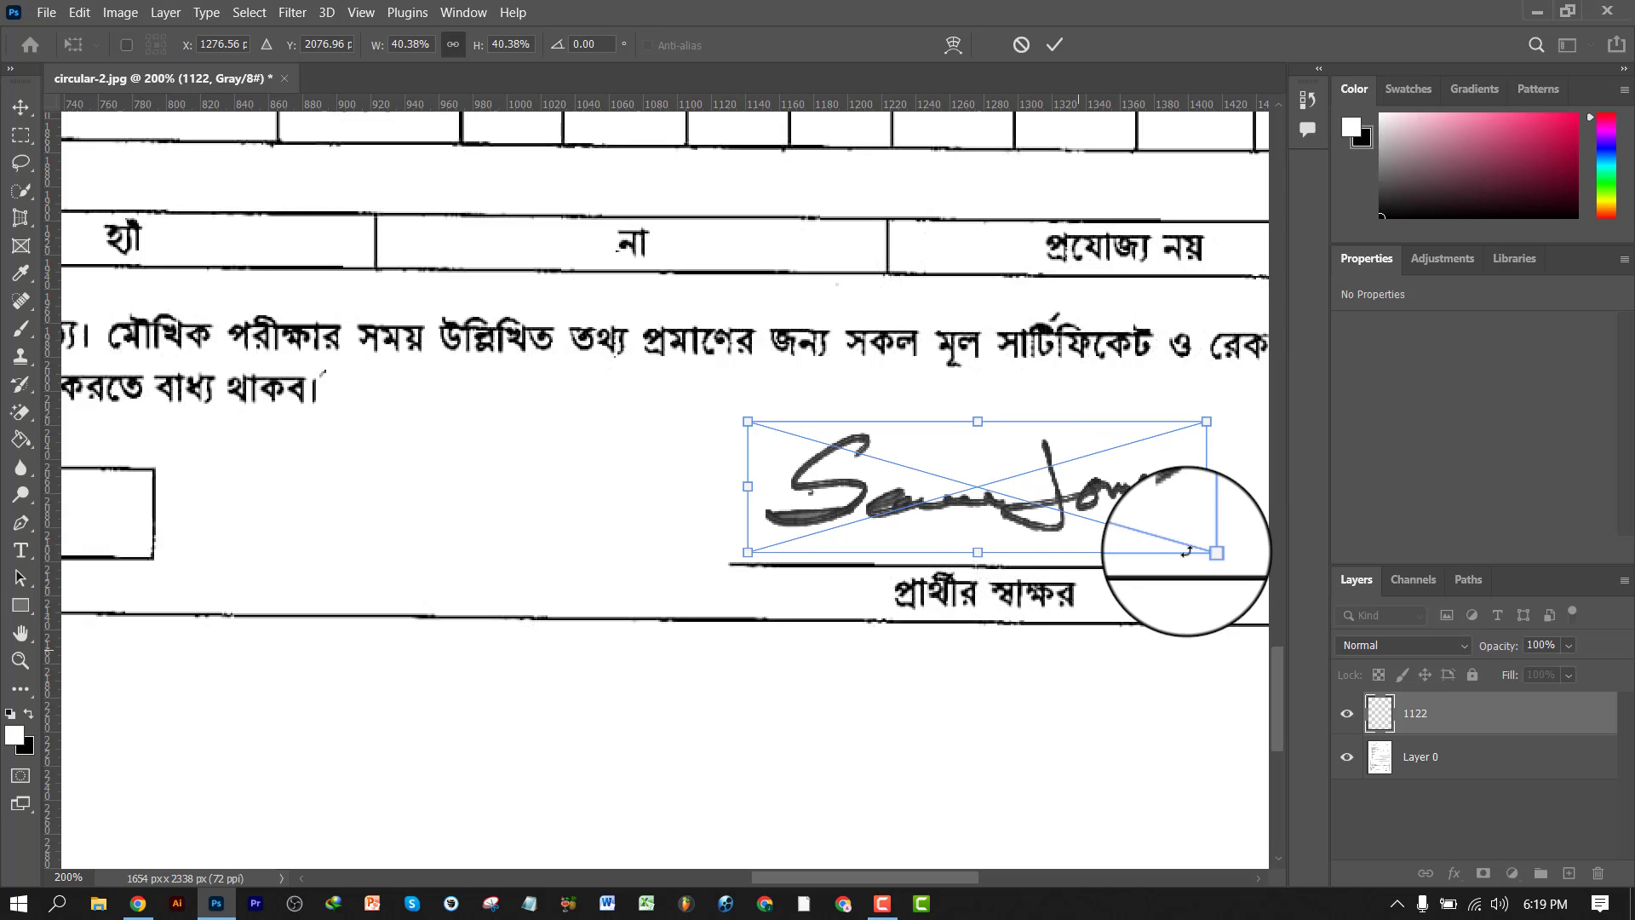
pyautogui.moveTo(1164, 501)
pyautogui.mouseDown()
pyautogui.moveTo(993, 475)
pyautogui.moveTo(1102, 467)
pyautogui.moveTo(1186, 489)
pyautogui.mouseUp()
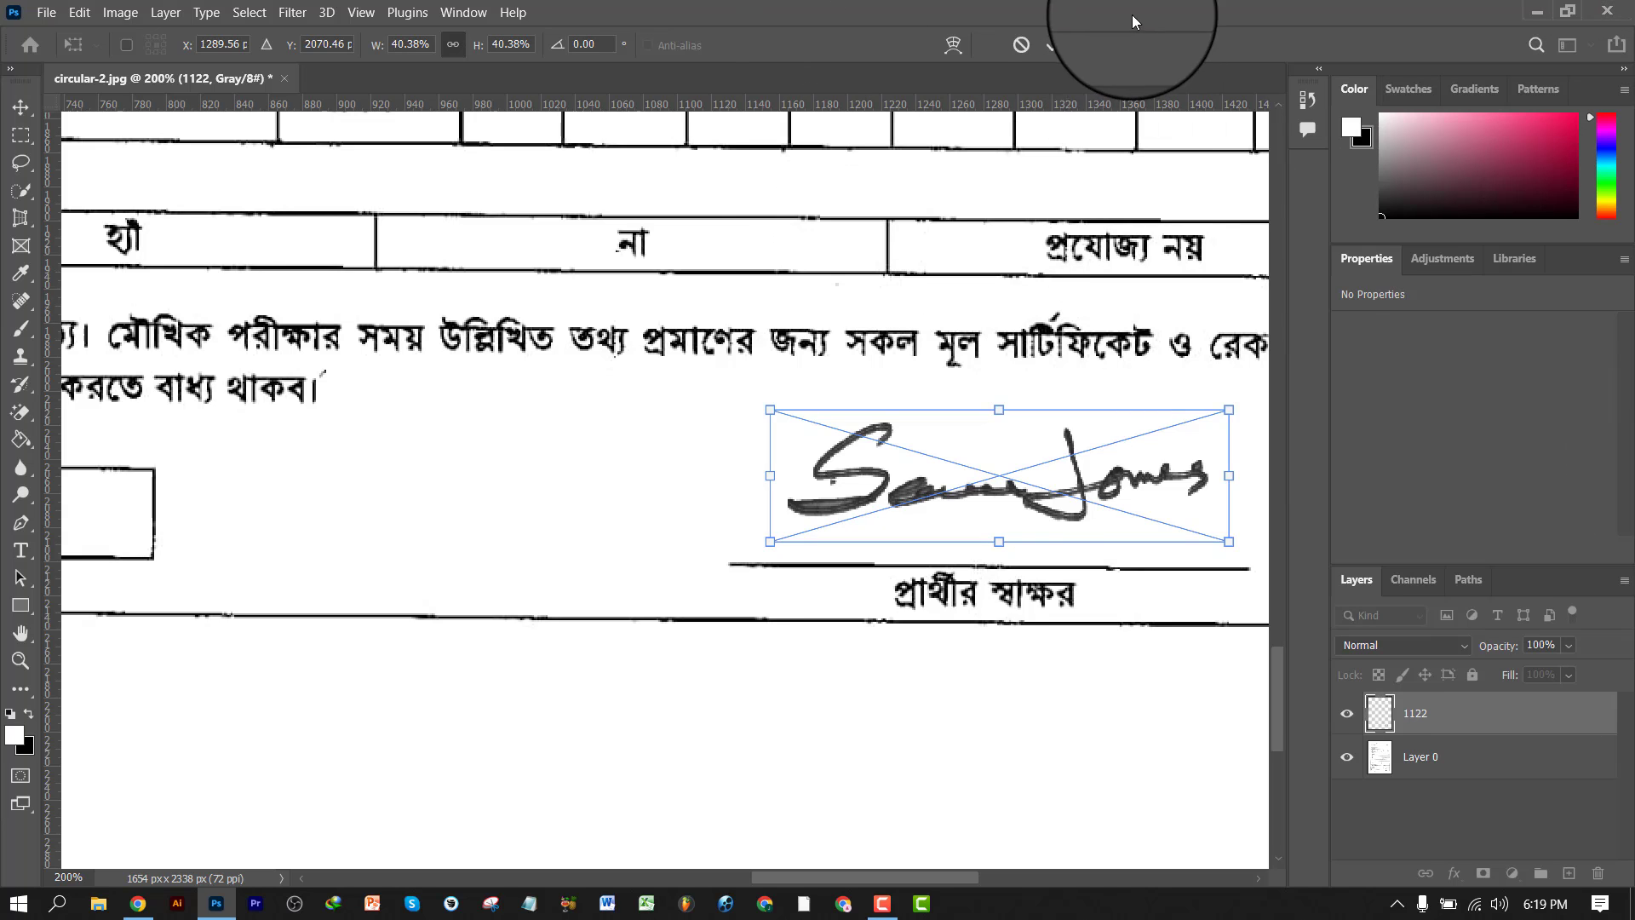
pyautogui.click(1061, 44)
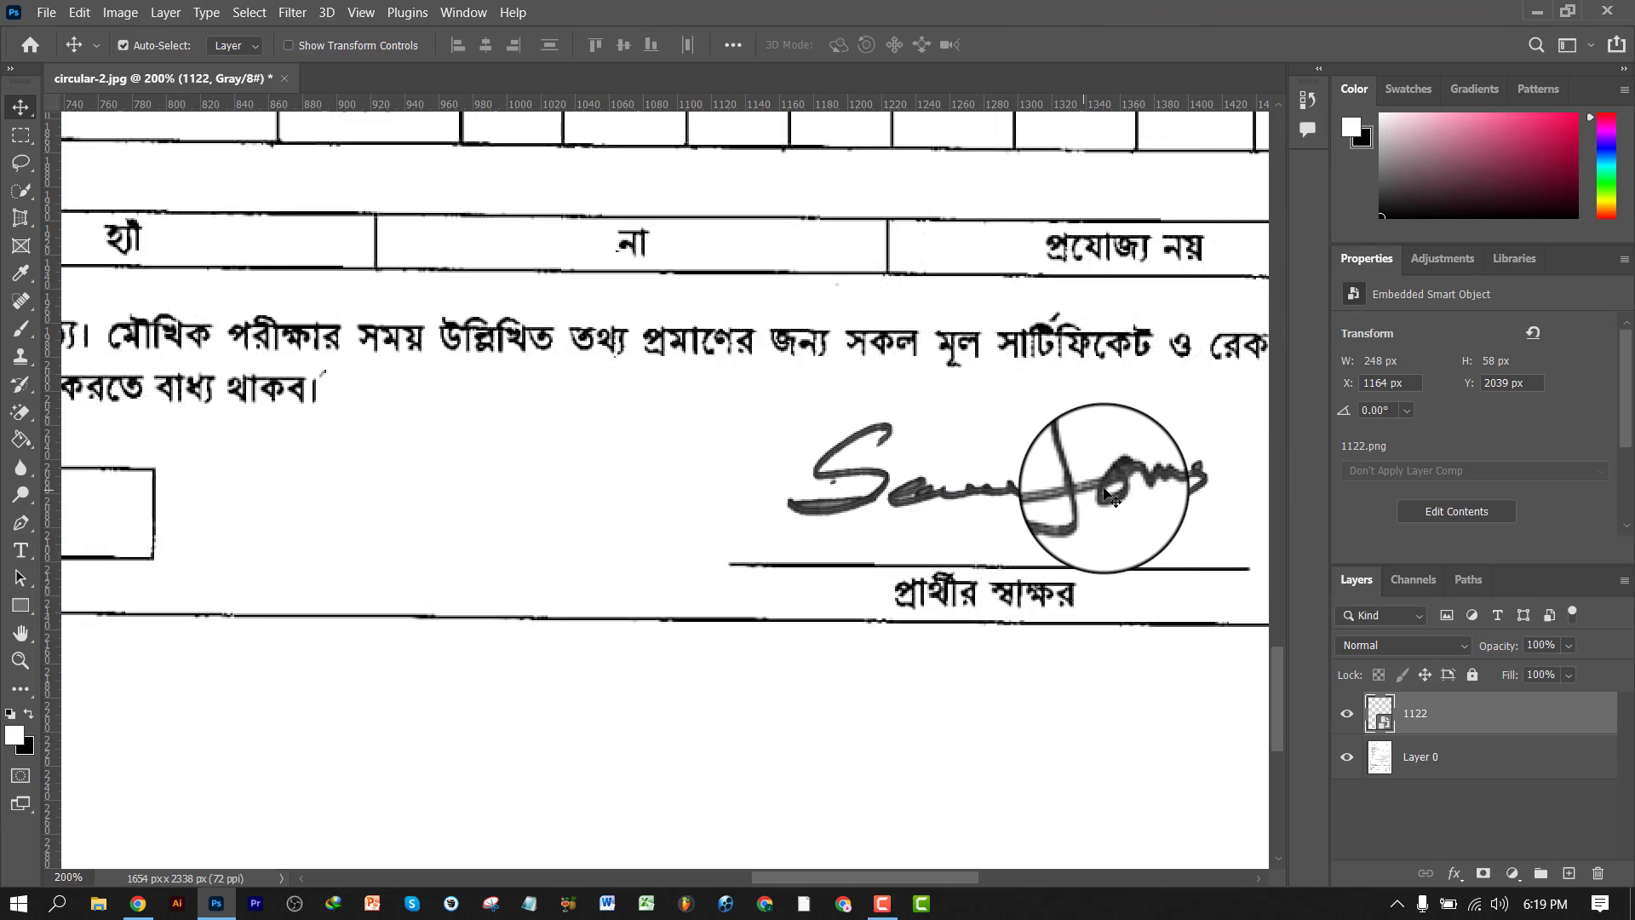
# - Scale the placed signature to 40.00%, center it just above the applicant's signature line, and commit the transform
pyautogui.moveTo(1089, 493)
pyautogui.mouseDown()
pyautogui.moveTo(1014, 498)
pyautogui.moveTo(1110, 494)
pyautogui.moveTo(1071, 497)
pyautogui.mouseUp()
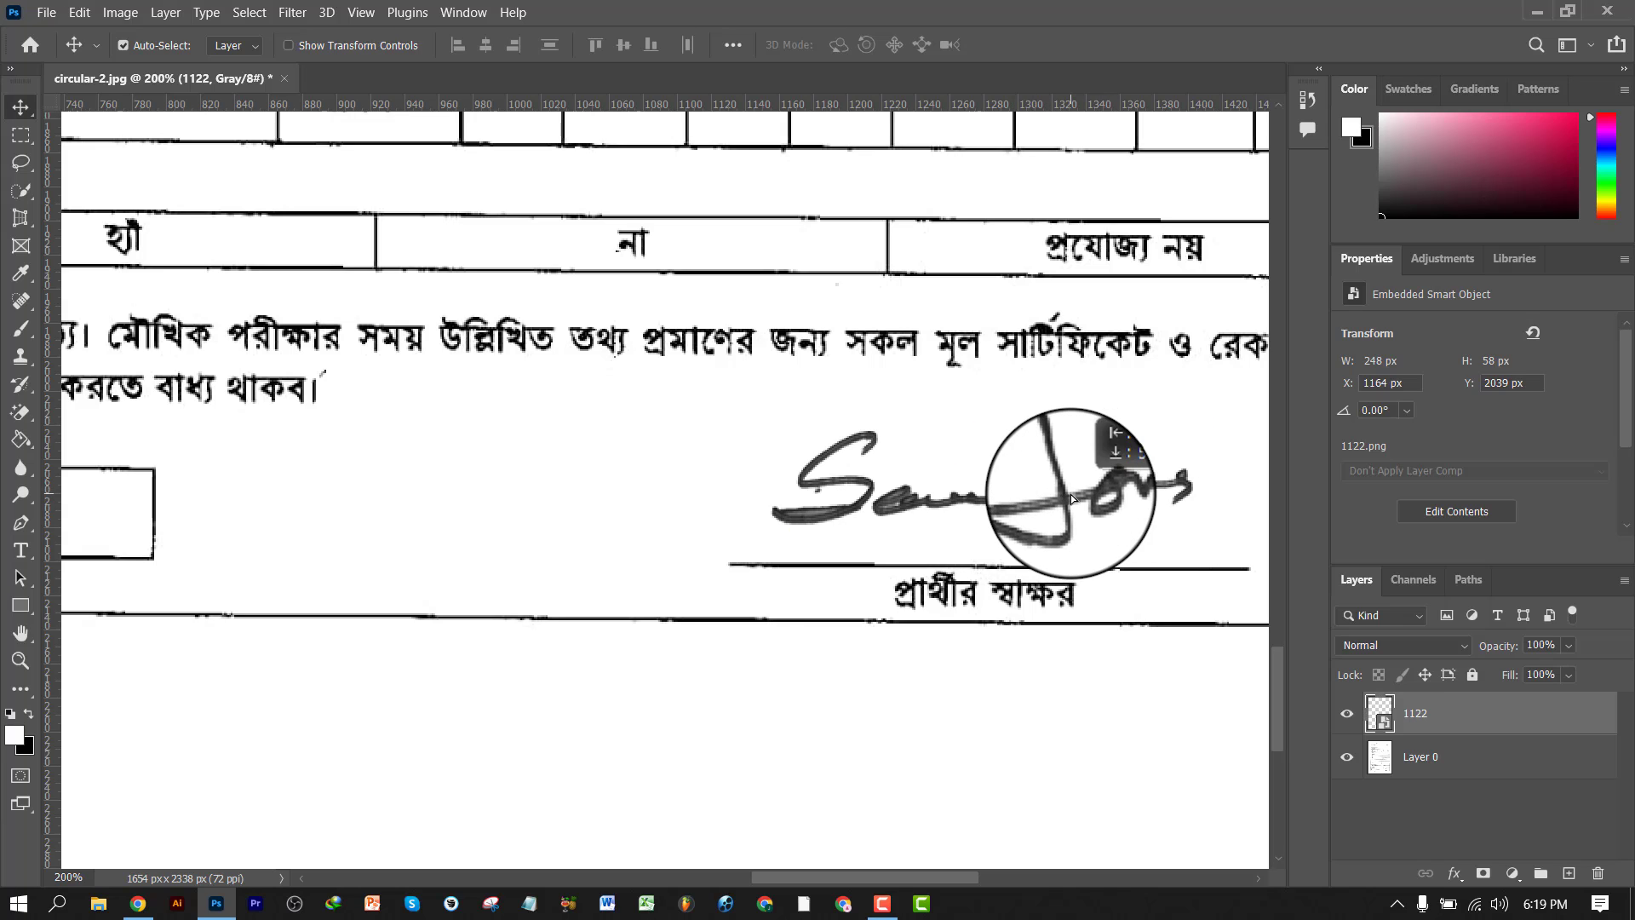
pyautogui.hotkey('ctrl', 't')
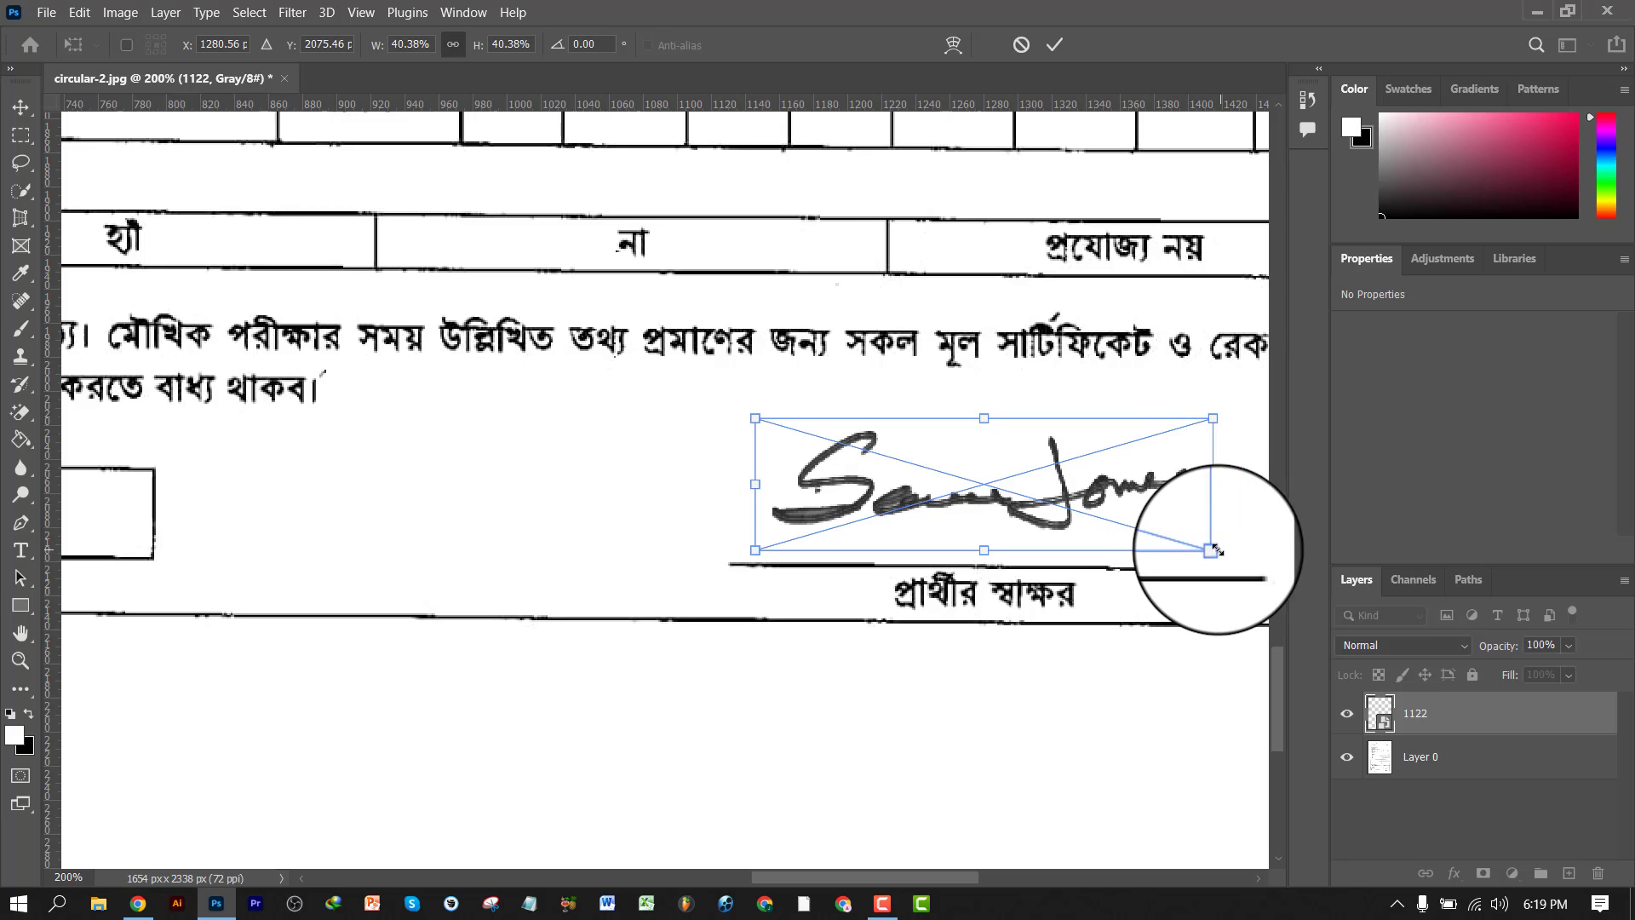
pyautogui.moveTo(1210, 550)
pyautogui.mouseDown()
pyautogui.moveTo(1132, 528)
pyautogui.moveTo(1199, 572)
pyautogui.mouseUp()
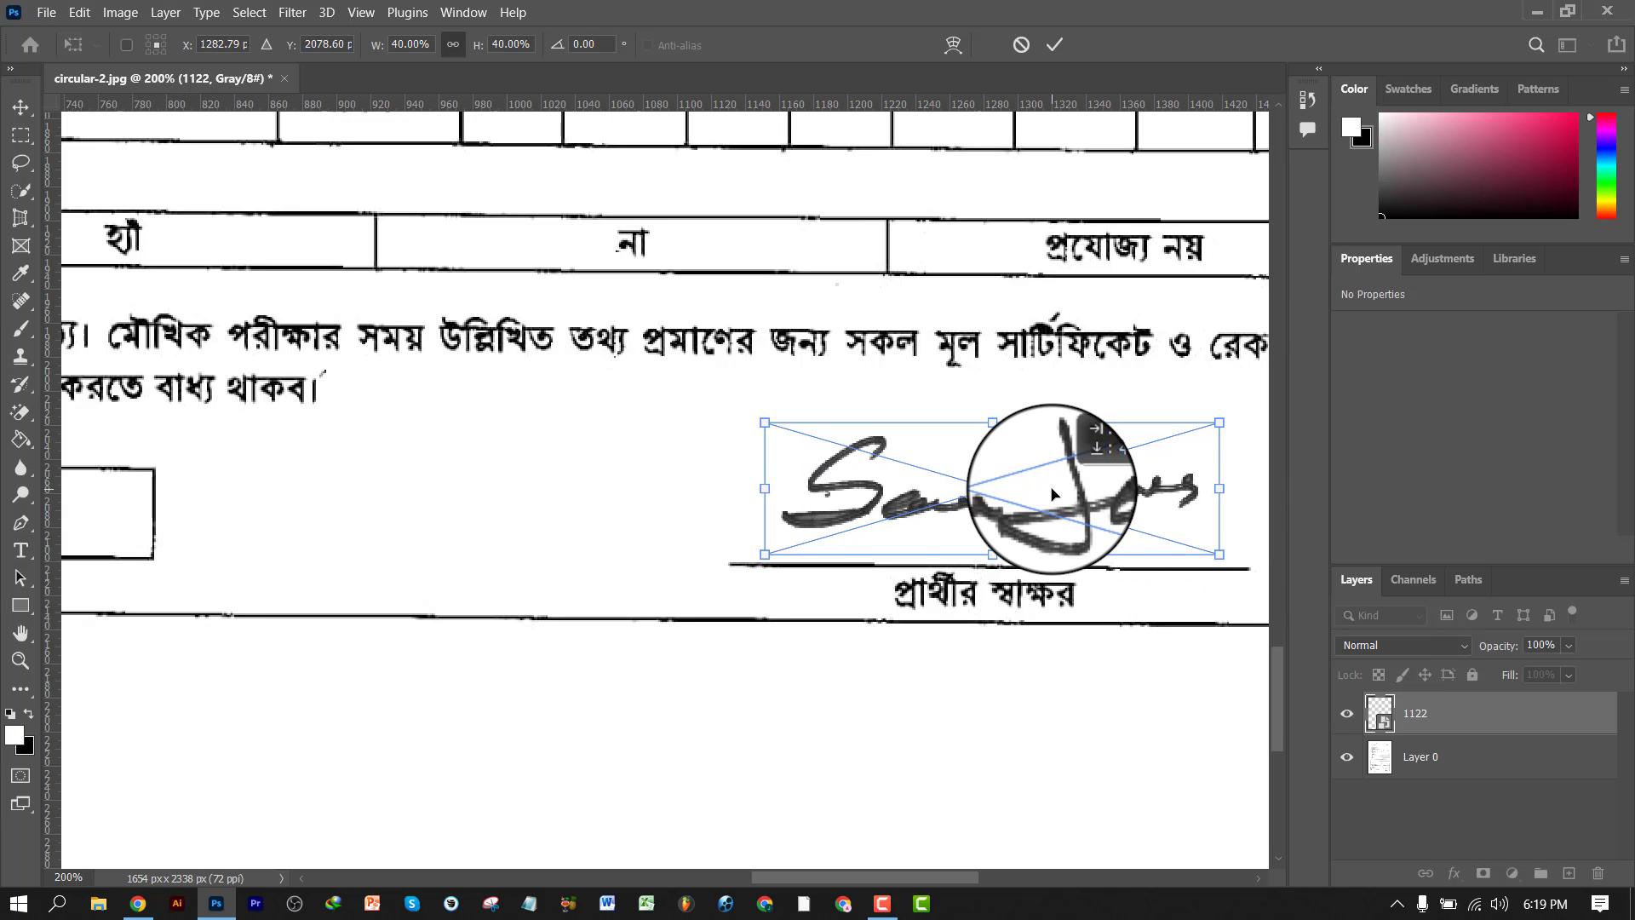
pyautogui.moveTo(1047, 488); pyautogui.dragTo(1053, 494)
pyautogui.press('Right')
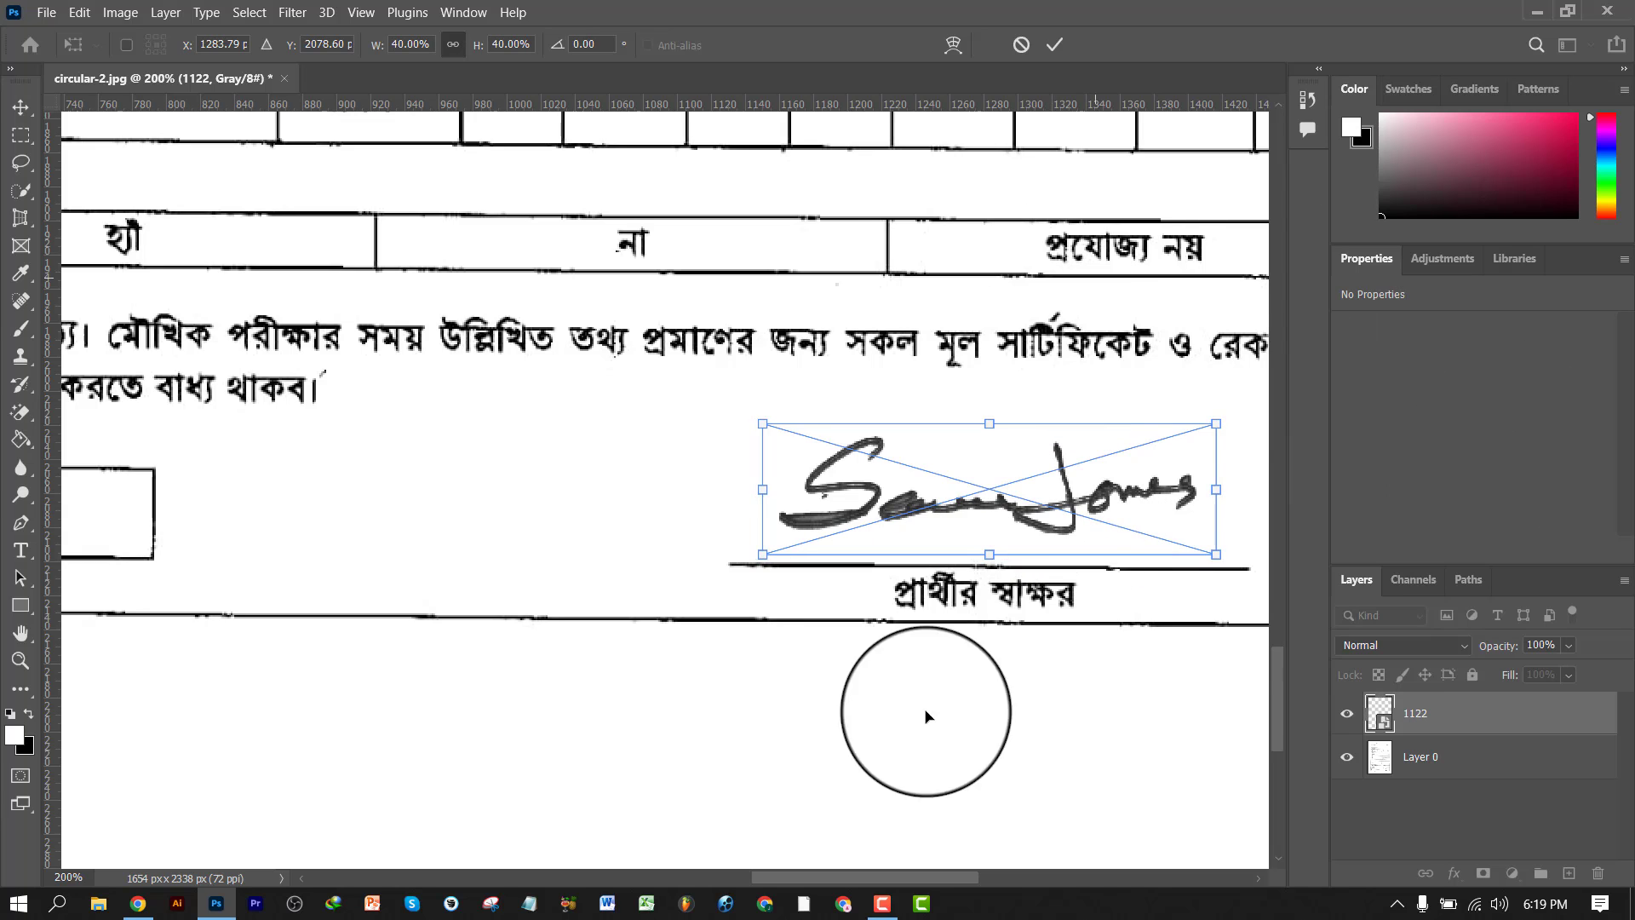
pyautogui.click(1056, 47)
pyautogui.press('ctrl')
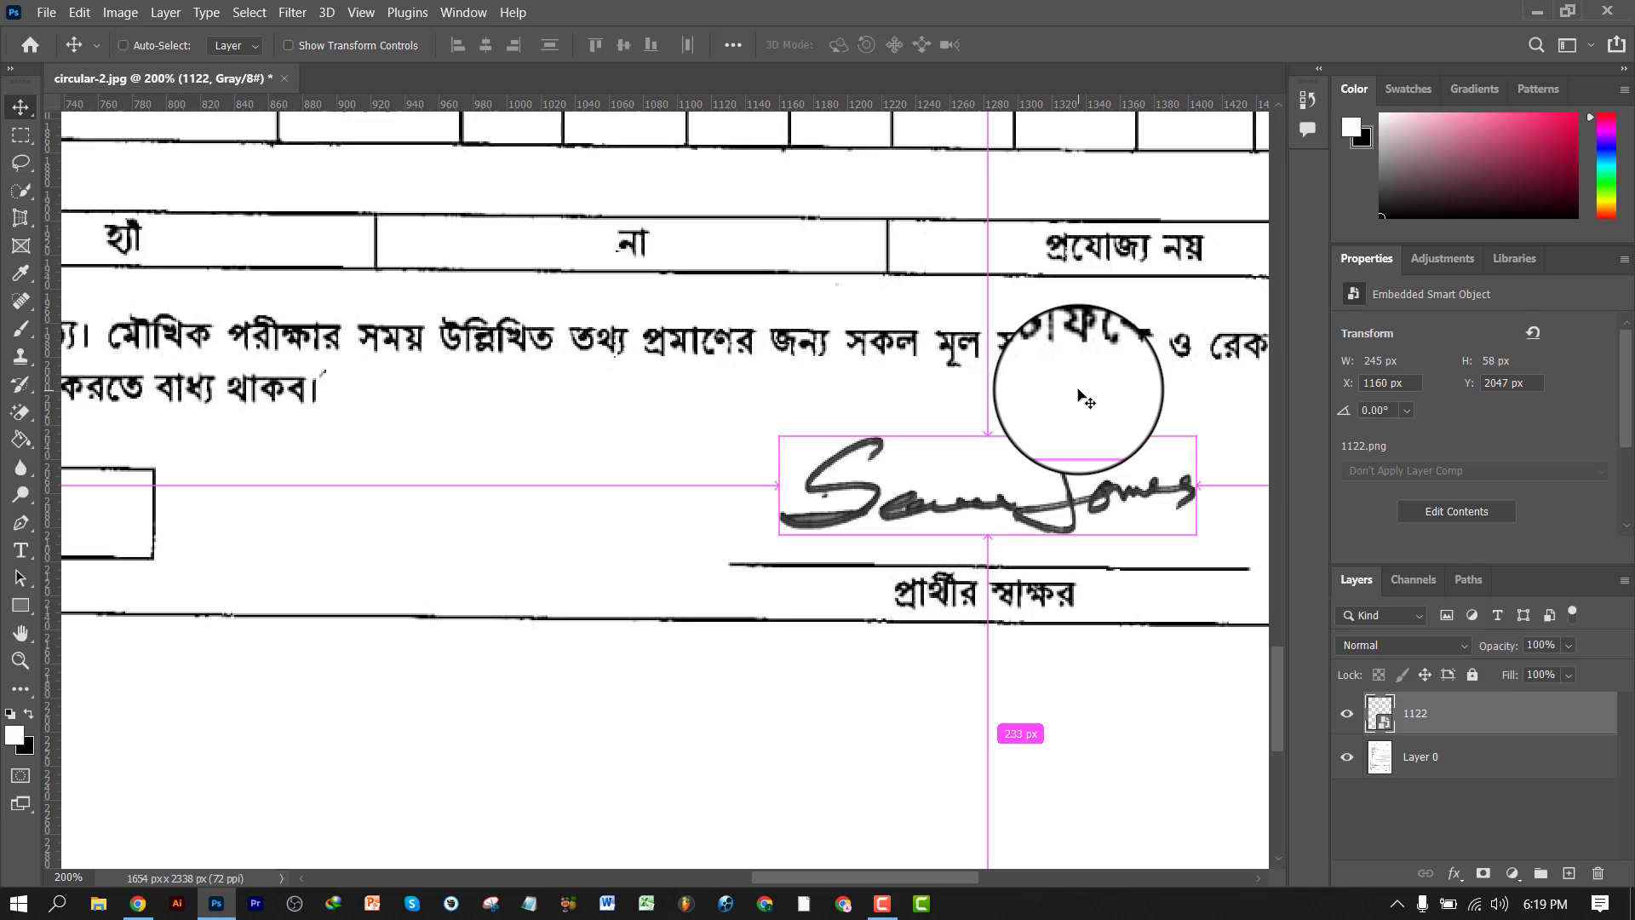
# - Examine the whole application form page with the signature in place
pyautogui.hotkey('ctrl', '-')
pyautogui.hotkey('ctrl', '-')
pyautogui.hotkey('ctrl', '-')
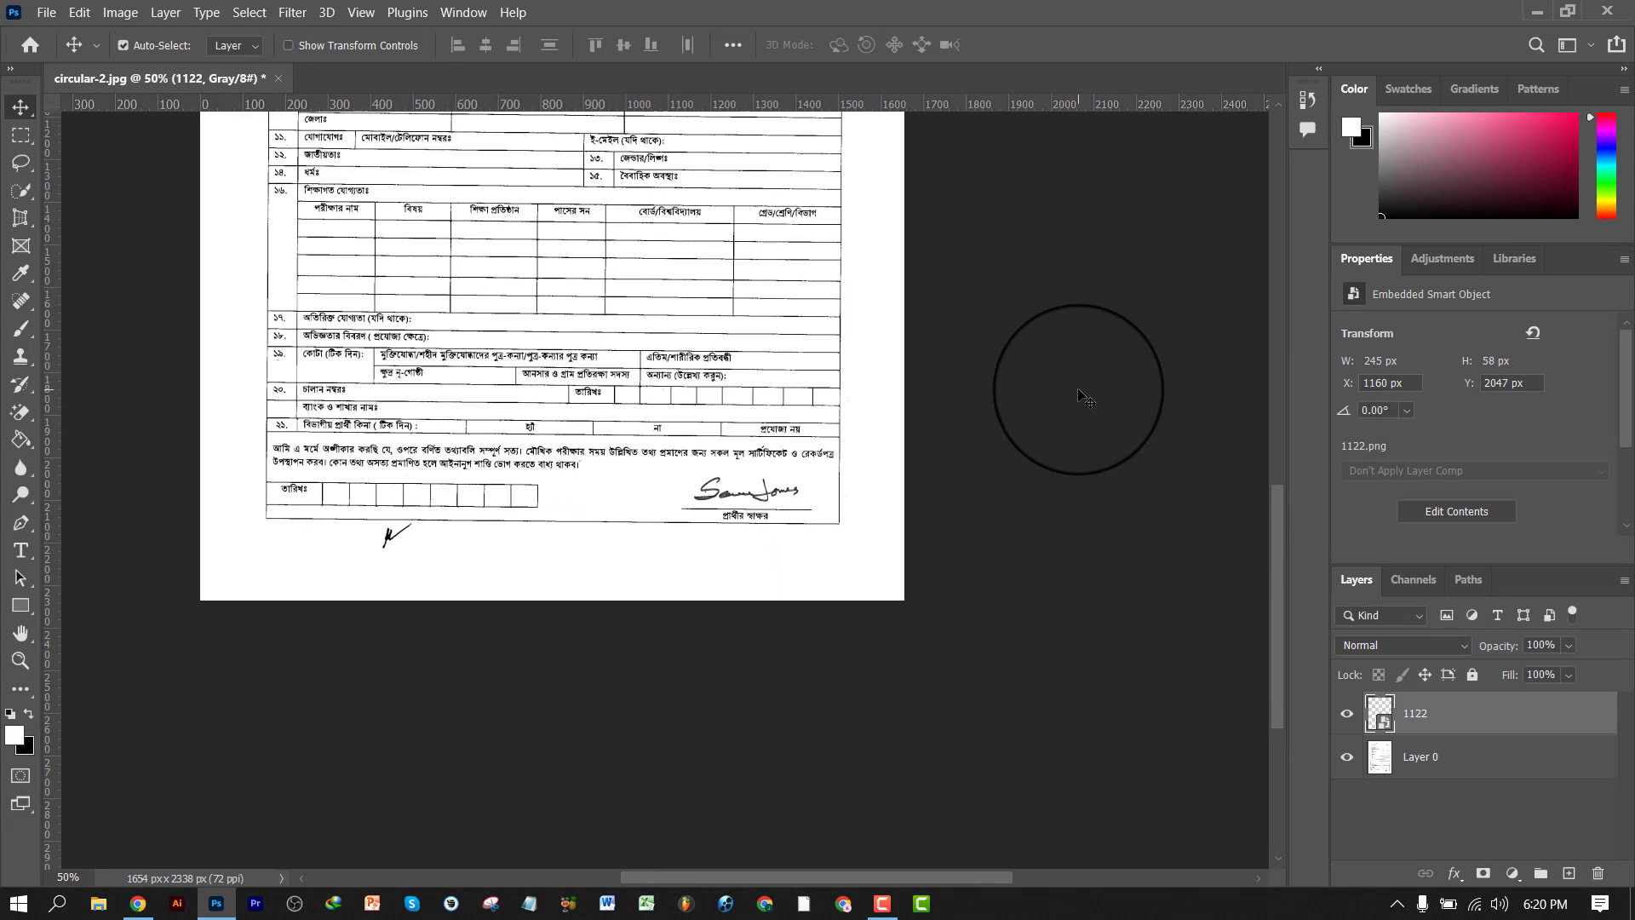
pyautogui.hotkey('ctrl', '-')
pyautogui.hotkey('ctrl', '-')
pyautogui.hotkey('ctrl', '-')
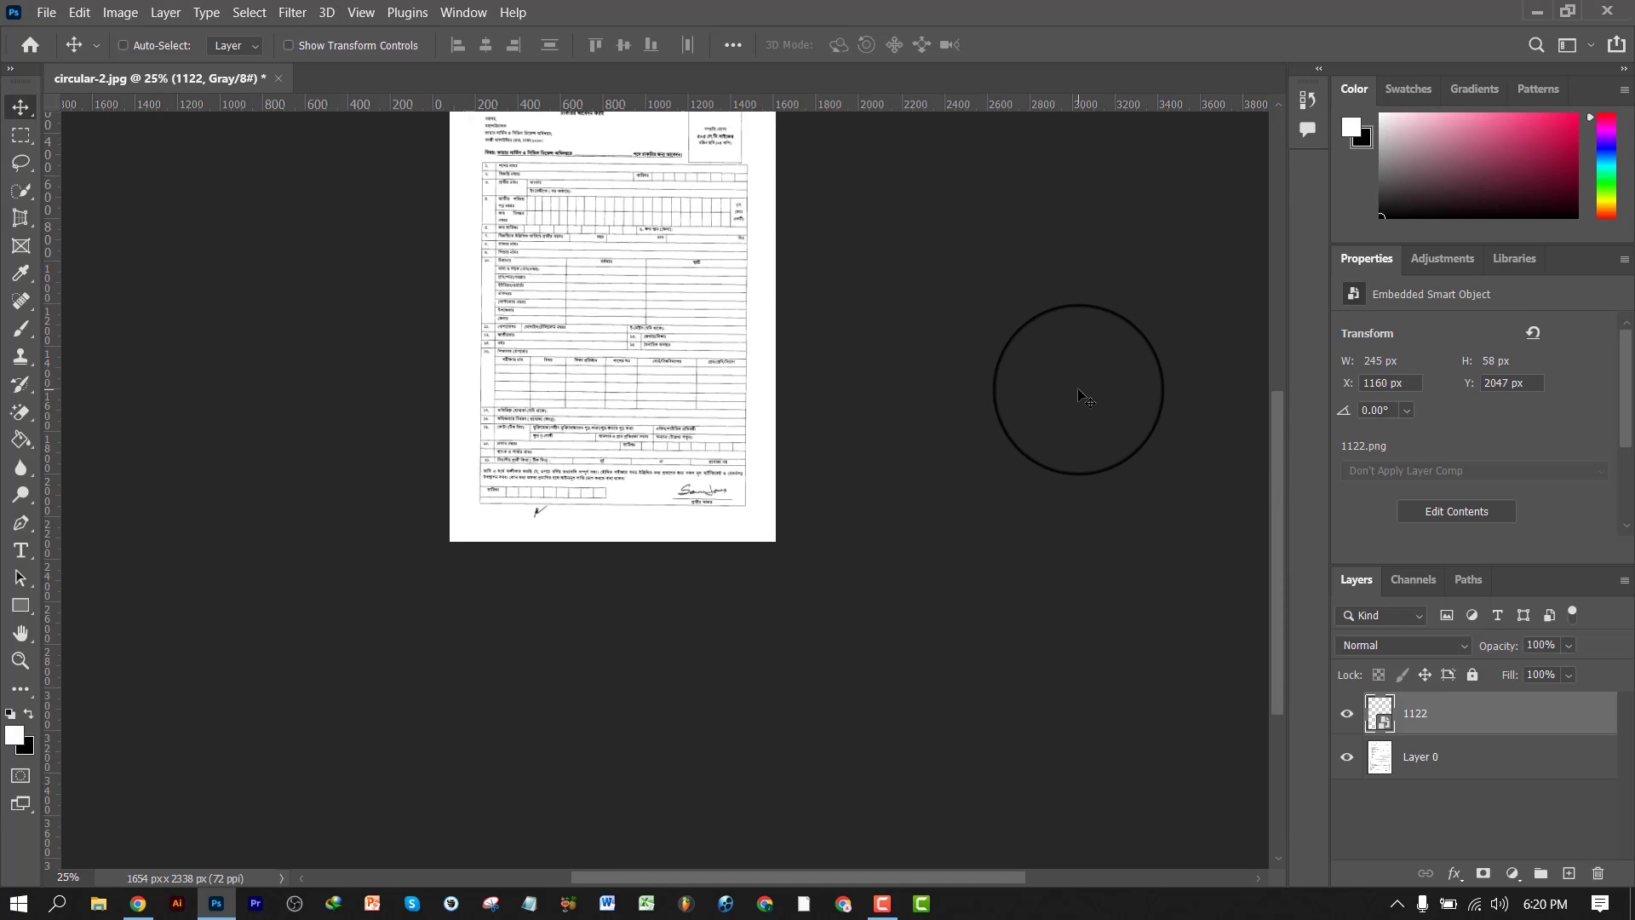
pyautogui.hotkey('ctrl', '+')
pyautogui.hotkey('ctrl', '+')
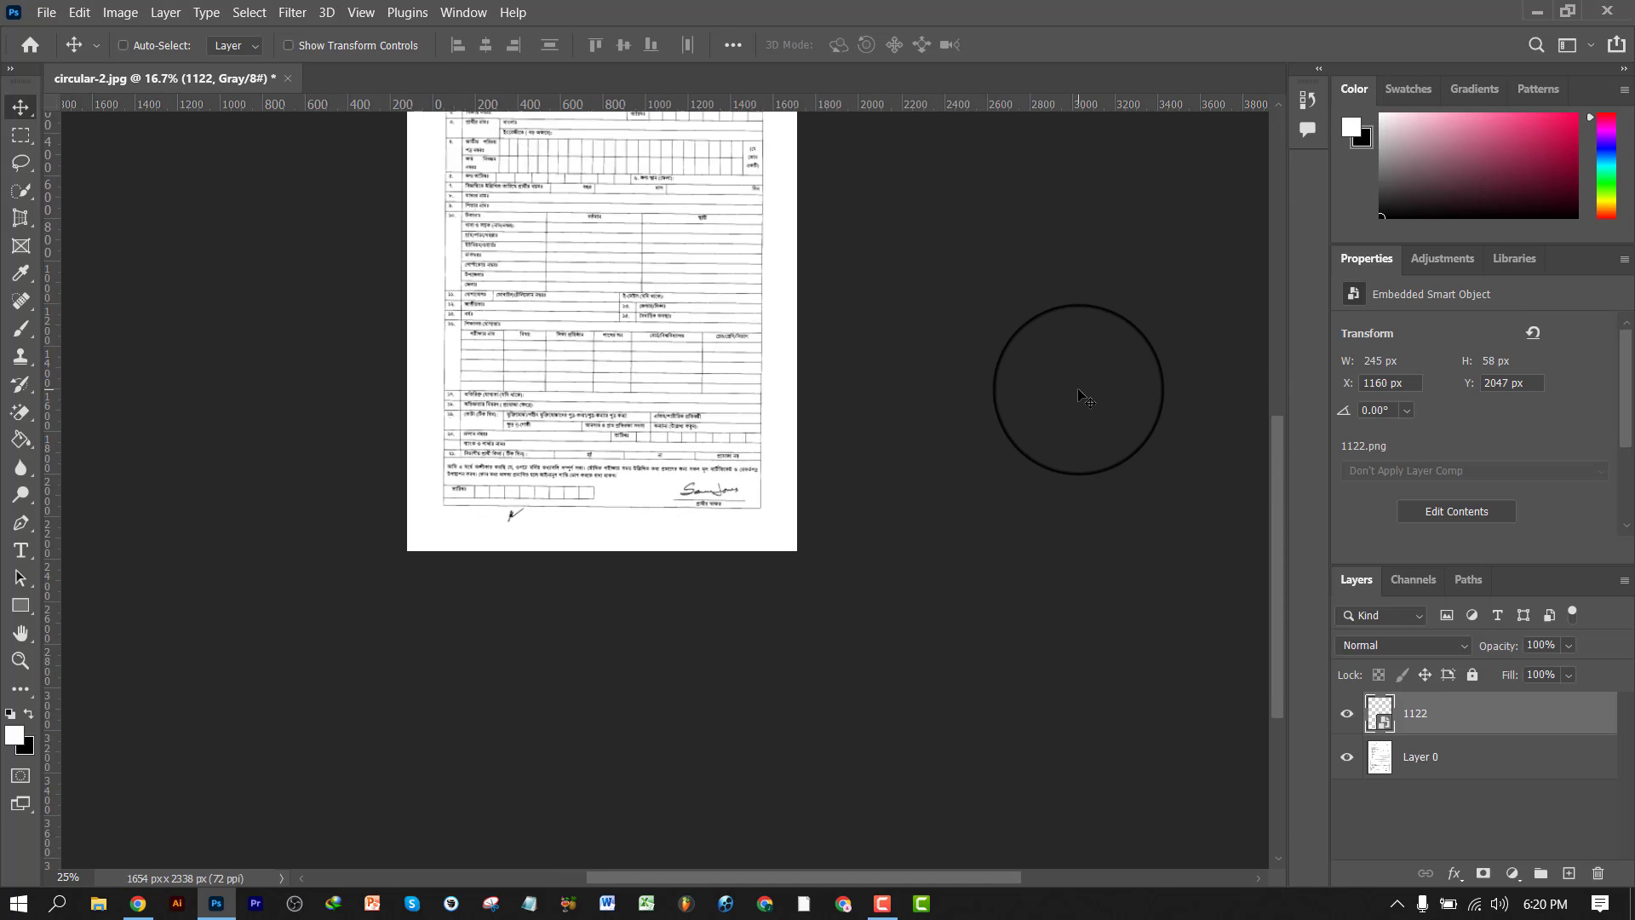
pyautogui.moveTo(661, 274); pyautogui.dragTo(670, 478)
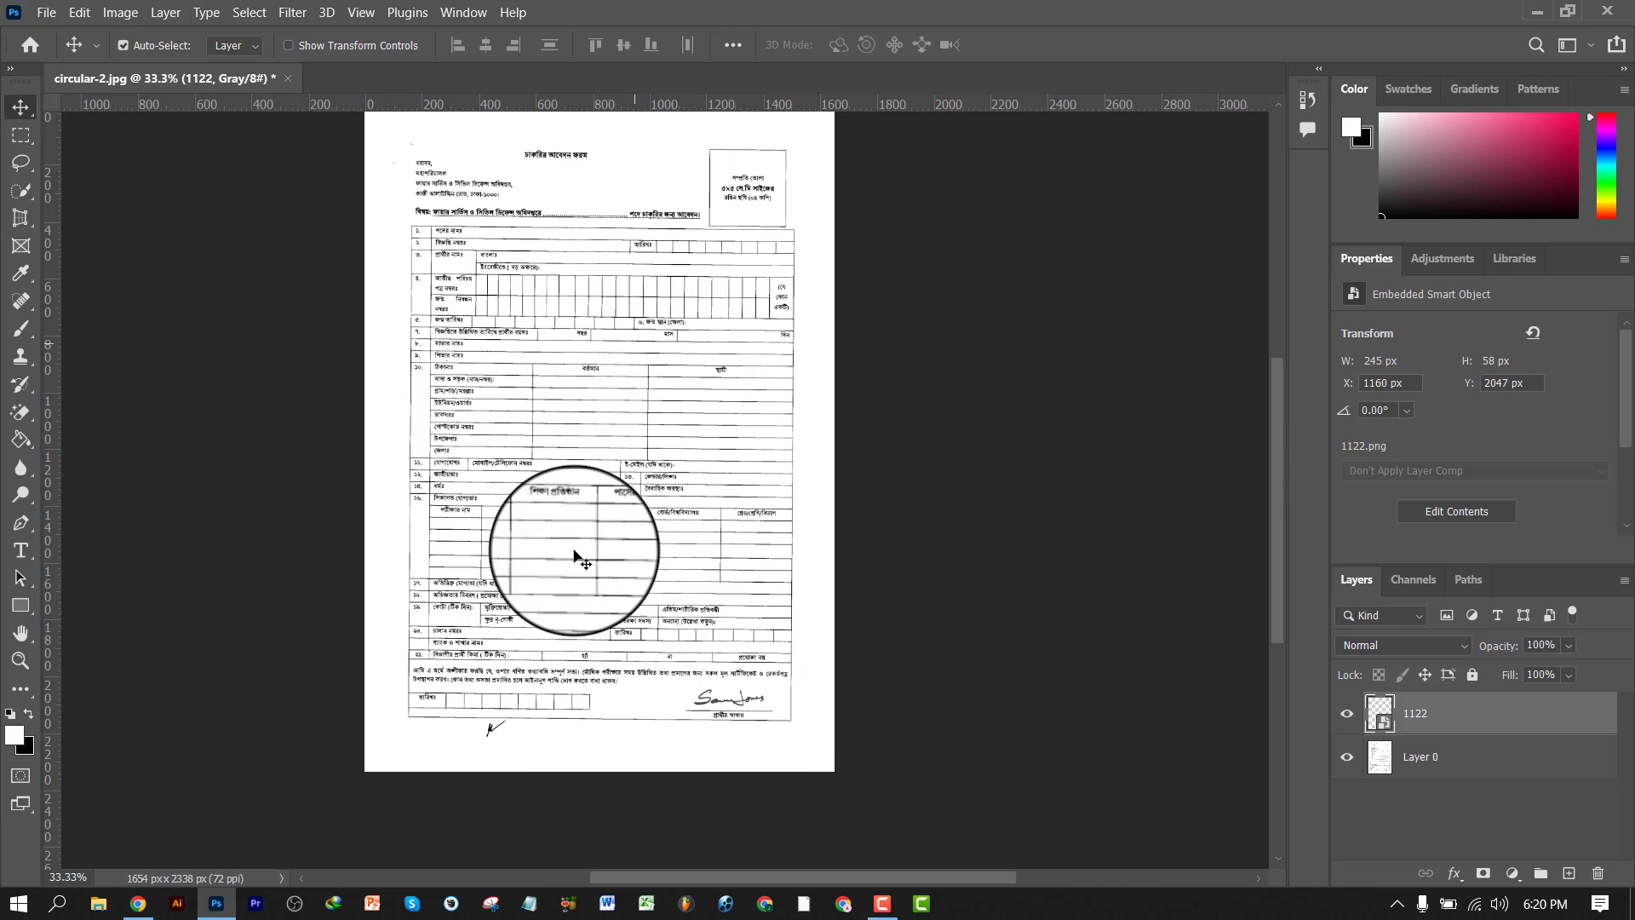
pyautogui.moveTo(677, 166); pyautogui.dragTo(690, 247)
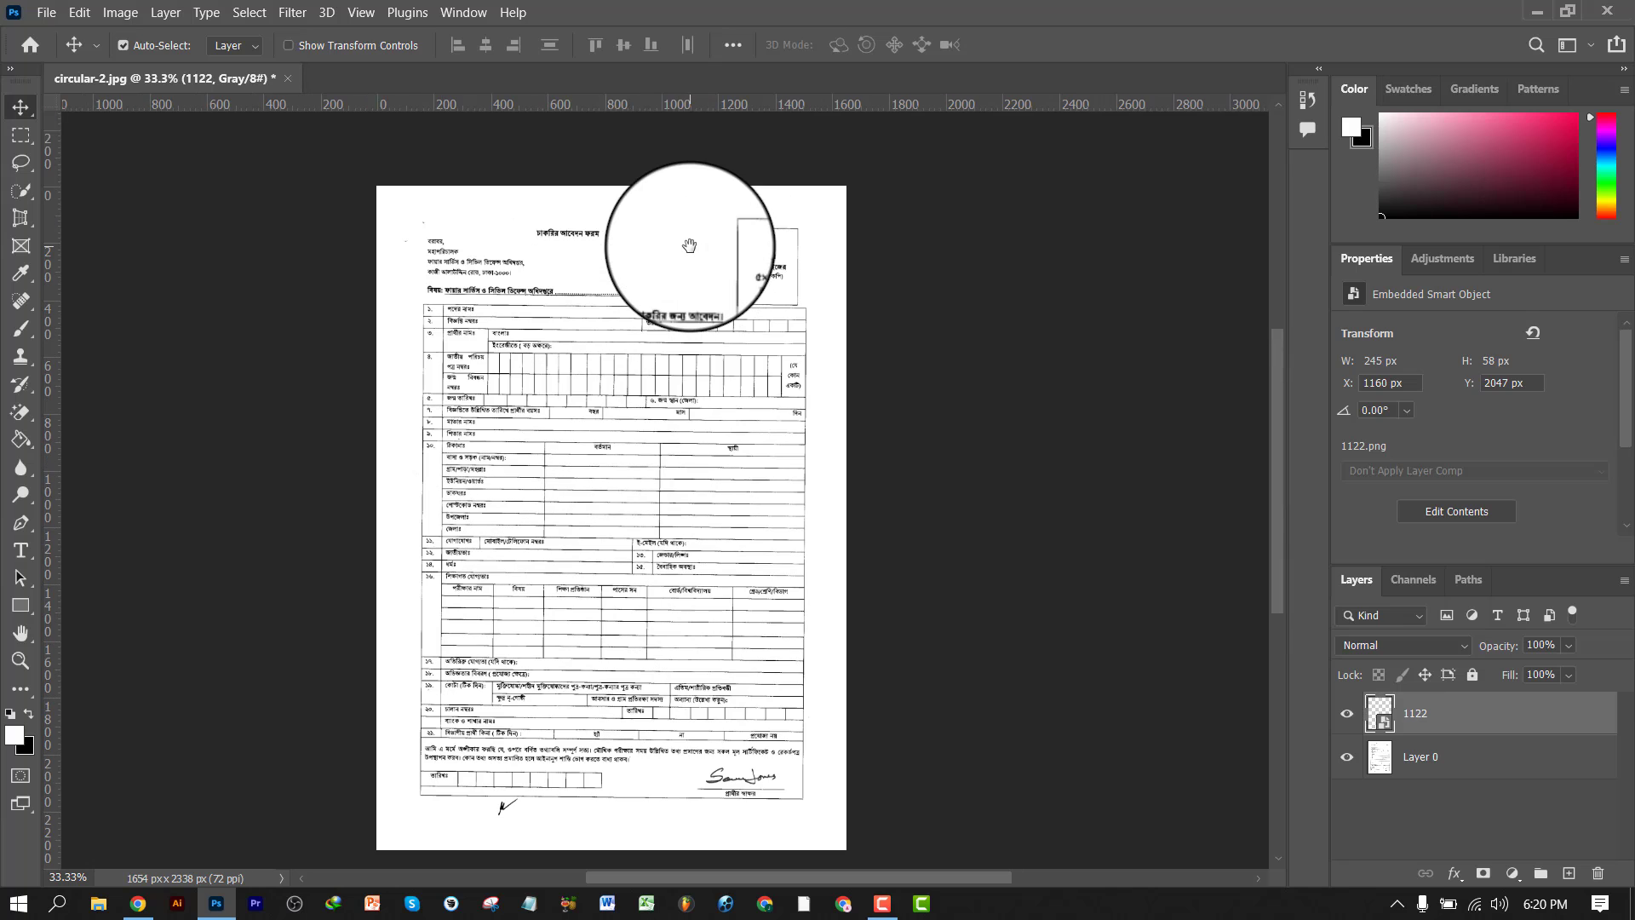
pyautogui.moveTo(650, 410)
pyautogui.mouseDown()
pyautogui.moveTo(642, 343)
pyautogui.moveTo(648, 387)
pyautogui.mouseUp()
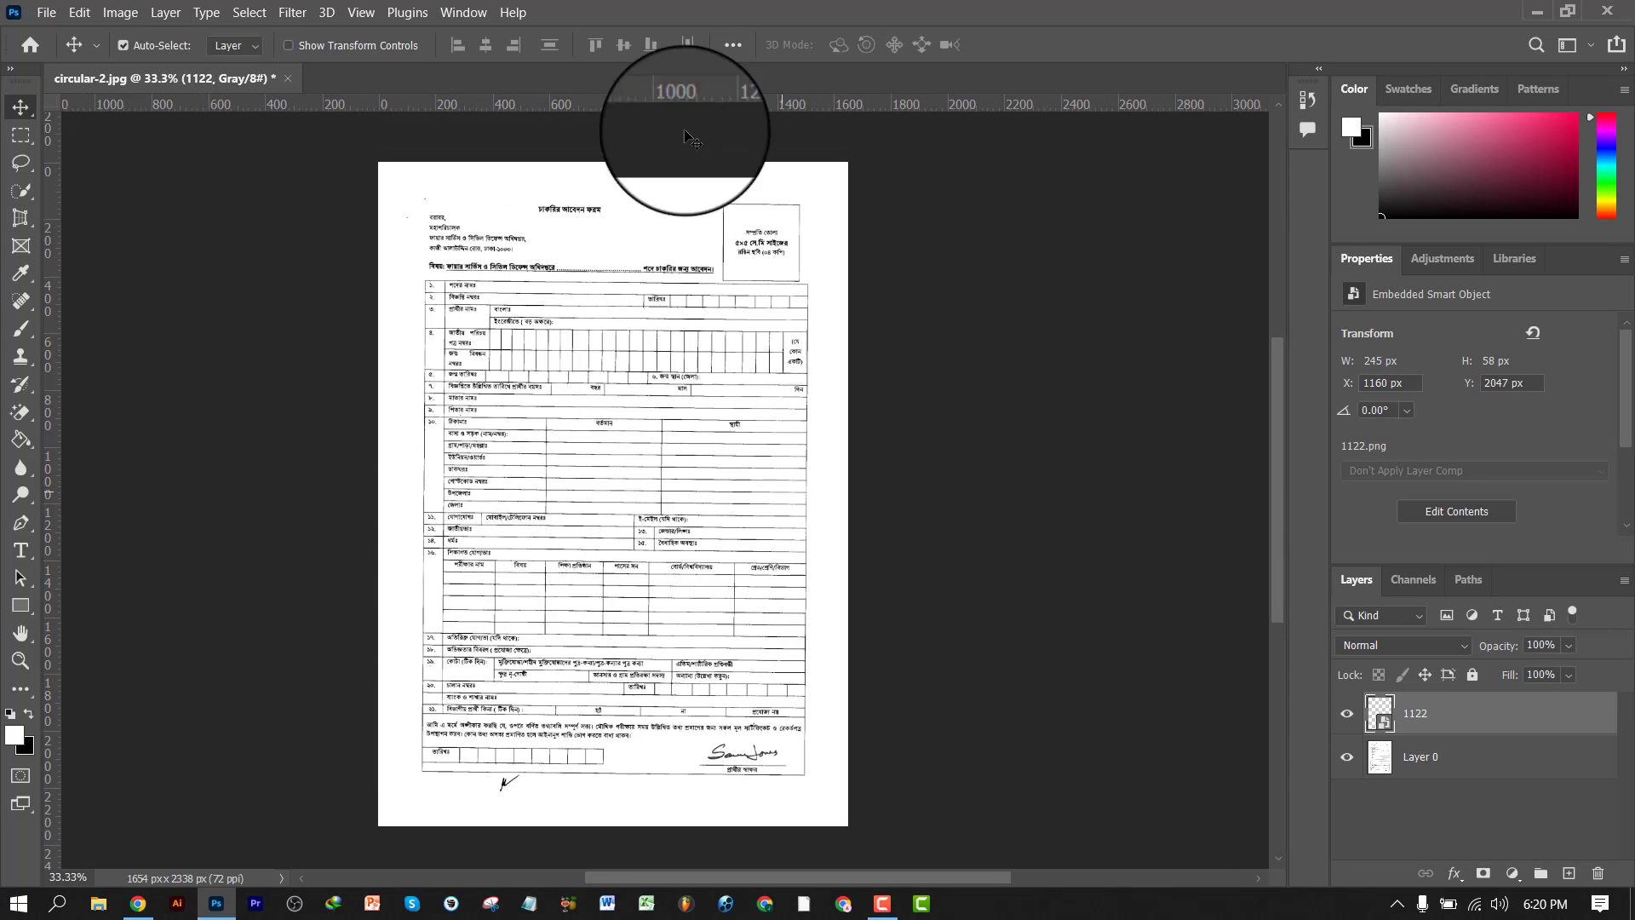
# - Save a copy of the signed form to the Desktop as a Photoshop PDF named circular-2 copy, preserving Photoshop editing capabilities
pyautogui.click(43, 14)
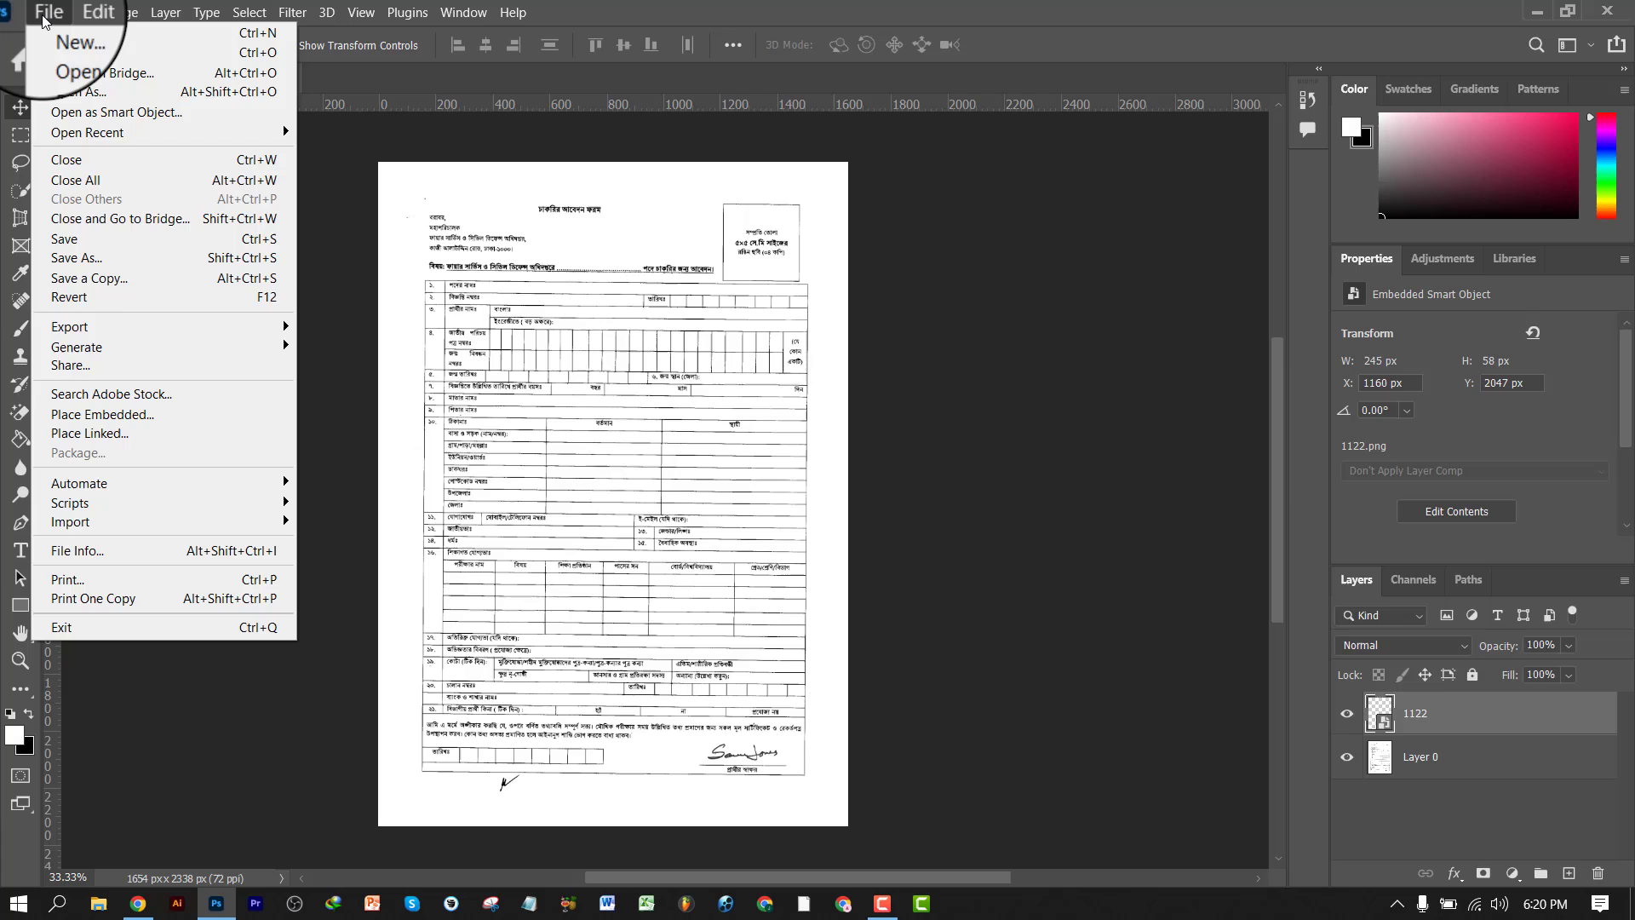
pyautogui.click(81, 281)
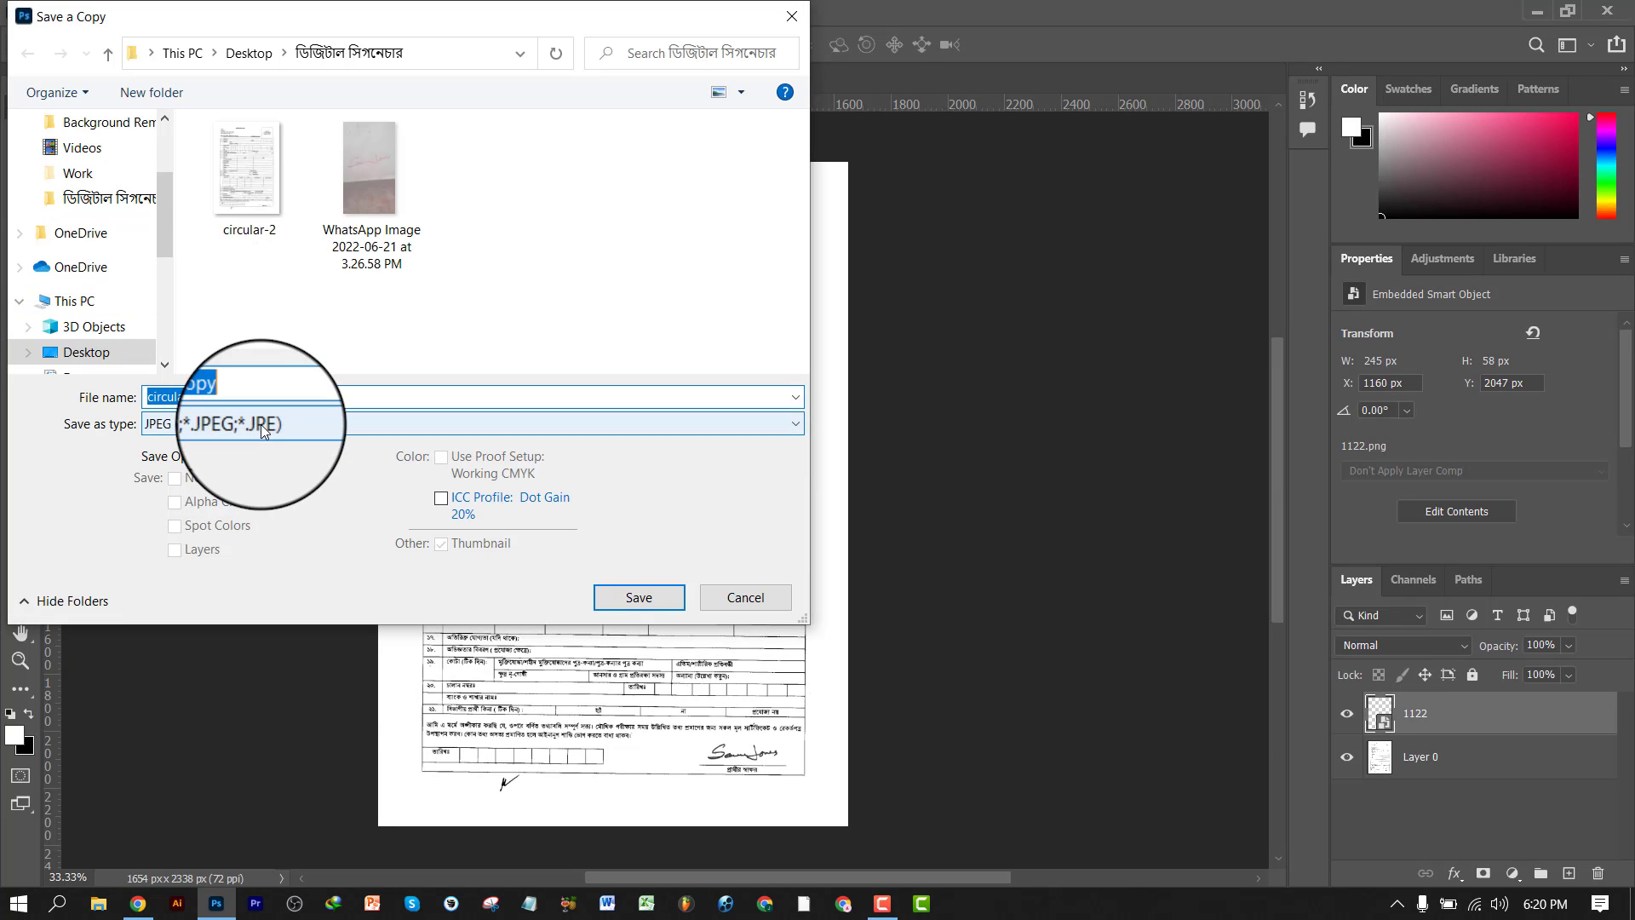
pyautogui.click(261, 424)
pyautogui.click(235, 677)
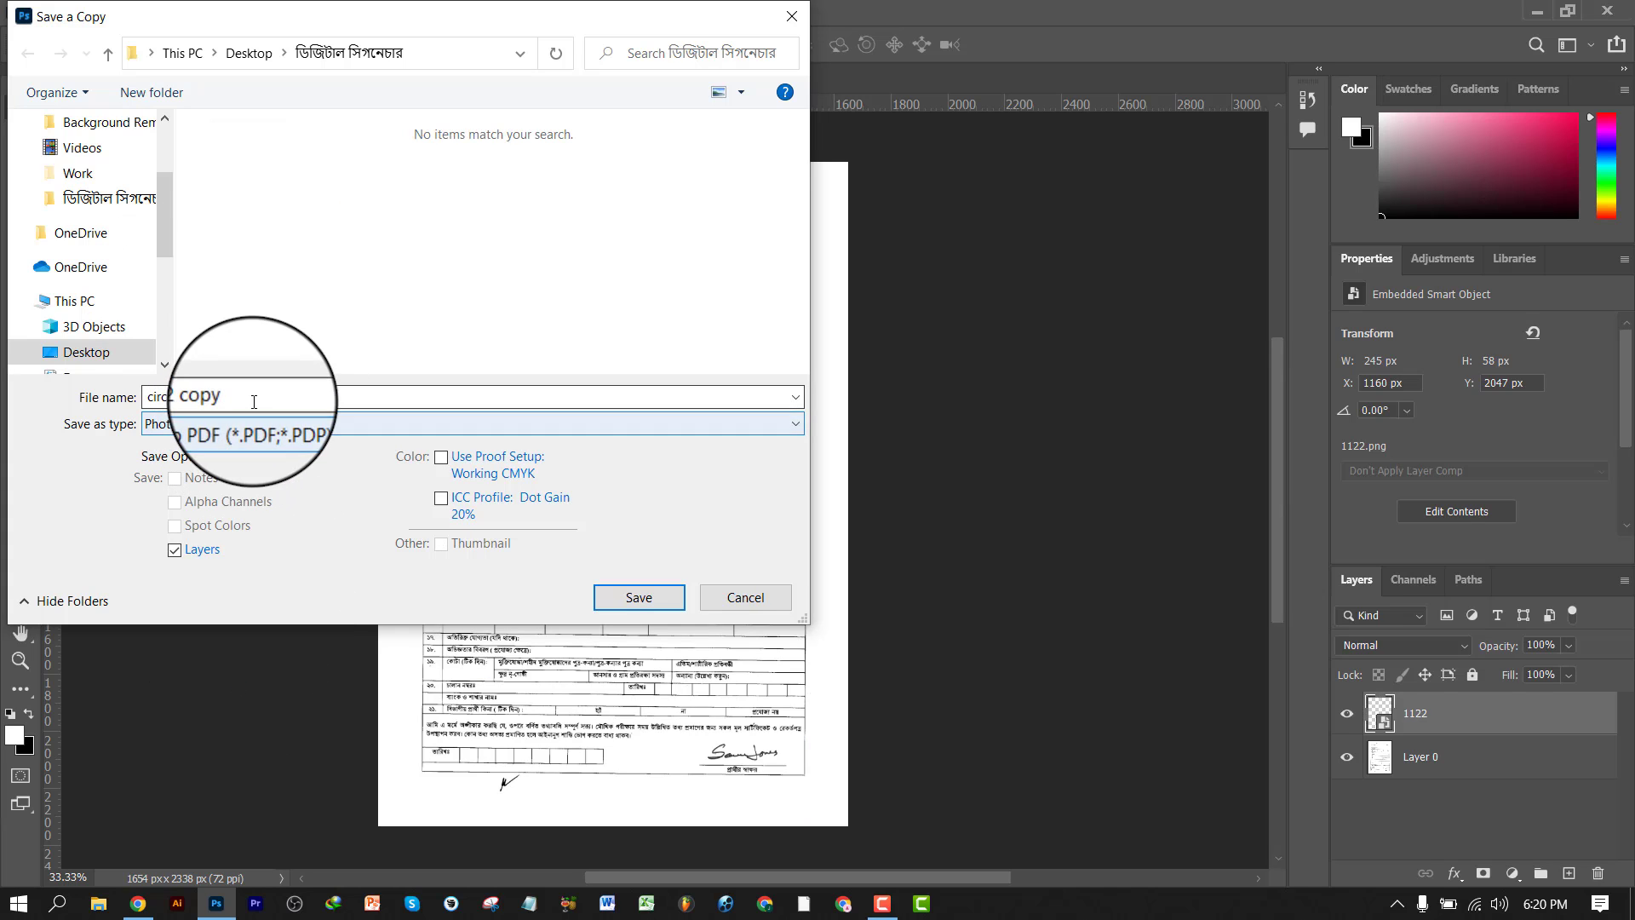
pyautogui.moveTo(163, 216); pyautogui.dragTo(161, 138)
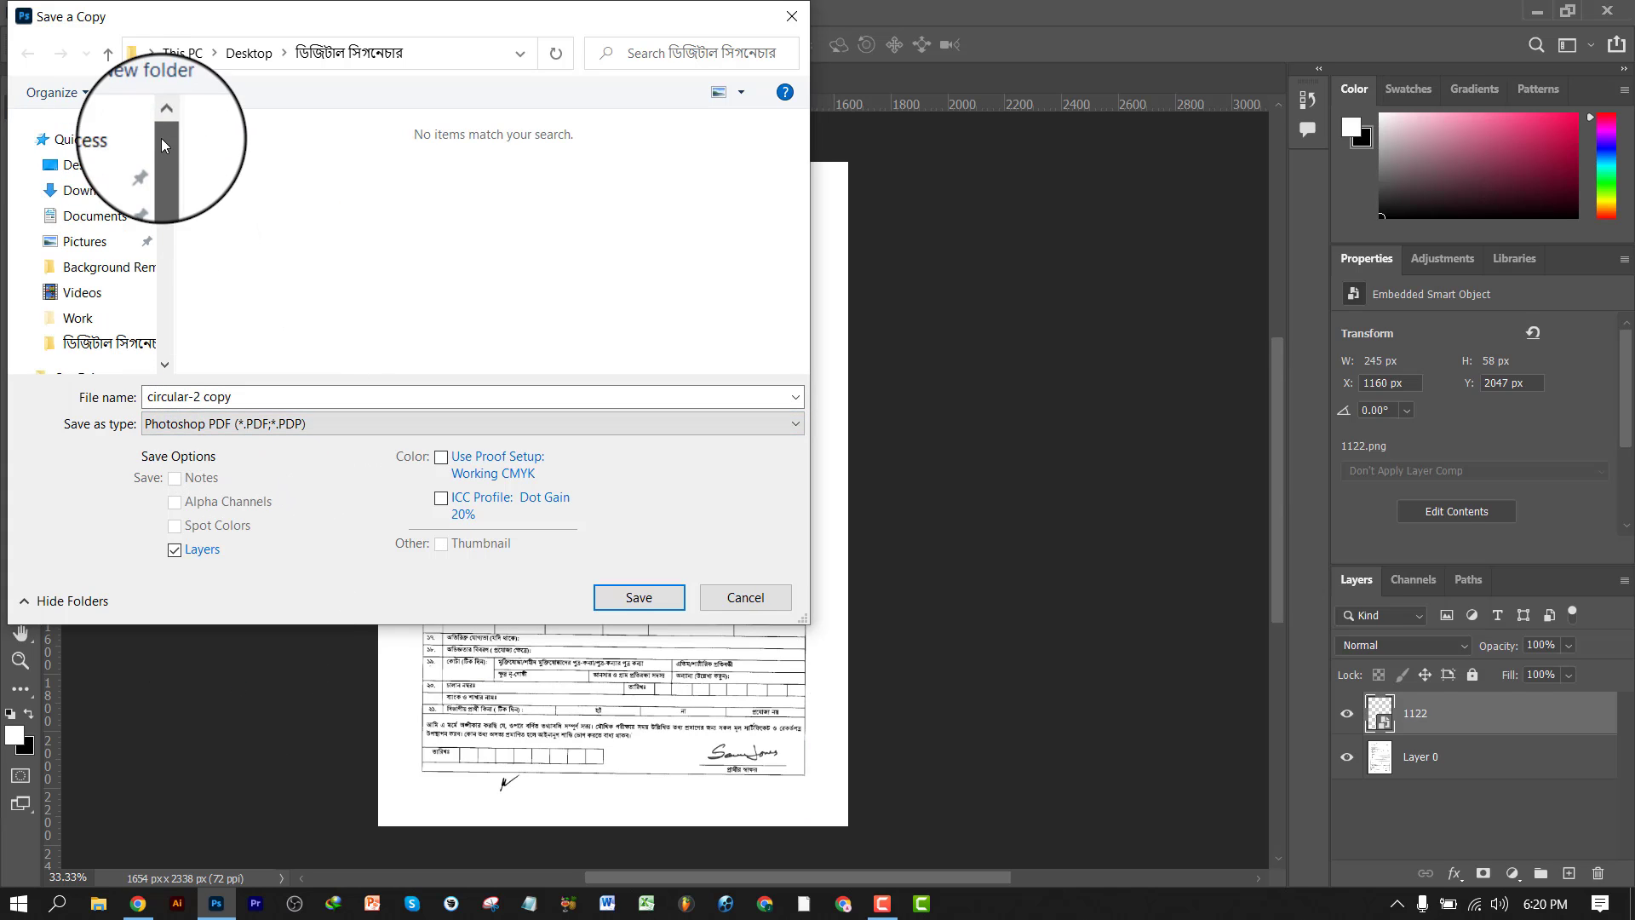
pyautogui.click(75, 169)
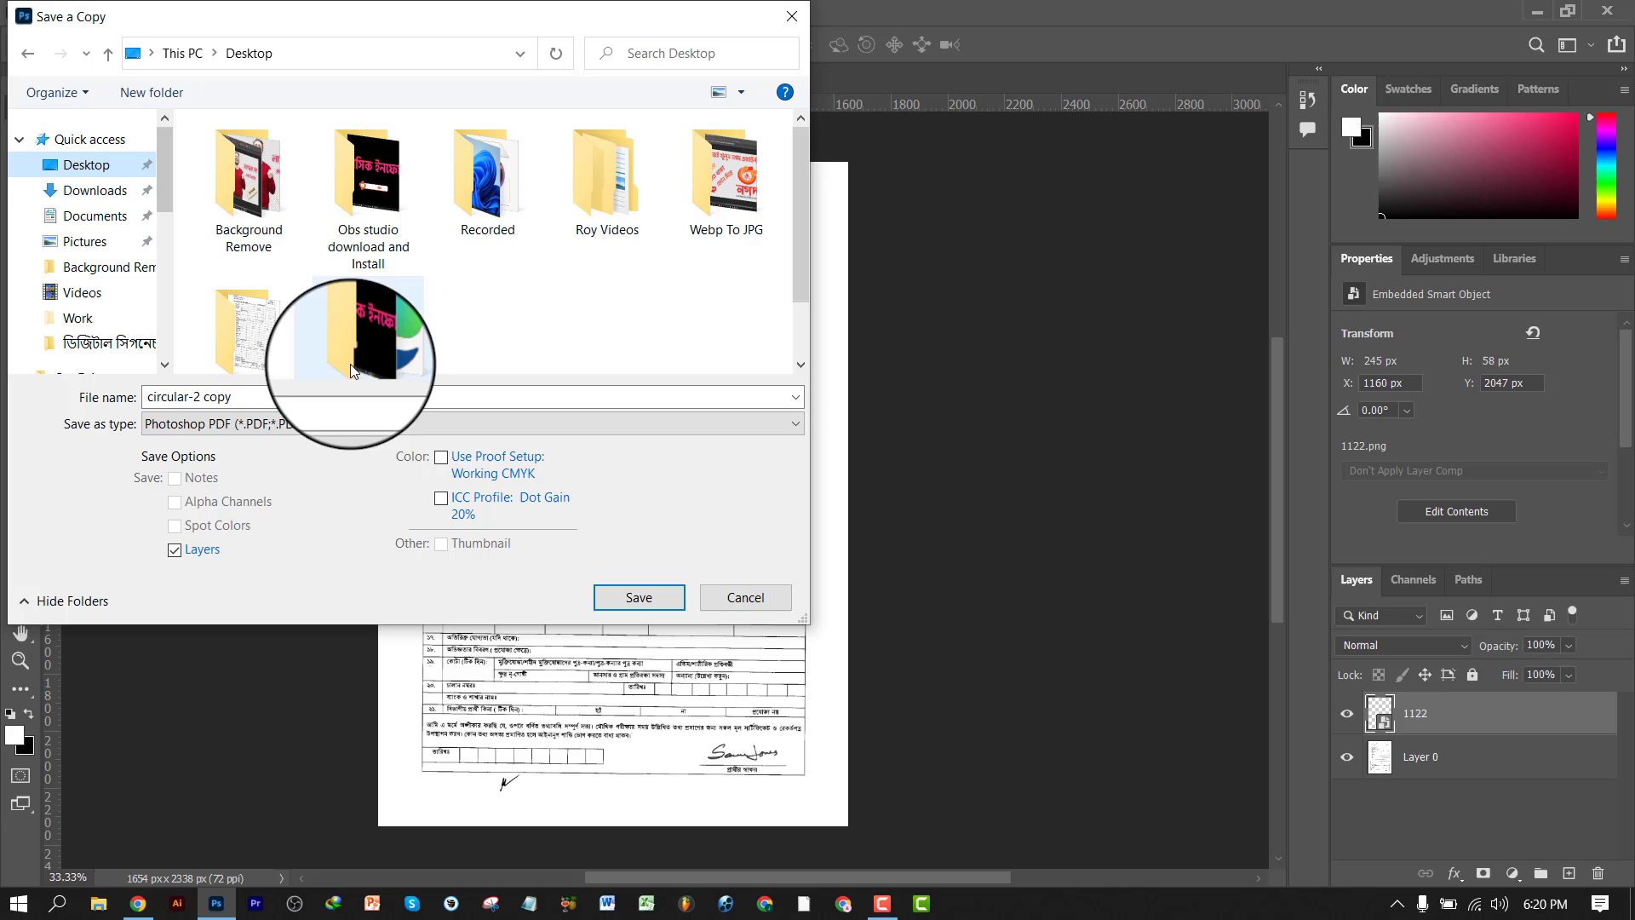
pyautogui.click(647, 596)
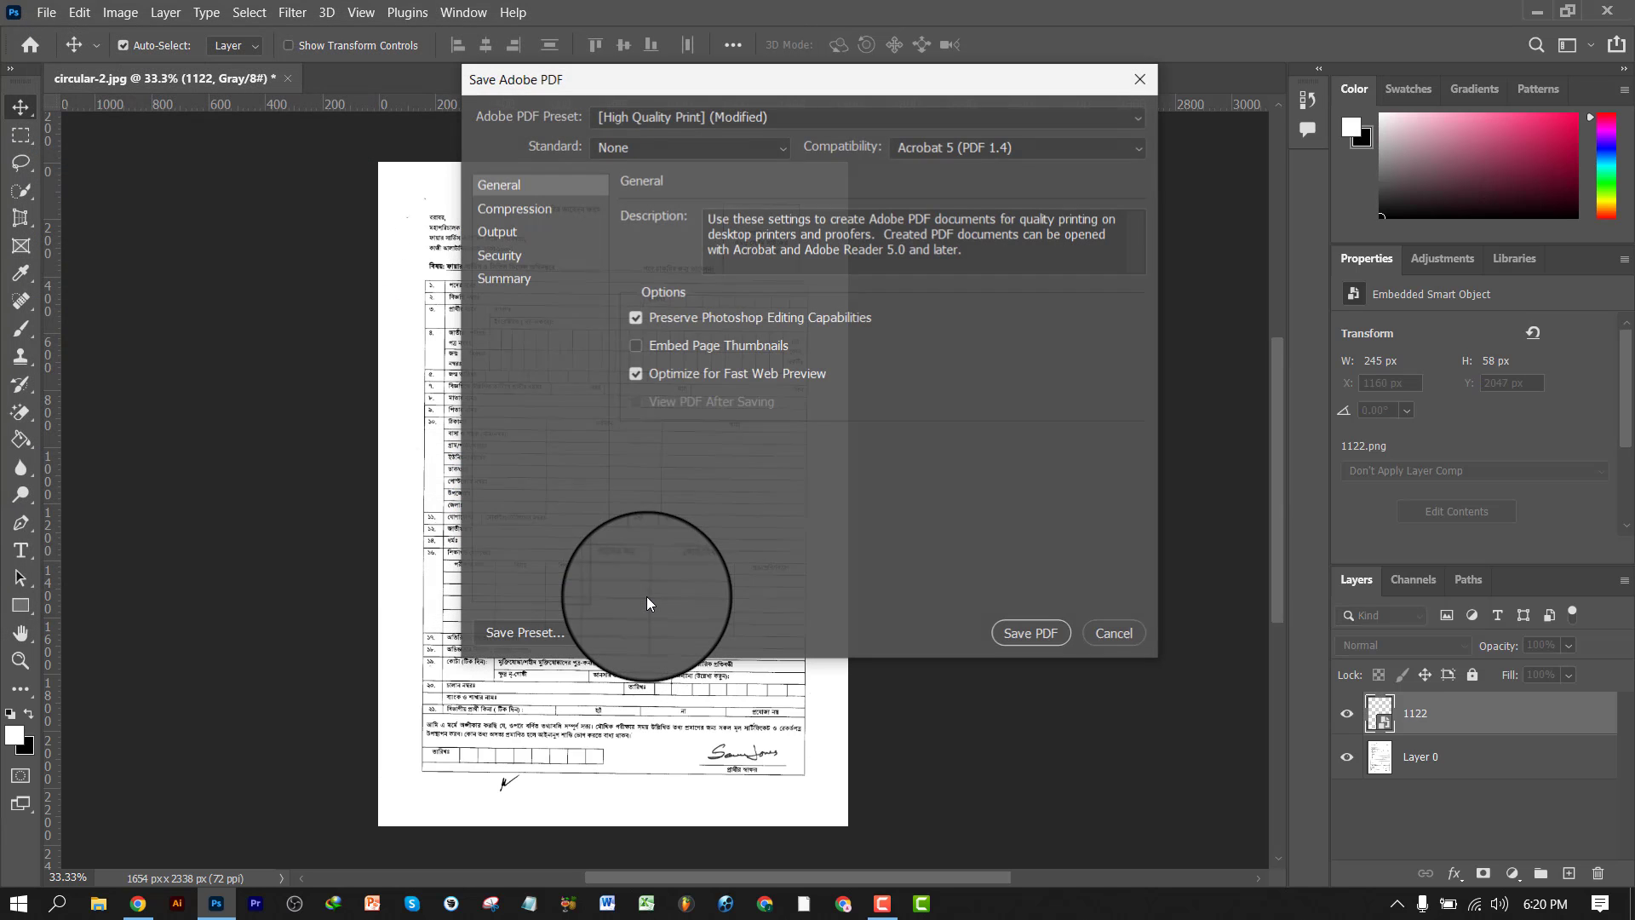
pyautogui.click(1044, 636)
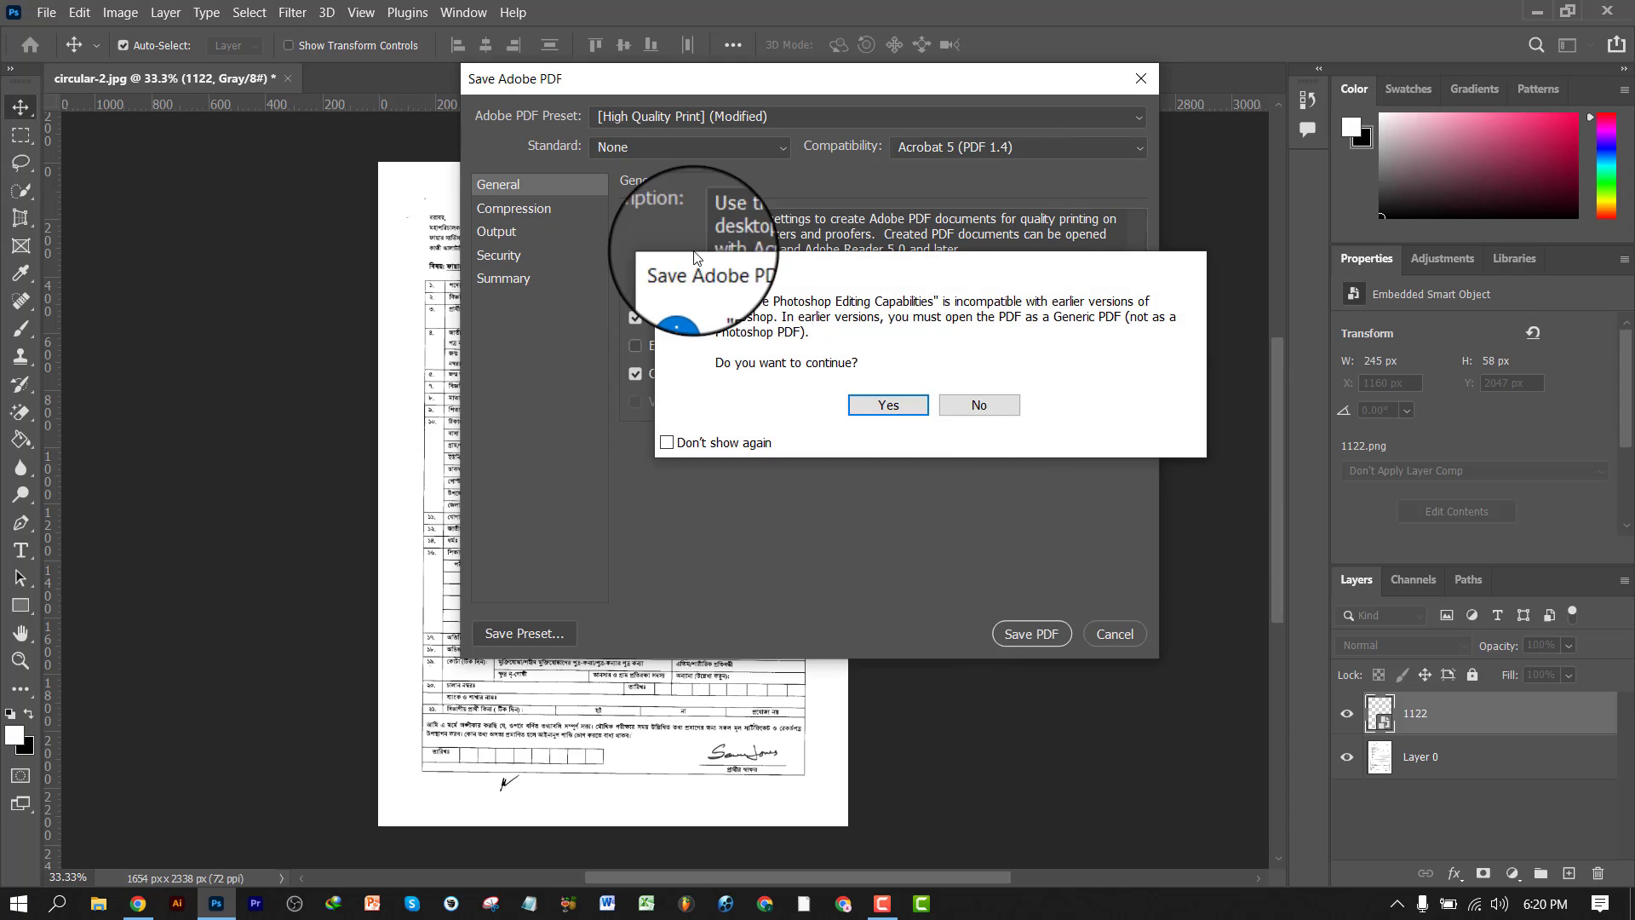
pyautogui.click(898, 404)
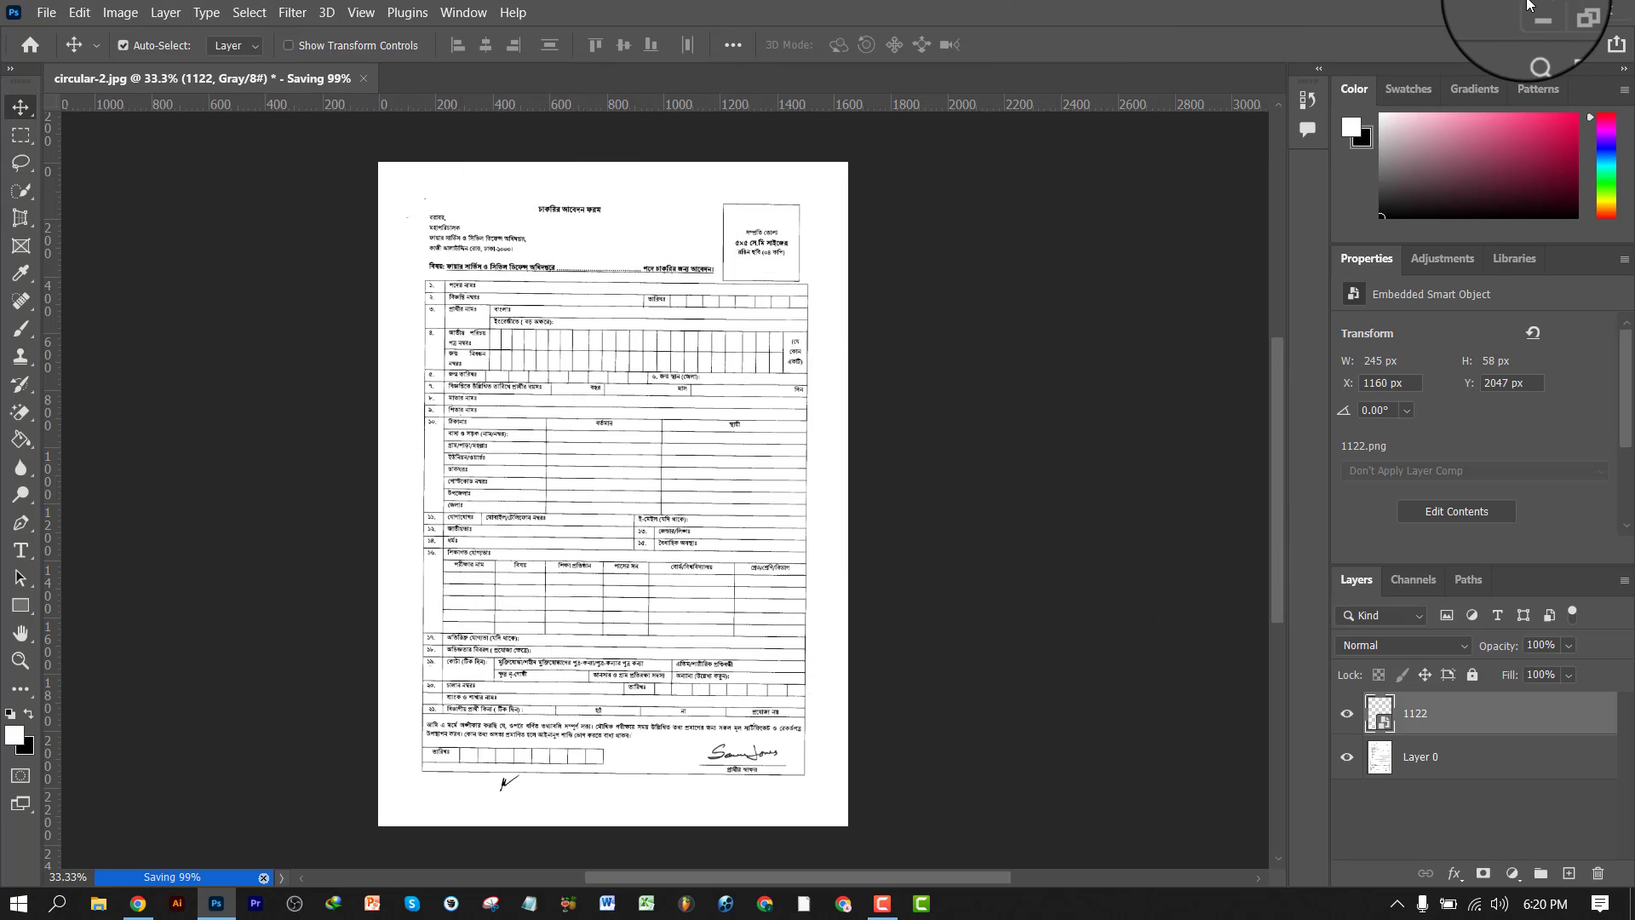
# - Switch to the desktop, move the circular-2 copy PDF to an empty area, and open it in Microsoft Edge
pyautogui.click(1539, 10)
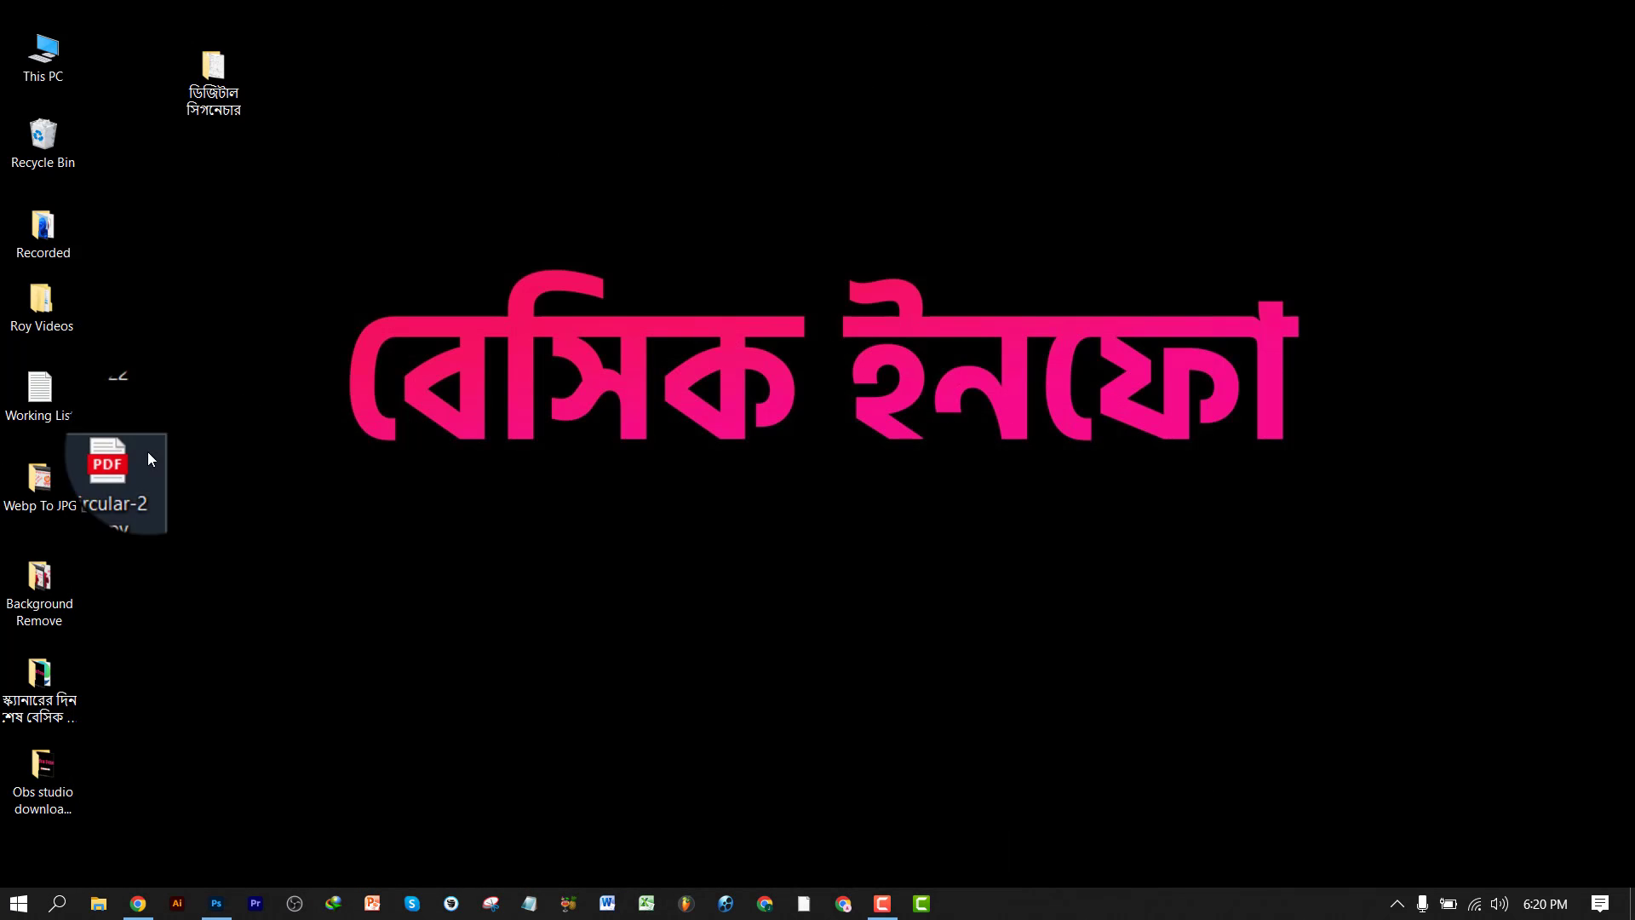
pyautogui.moveTo(120, 474); pyautogui.dragTo(593, 119)
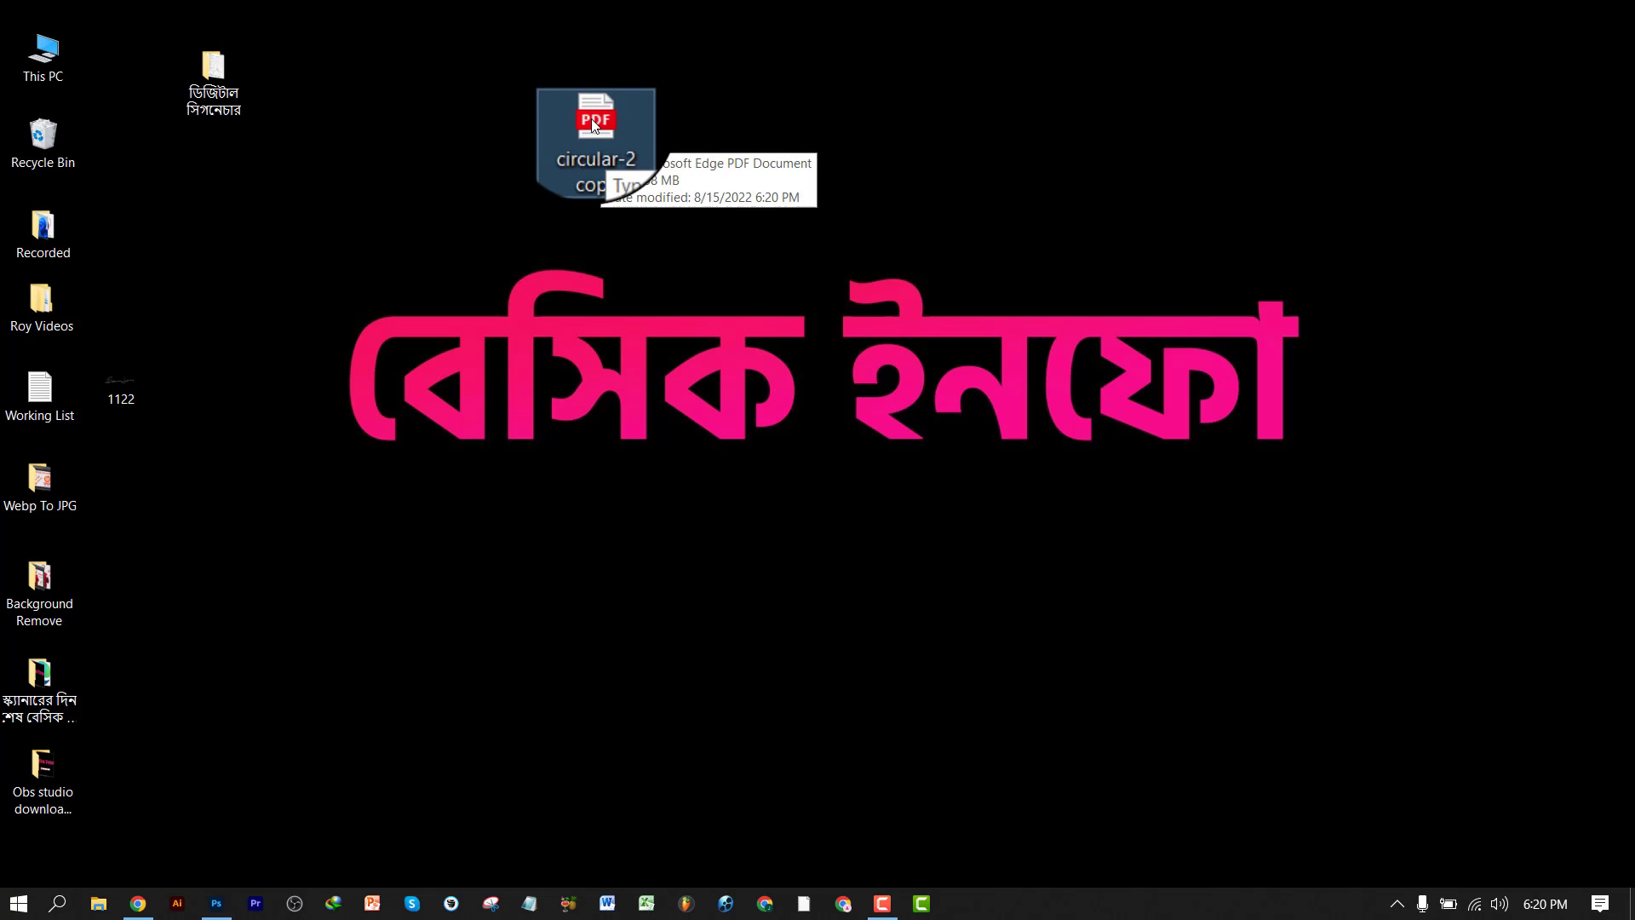
pyautogui.doubleClick(594, 125)
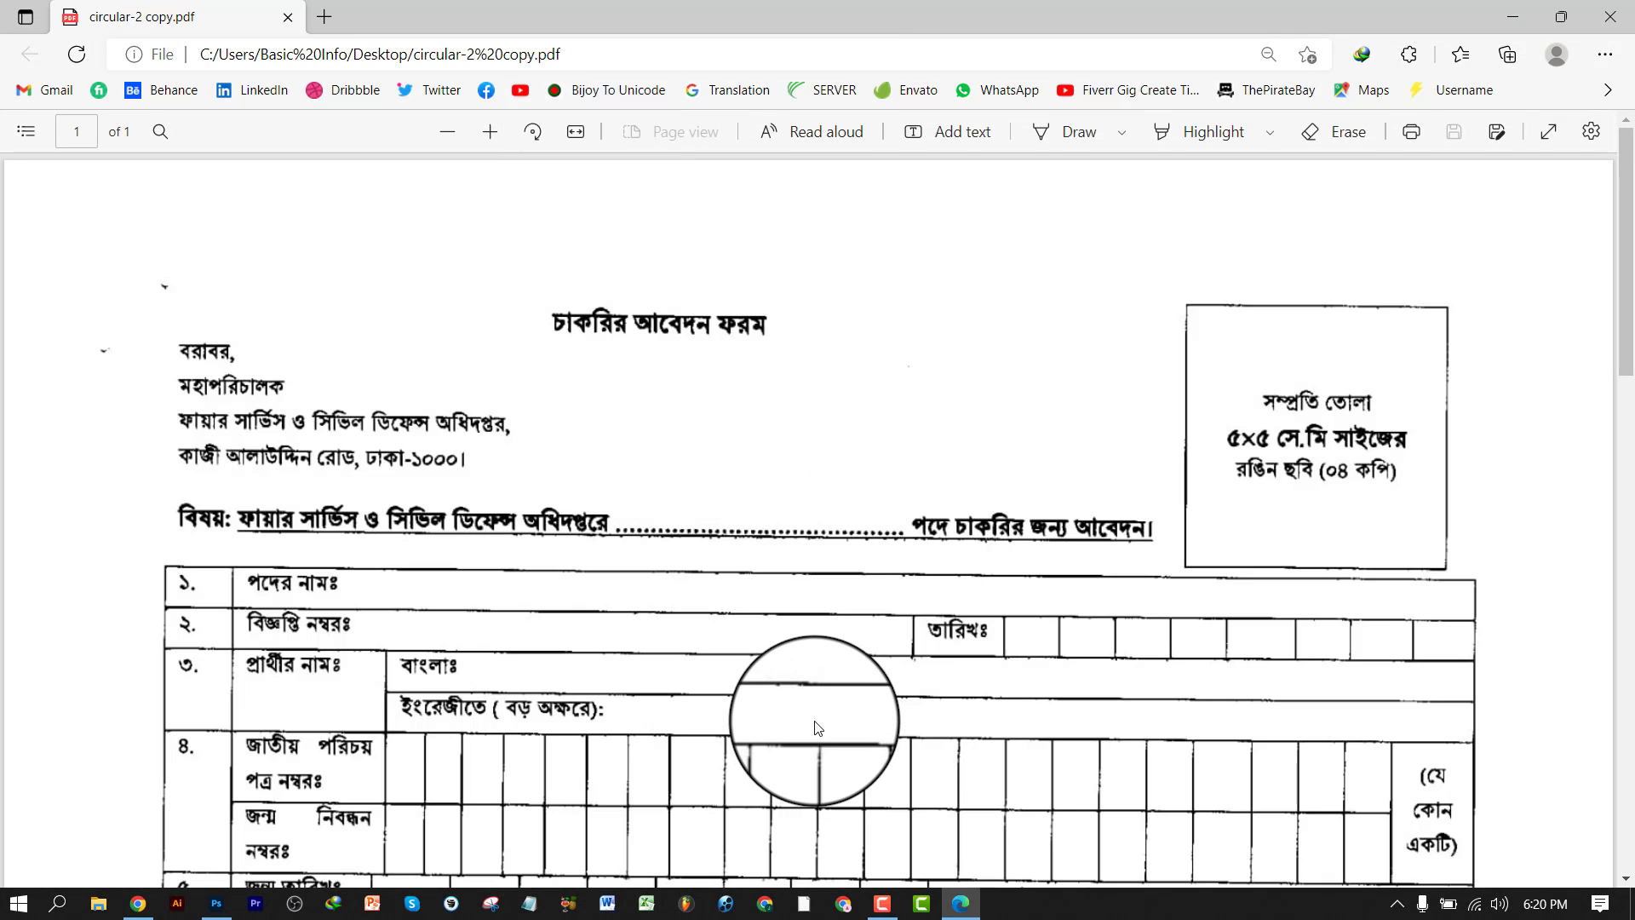
# - Review the PDF from the form's heading to the applicant's signature, then close it
pyautogui.moveTo(1626, 210); pyautogui.dragTo(1609, 748)
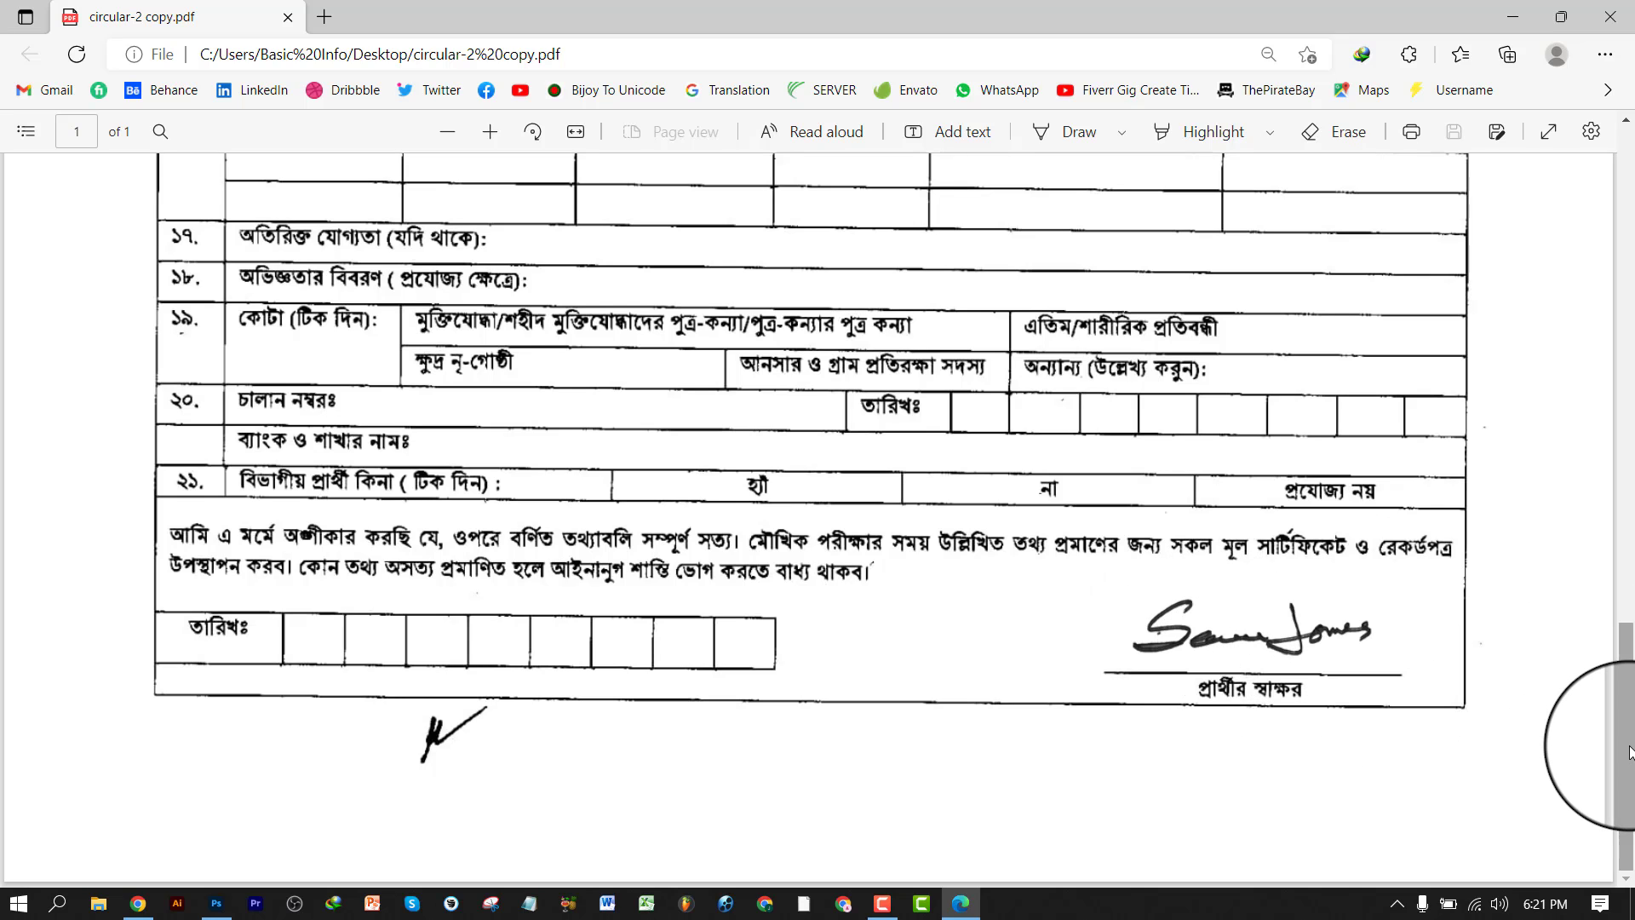
pyautogui.scroll(2, 1628, 702)
pyautogui.moveTo(1628, 703); pyautogui.dragTo(1631, 286)
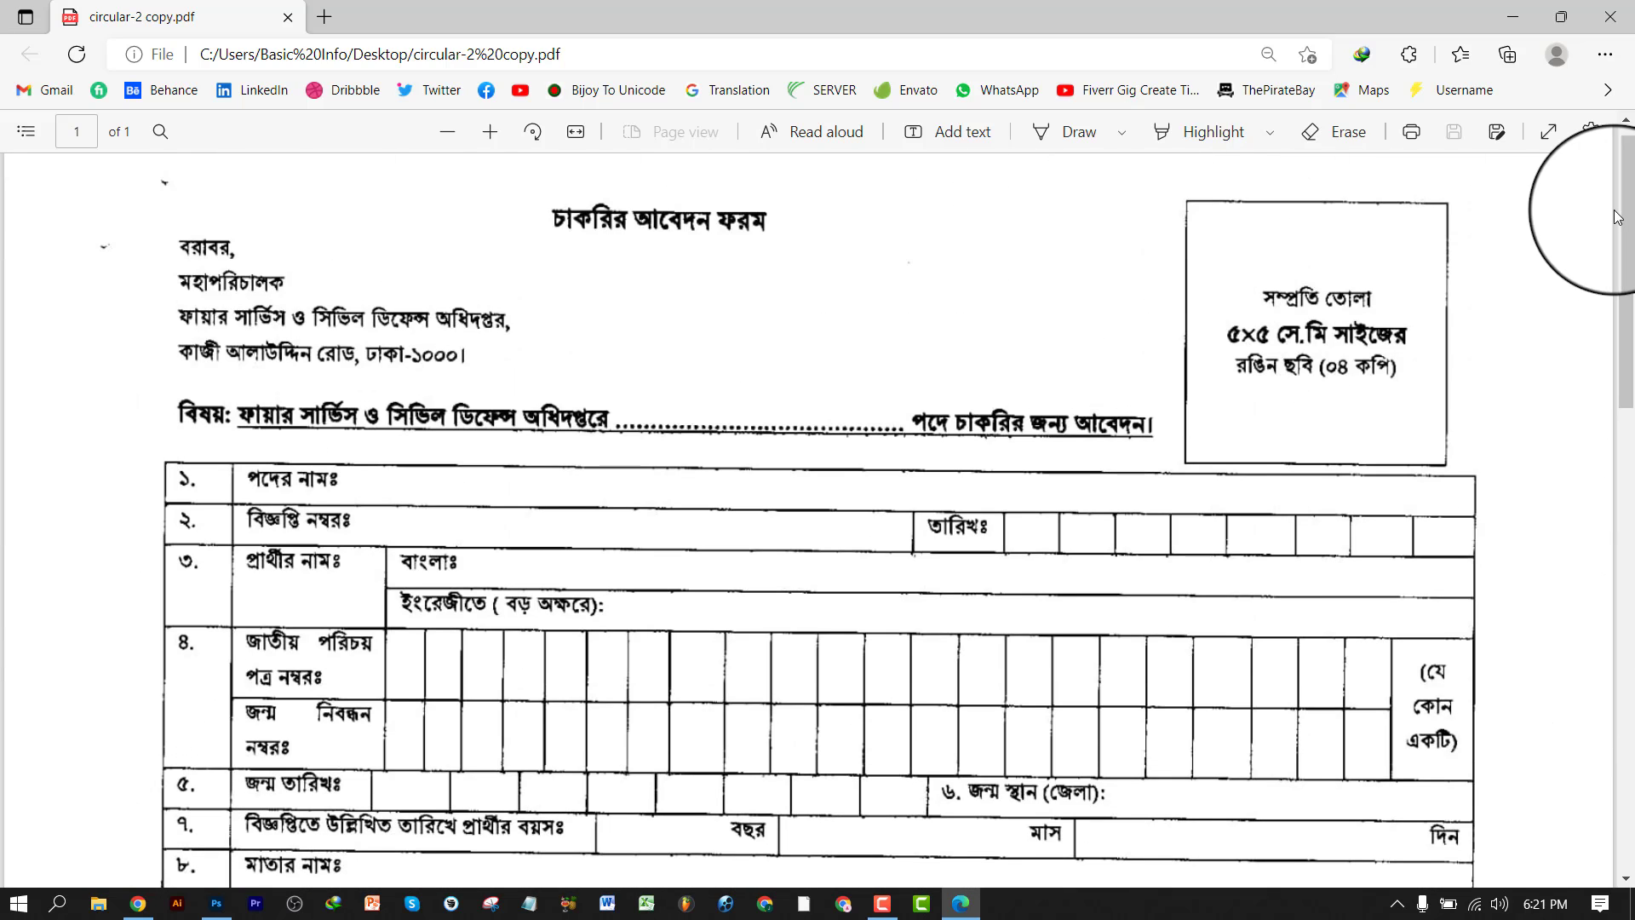
pyautogui.moveTo(1616, 210); pyautogui.dragTo(1612, 681)
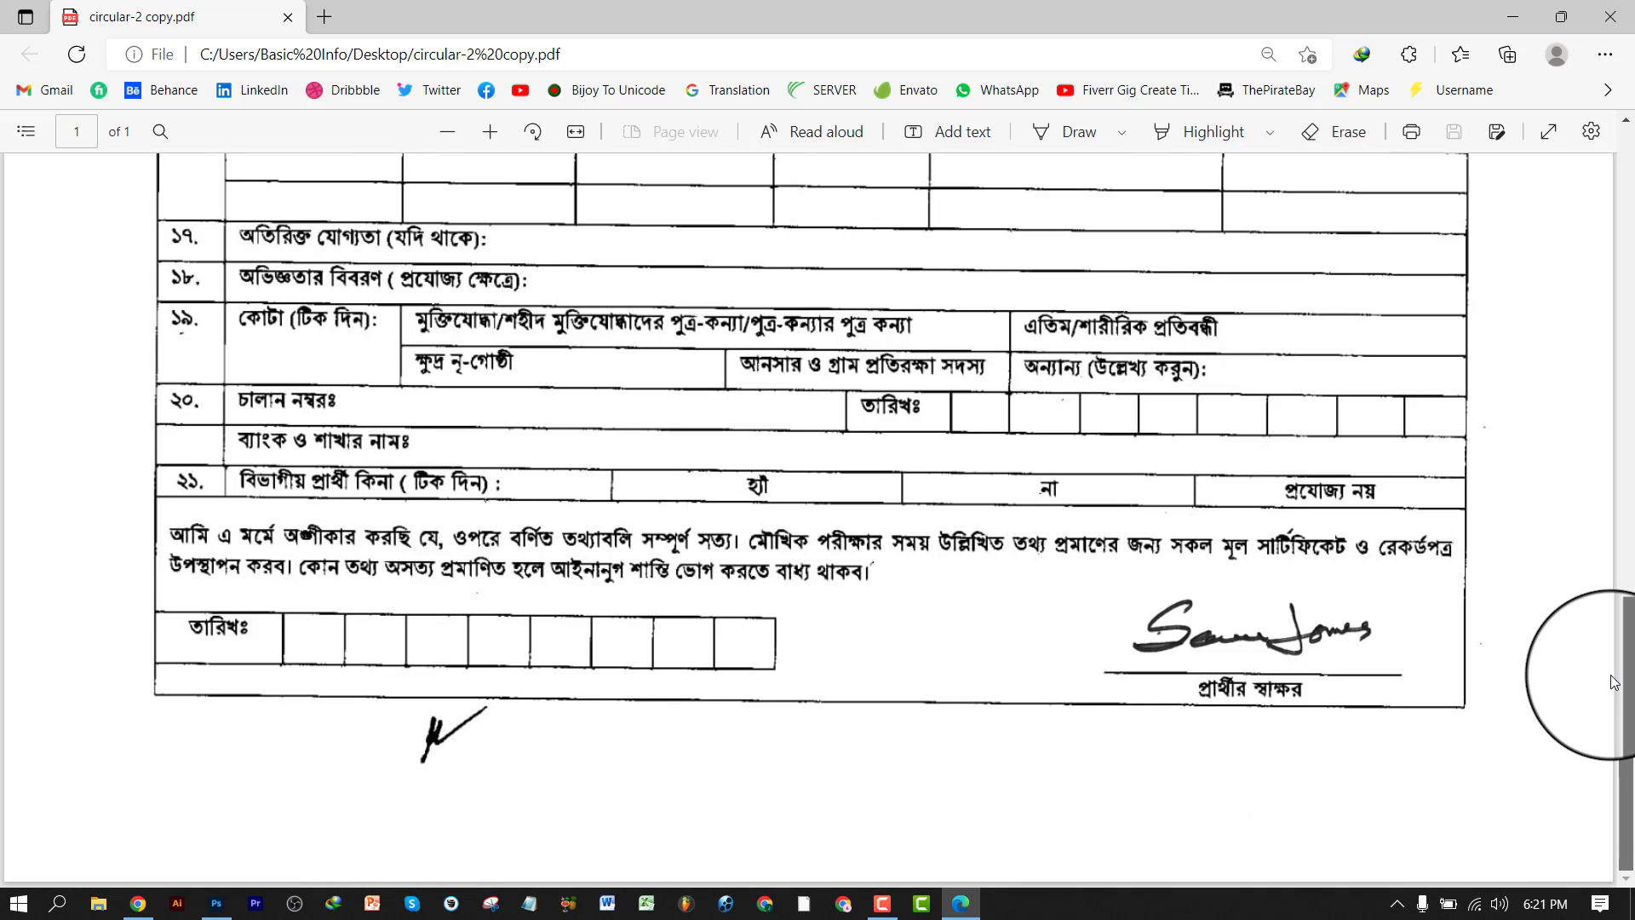
pyautogui.click(289, 19)
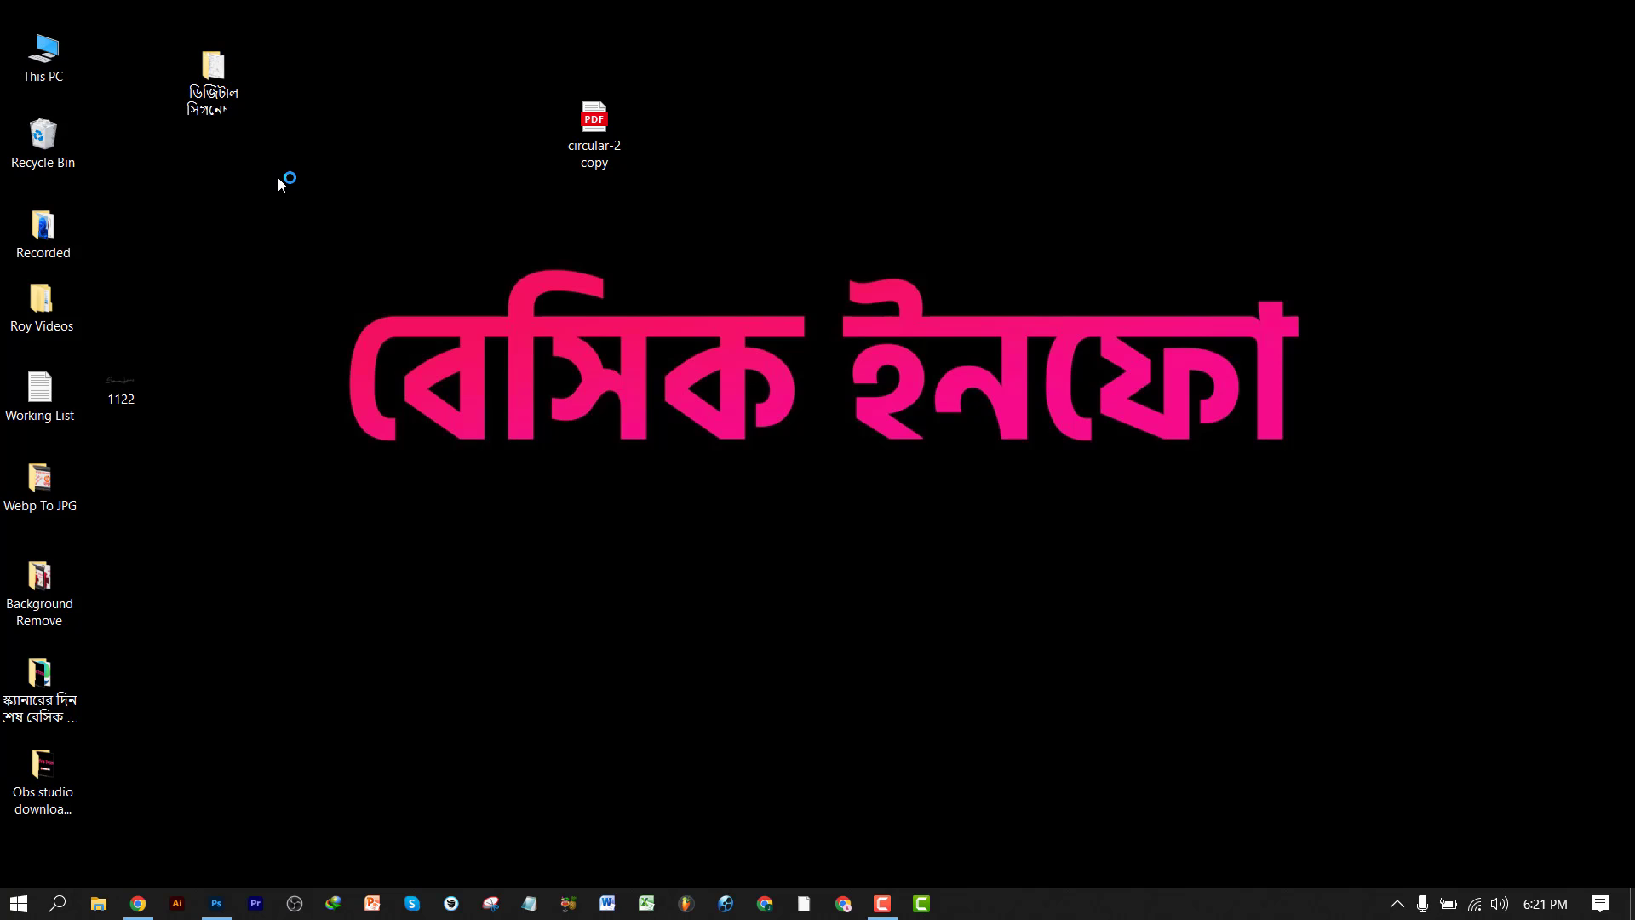